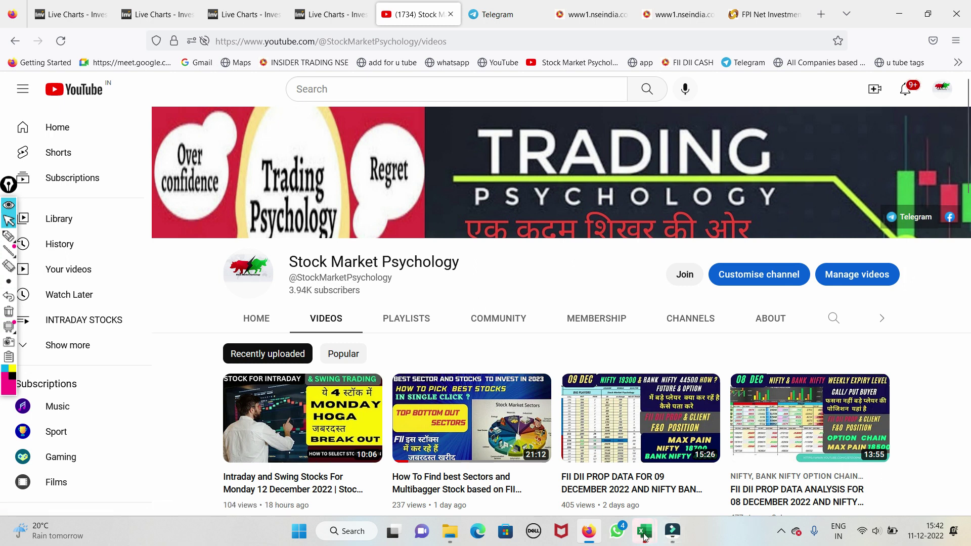
- Circle the notification bell on the YouTube channel page with the annotation pen, and clear the mark
mouse_move(644, 538)
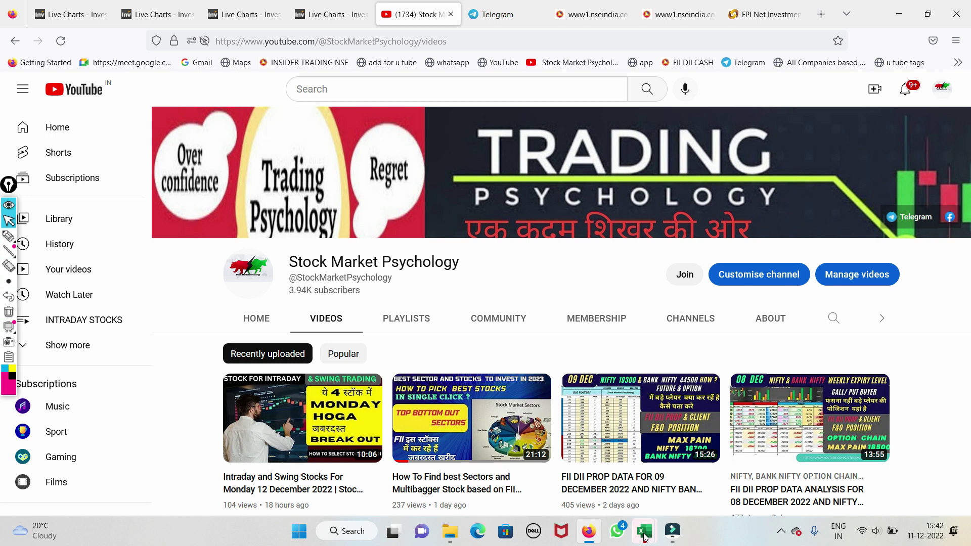
click(8, 236)
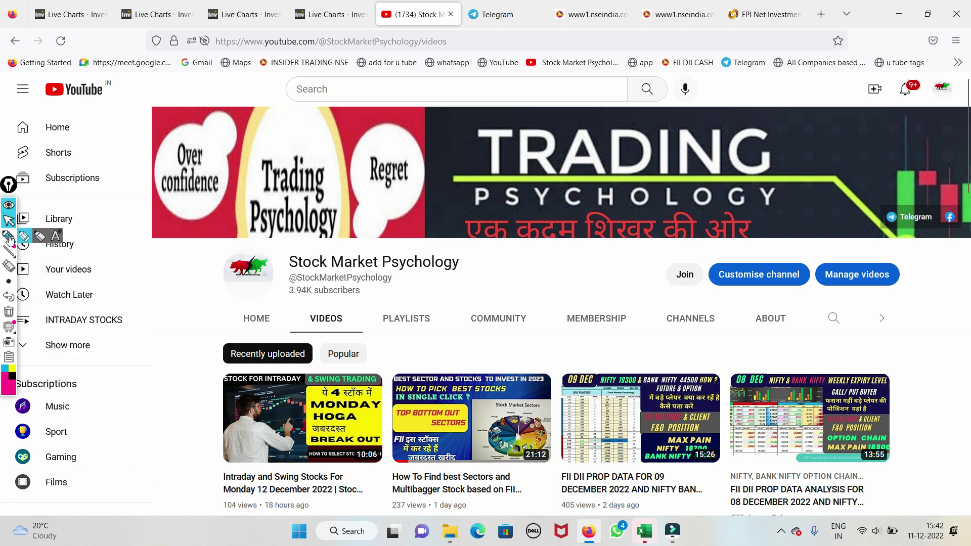
mouse_move(908, 75)
mouse_down()
mouse_move(886, 93)
mouse_move(926, 83)
mouse_move(910, 76)
mouse_move(925, 71)
mouse_up()
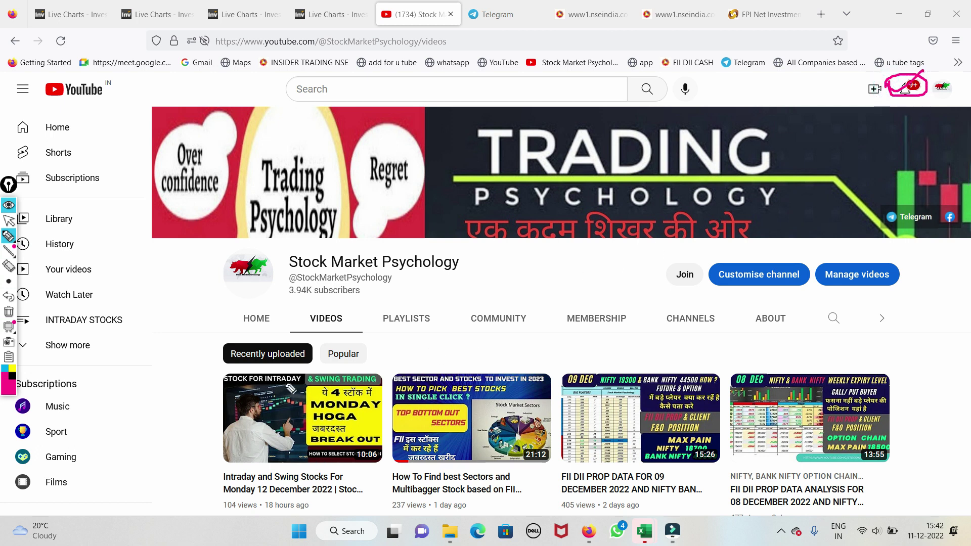
click(8, 312)
- Switch to the participant wise open interest workbook in Excel and move the annotation toolbar higher
click(8, 220)
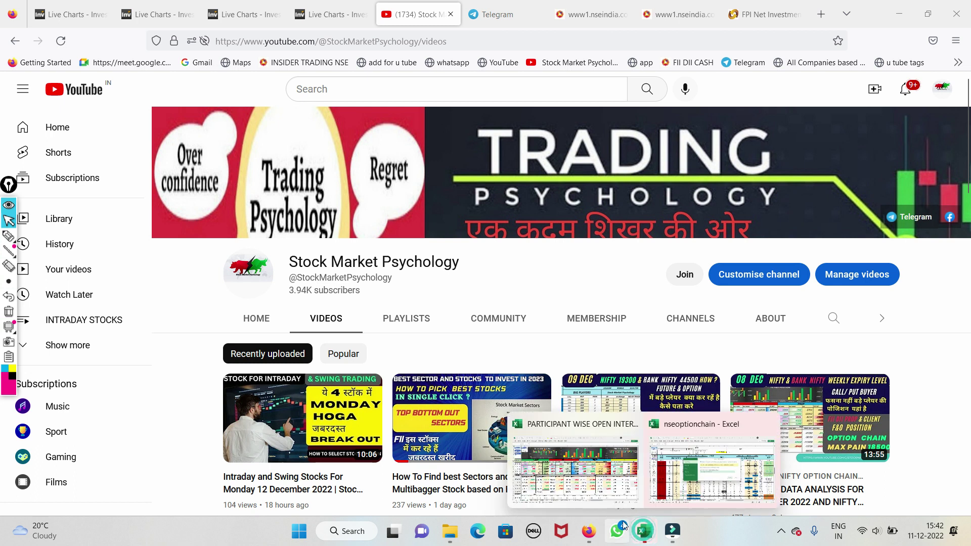
click(561, 476)
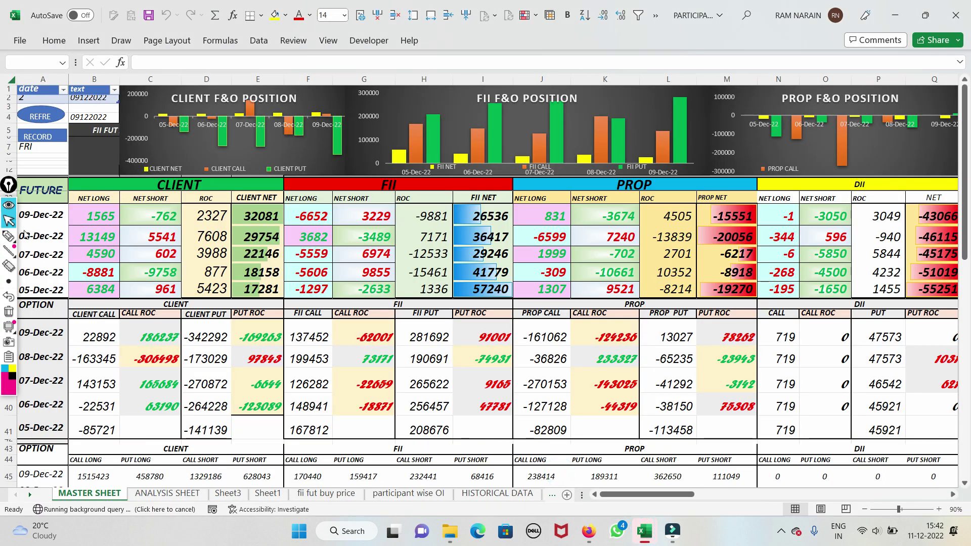
drag(9, 183, 8, 147)
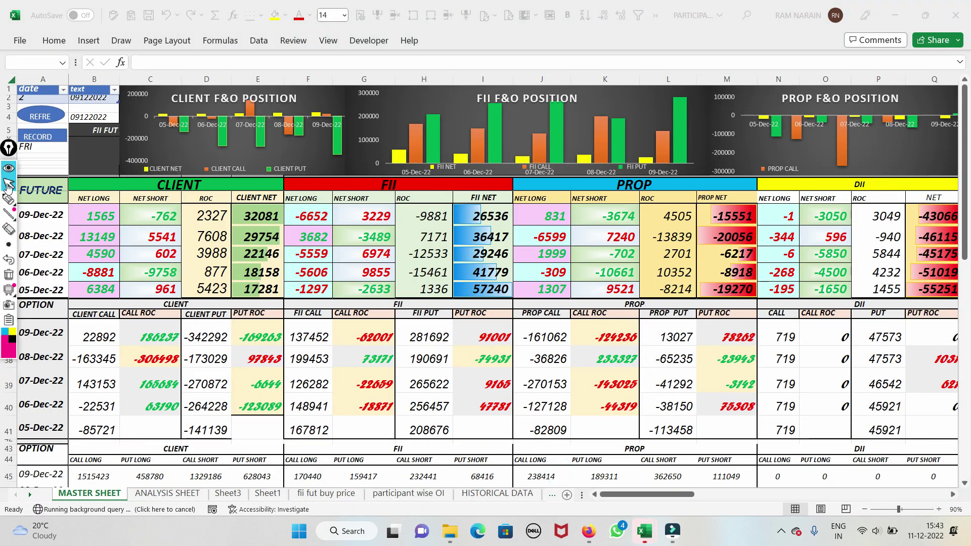
- Mark the 09-Dec-22 date and the CLIENT, FII, PROP and DII headings of the FUTURE table with the pen, and clear the marks
mouse_move(7, 200)
mouse_move(25, 219)
mouse_down()
mouse_move(63, 219)
mouse_move(96, 191)
mouse_move(222, 174)
mouse_up()
mouse_move(345, 172)
mouse_down()
mouse_move(404, 182)
mouse_move(503, 171)
mouse_up()
mouse_move(584, 172)
mouse_down()
mouse_move(675, 189)
mouse_move(728, 170)
mouse_up()
mouse_move(832, 177)
mouse_down()
mouse_move(873, 180)
mouse_move(880, 197)
mouse_move(844, 182)
mouse_up()
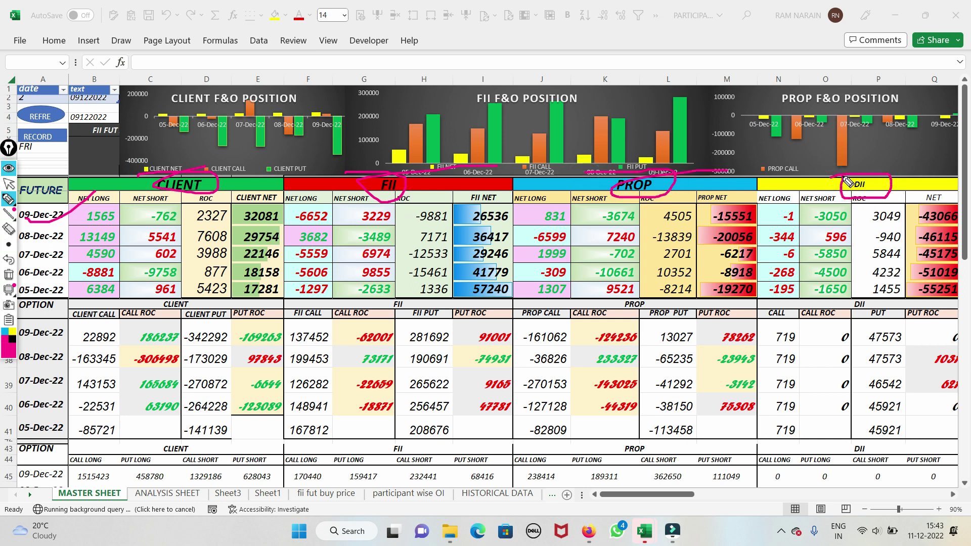
click(8, 276)
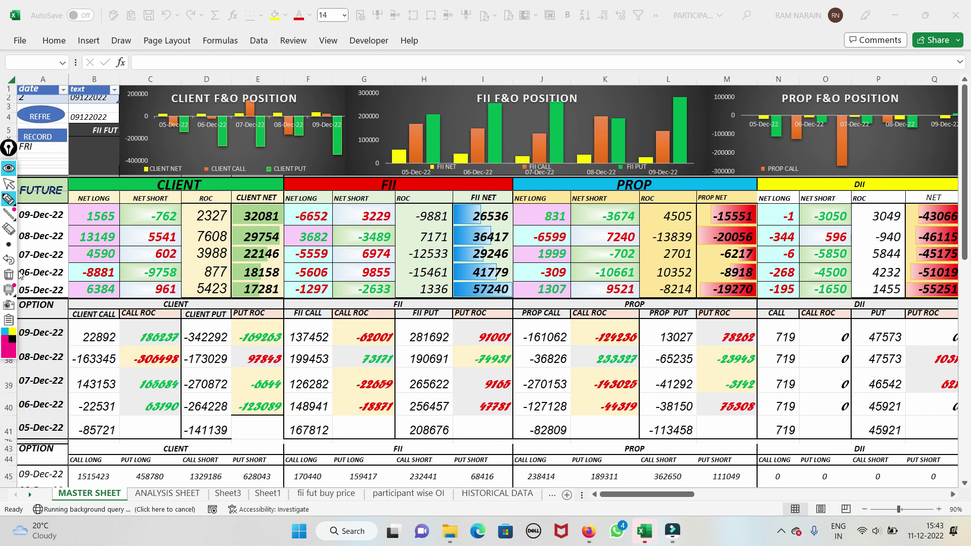
- Box the 09-Dec-22 client net long and net short figures and the latest two client net figures with the pen, and clear the marks
click(8, 199)
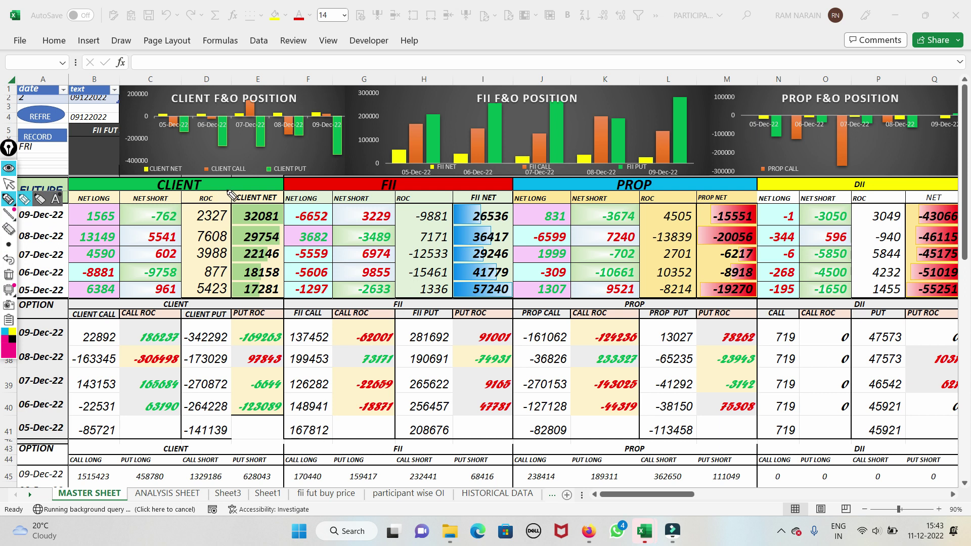
mouse_move(258, 136)
mouse_down()
mouse_move(169, 194)
mouse_move(87, 217)
mouse_move(103, 226)
mouse_move(124, 219)
mouse_move(122, 202)
mouse_move(185, 208)
mouse_move(183, 229)
mouse_move(134, 229)
mouse_move(136, 212)
mouse_up()
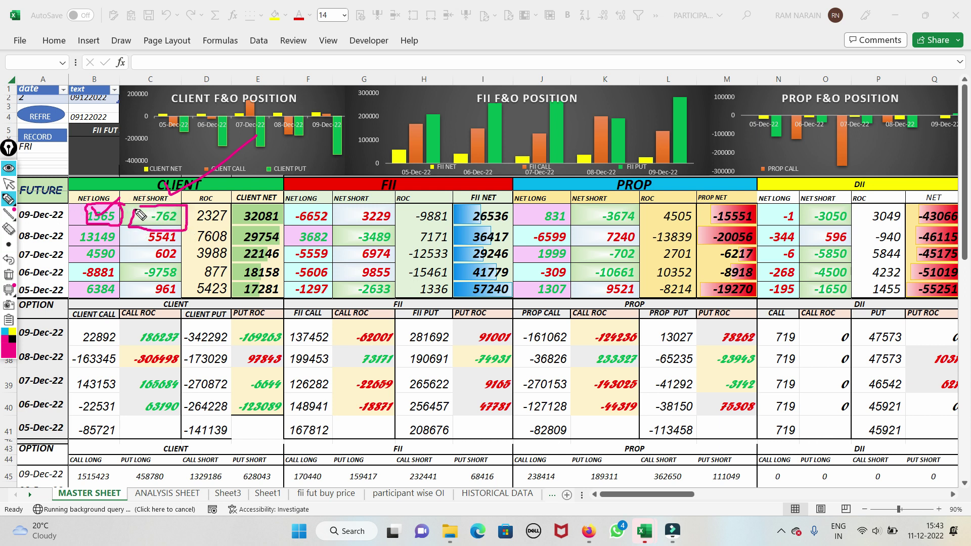
mouse_move(199, 236)
mouse_down()
mouse_move(278, 235)
mouse_move(258, 244)
mouse_move(280, 245)
mouse_move(285, 234)
mouse_move(248, 234)
mouse_move(284, 208)
mouse_move(290, 232)
mouse_move(241, 212)
mouse_up()
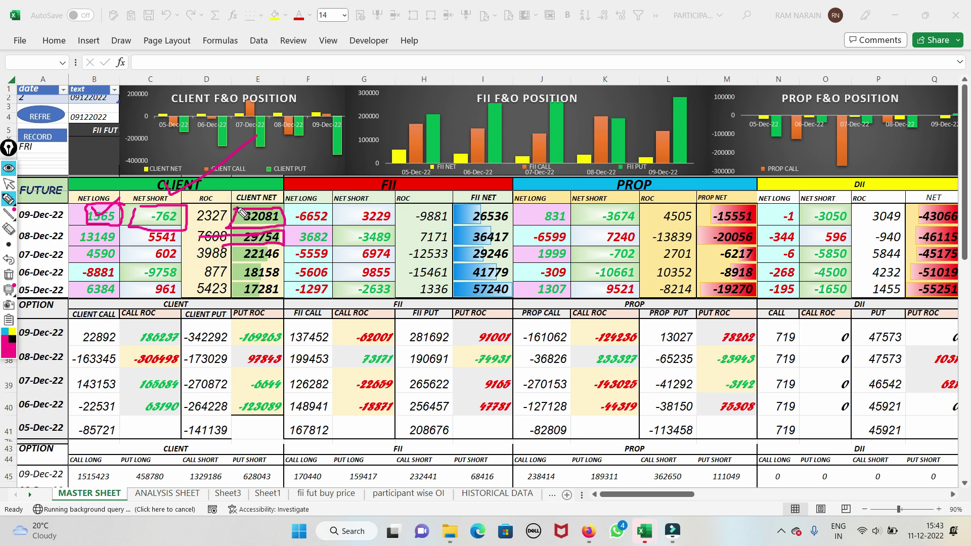
key(Delete)
- Mark the 09-Dec-22 client and FII net long figures and circle the FII heading, and clear the marks
drag(89, 216, 169, 177)
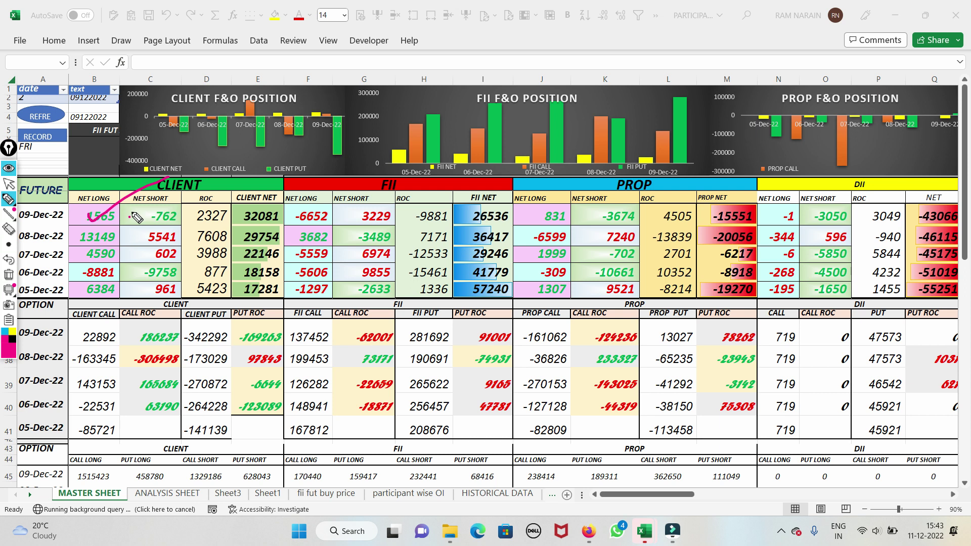
click(8, 275)
mouse_move(90, 222)
mouse_down()
mouse_move(83, 207)
mouse_move(124, 221)
mouse_move(76, 215)
mouse_move(124, 218)
mouse_move(118, 189)
mouse_up()
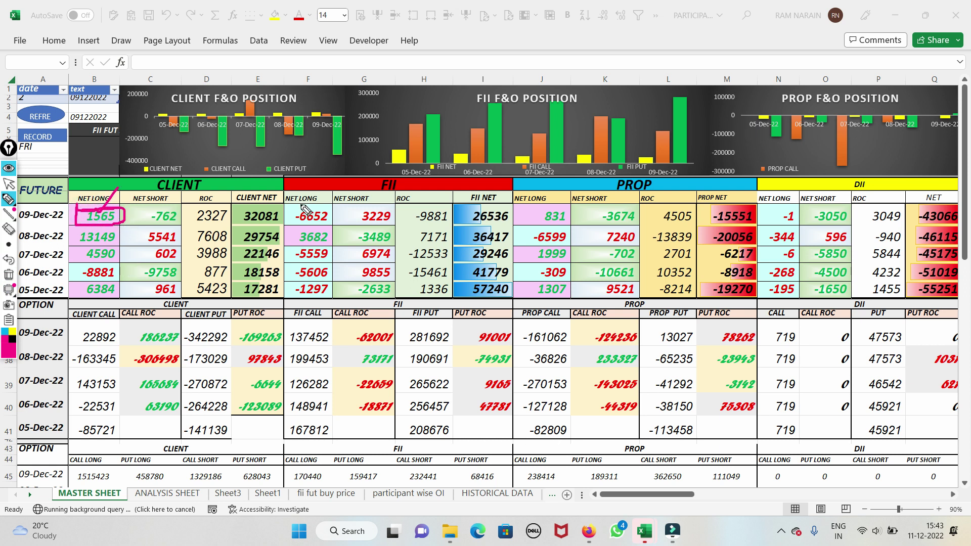
mouse_move(419, 188)
mouse_down()
mouse_move(375, 187)
mouse_move(387, 191)
mouse_up()
mouse_move(299, 226)
mouse_down()
mouse_move(336, 223)
mouse_move(335, 205)
mouse_move(291, 203)
mouse_move(289, 229)
mouse_move(318, 204)
mouse_up()
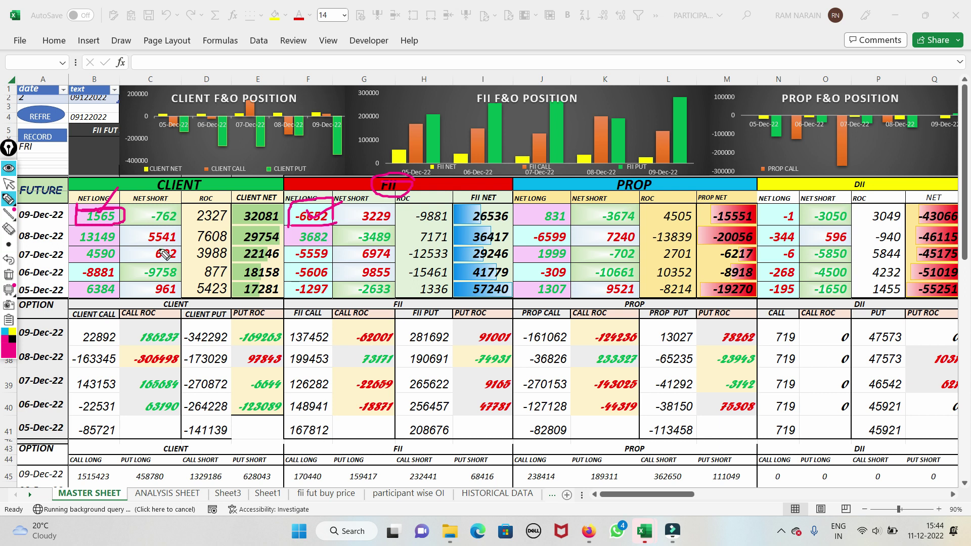
click(9, 274)
- Box the 09-Dec-22 FII net long figure and mark the FII net figures from 05-Dec-22 to 09-Dec-22 with the pen
mouse_move(279, 206)
mouse_down()
mouse_move(319, 202)
mouse_move(337, 215)
mouse_move(334, 225)
mouse_move(286, 223)
mouse_move(284, 203)
mouse_up()
mouse_move(453, 233)
mouse_down()
mouse_move(486, 229)
mouse_move(505, 241)
mouse_up()
drag(465, 286, 512, 283)
drag(457, 268, 509, 261)
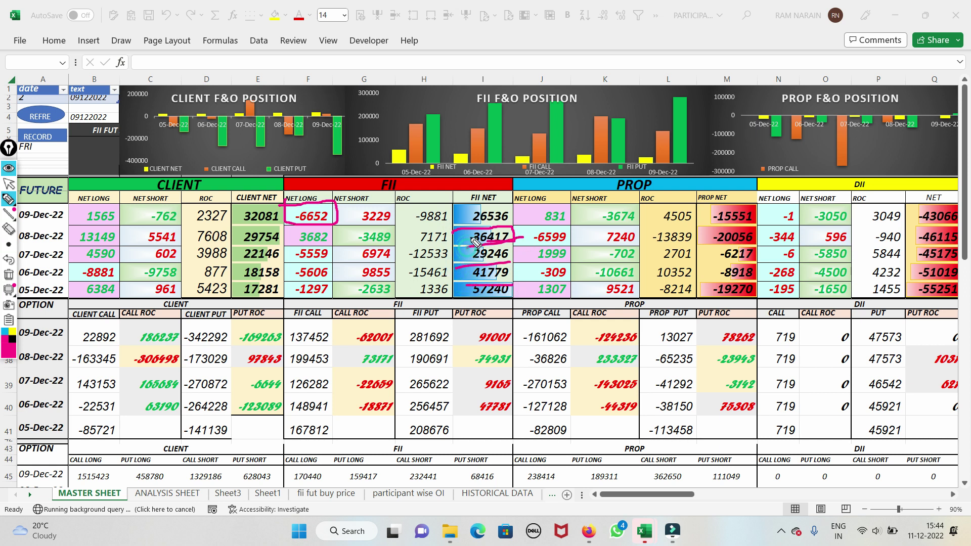
click(8, 275)
mouse_move(478, 277)
mouse_down()
mouse_move(515, 264)
mouse_move(518, 276)
mouse_move(486, 278)
mouse_move(493, 298)
mouse_move(528, 299)
mouse_up()
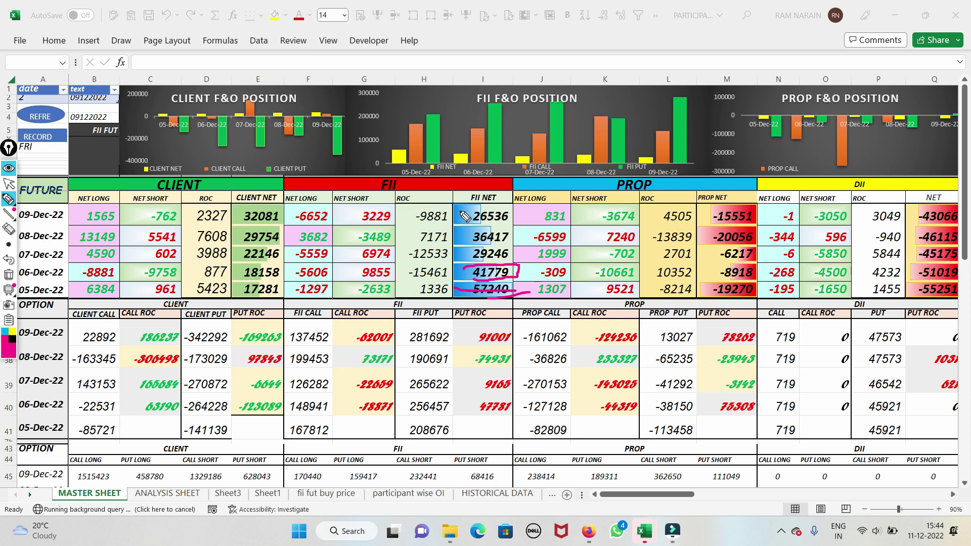
mouse_move(464, 206)
mouse_down()
mouse_move(516, 206)
mouse_move(518, 225)
mouse_move(466, 230)
mouse_move(469, 211)
mouse_up()
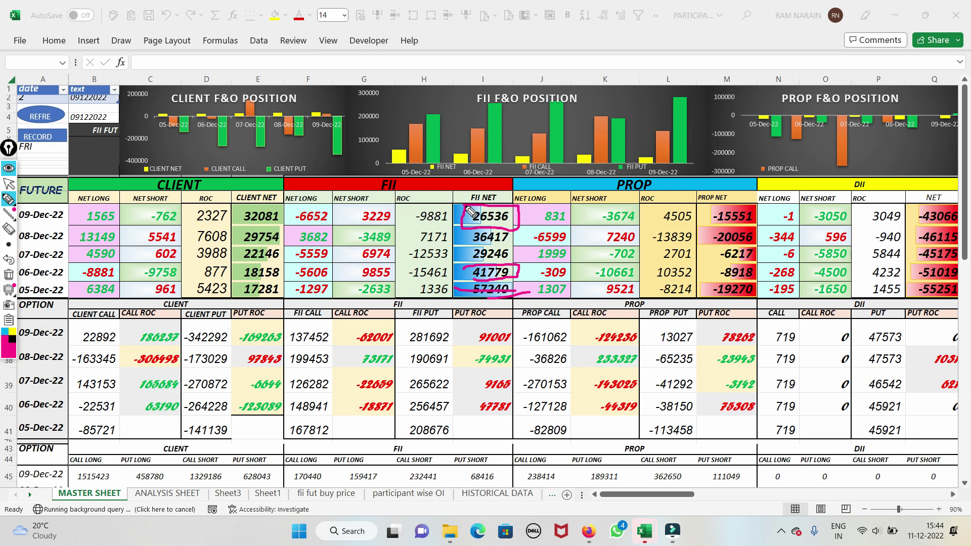
- Tick the 09-Dec-22 FII net long figure and mark the FII net short figures from 06-Dec-22 to 09-Dec-22, and clear the marks
mouse_move(298, 217)
mouse_down()
mouse_move(330, 203)
mouse_move(401, 203)
mouse_move(404, 227)
mouse_move(376, 230)
mouse_up()
drag(353, 199, 351, 214)
drag(344, 274, 404, 277)
drag(335, 254, 405, 253)
mouse_move(339, 234)
mouse_down()
mouse_move(397, 244)
mouse_move(361, 234)
mouse_up()
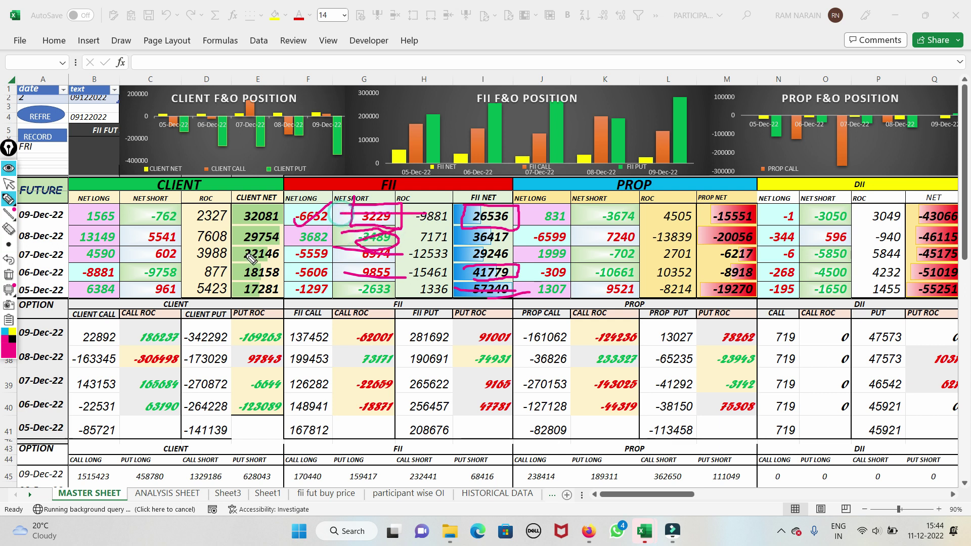
click(9, 274)
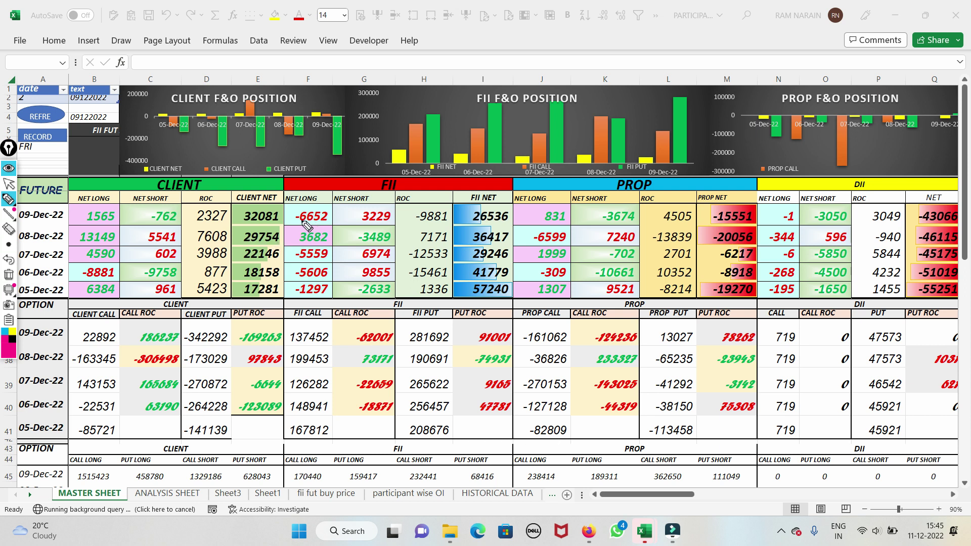
- Tick the 09-Dec-22 FII net long figure and box the FII net short figure beside it, and clear the marks
drag(298, 216, 335, 198)
mouse_move(360, 214)
mouse_down()
mouse_move(384, 211)
mouse_move(393, 222)
mouse_move(359, 232)
mouse_move(356, 213)
mouse_move(423, 187)
mouse_up()
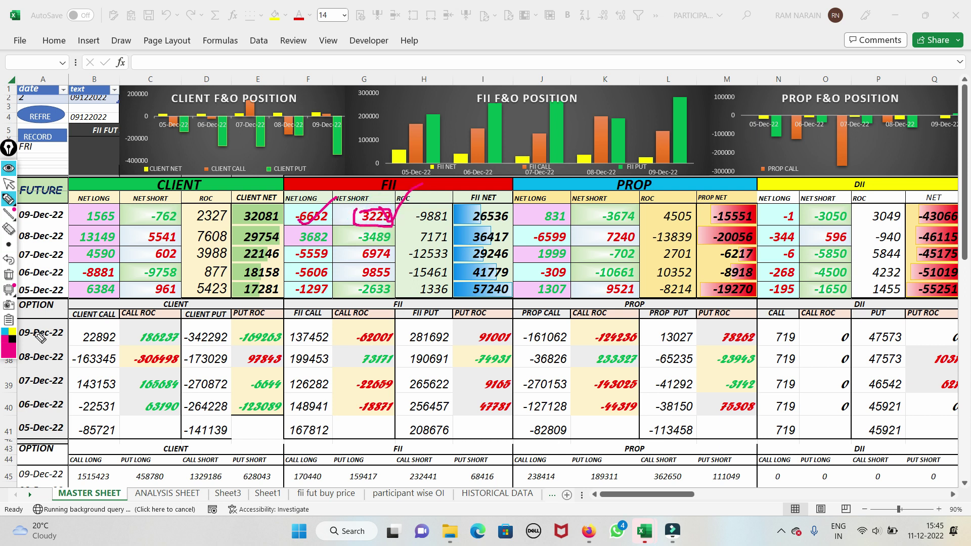
click(9, 273)
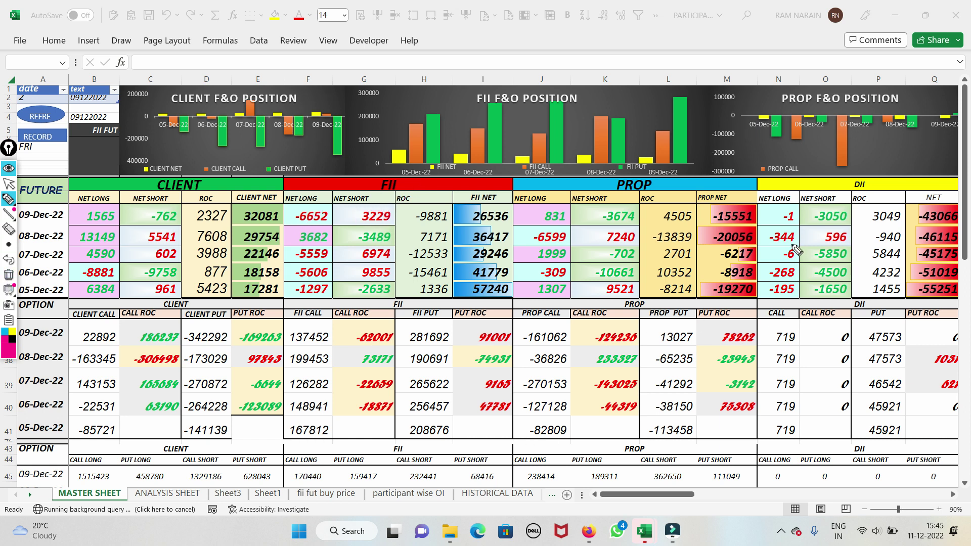
- Mark the PROP net long, net short, ROC and net figures for 09-Dec-22 and the PROP net figure for 08-Dec-22 with the pen
mouse_move(705, 238)
mouse_down()
mouse_move(704, 222)
mouse_move(759, 228)
mouse_move(757, 252)
mouse_move(707, 245)
mouse_up()
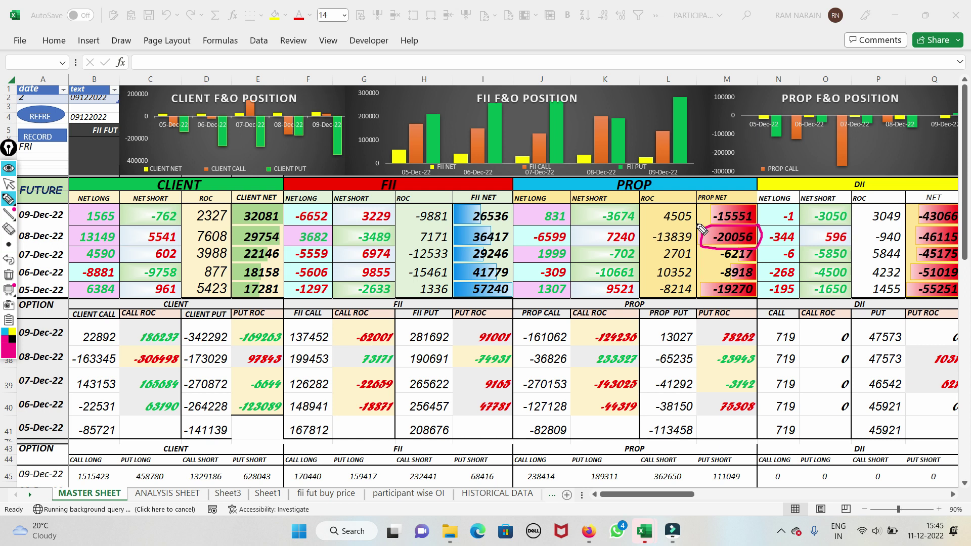
mouse_move(658, 221)
mouse_down()
mouse_move(688, 208)
mouse_move(678, 233)
mouse_move(660, 225)
mouse_move(667, 212)
mouse_up()
mouse_move(537, 219)
mouse_down()
mouse_move(538, 206)
mouse_move(580, 200)
mouse_move(581, 231)
mouse_move(520, 222)
mouse_up()
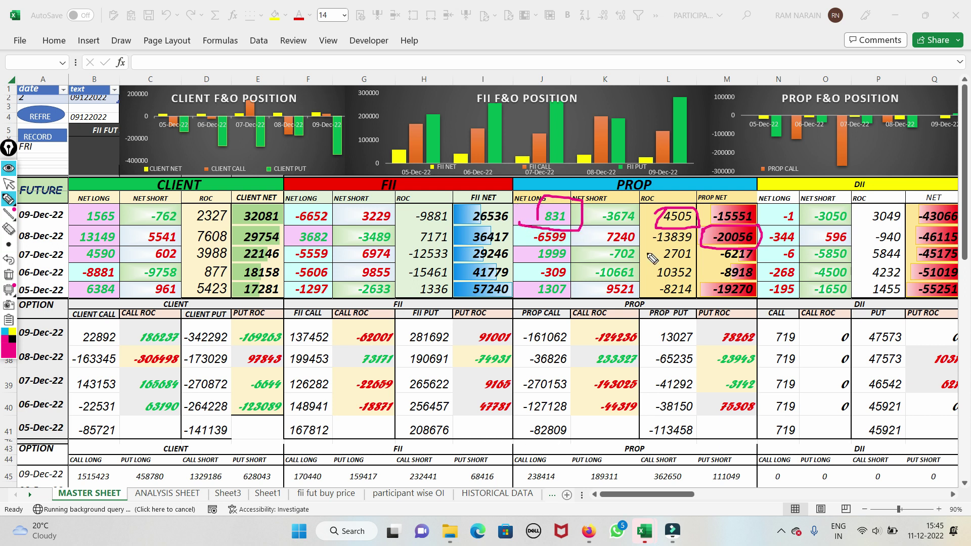
drag(606, 209, 636, 205)
click(8, 274)
mouse_move(587, 207)
mouse_down()
mouse_move(640, 219)
mouse_move(607, 243)
mouse_move(587, 210)
mouse_move(657, 191)
mouse_up()
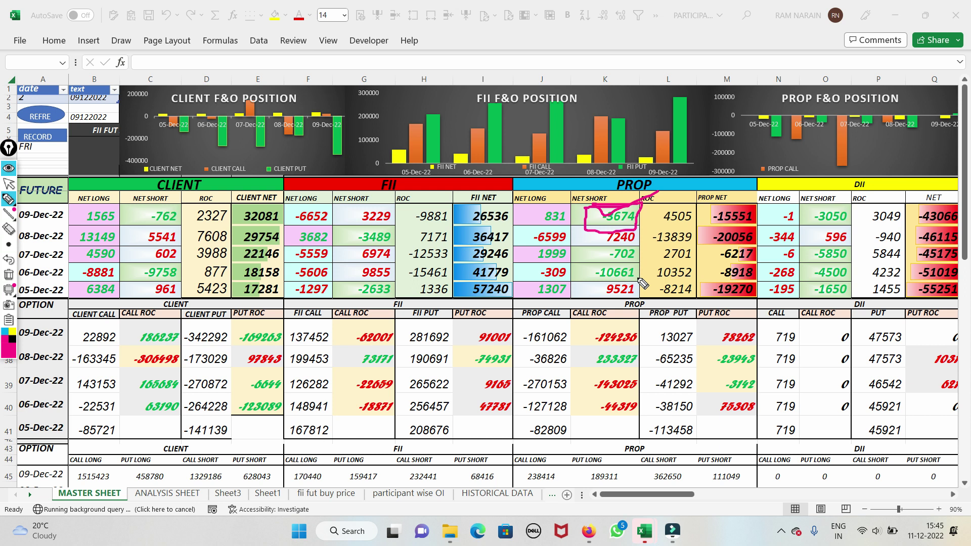
mouse_move(698, 208)
mouse_down()
mouse_move(742, 204)
mouse_move(765, 215)
mouse_move(761, 225)
mouse_up()
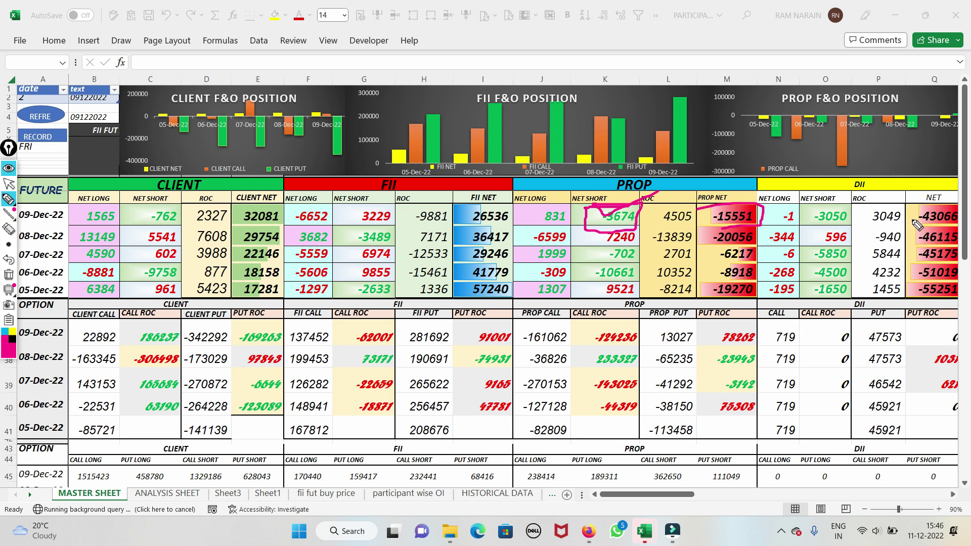
- Mark the DII net figures from 05-Dec-22 to 09-Dec-22 and the negative DII net short figures, and clear all marks
drag(872, 294, 950, 292)
drag(893, 272, 965, 271)
mouse_move(905, 259)
mouse_down()
mouse_move(944, 257)
mouse_move(957, 233)
mouse_up()
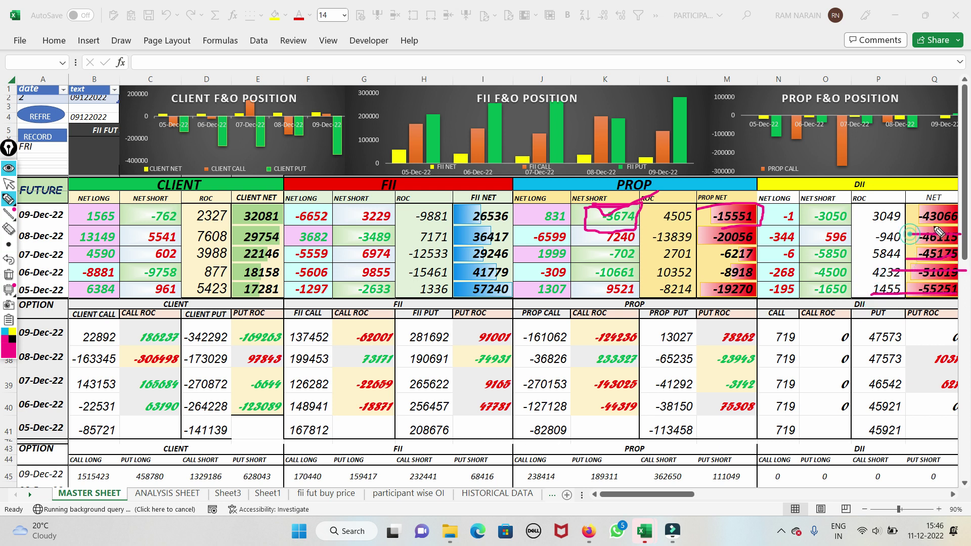
mouse_move(911, 202)
mouse_down()
mouse_move(951, 195)
mouse_move(967, 223)
mouse_move(925, 230)
mouse_move(917, 198)
mouse_up()
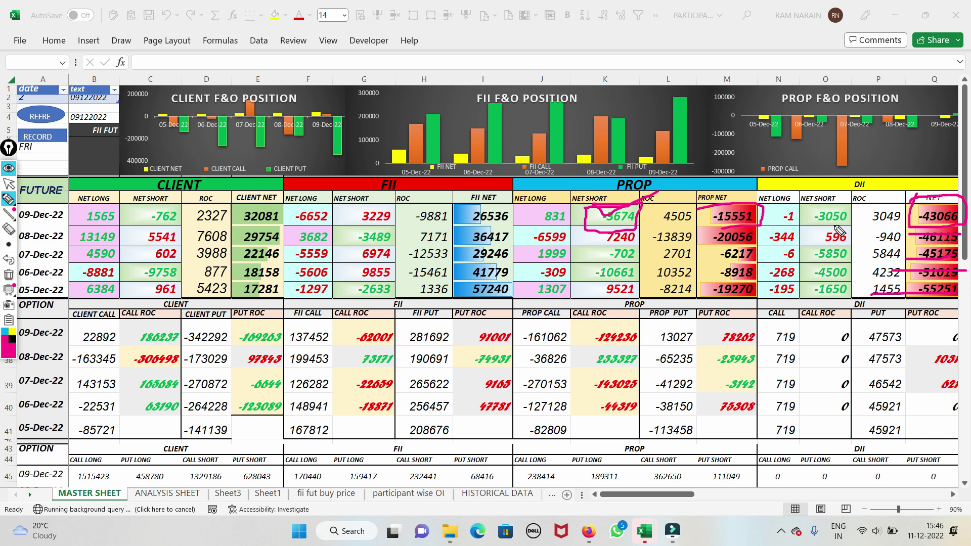
mouse_move(805, 298)
mouse_down()
mouse_move(854, 296)
mouse_move(868, 256)
mouse_up()
drag(809, 215, 881, 215)
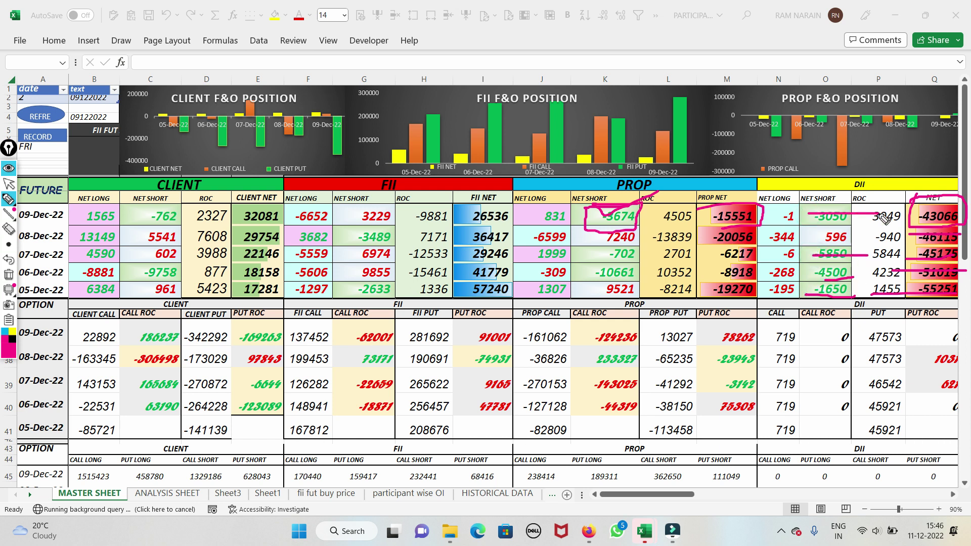
click(9, 274)
- Tick the 09-Dec-22 client, FII, PROP and DII future positions and highlight the PROP and DII net figures, and clear the marks
drag(134, 222, 228, 192)
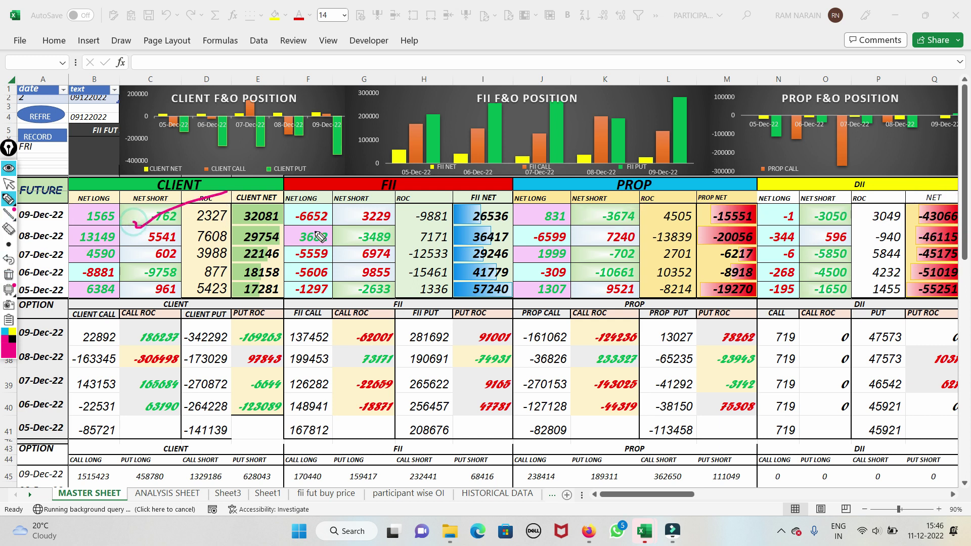
drag(311, 219, 362, 204)
mouse_move(572, 216)
mouse_down()
mouse_move(584, 236)
mouse_move(660, 203)
mouse_up()
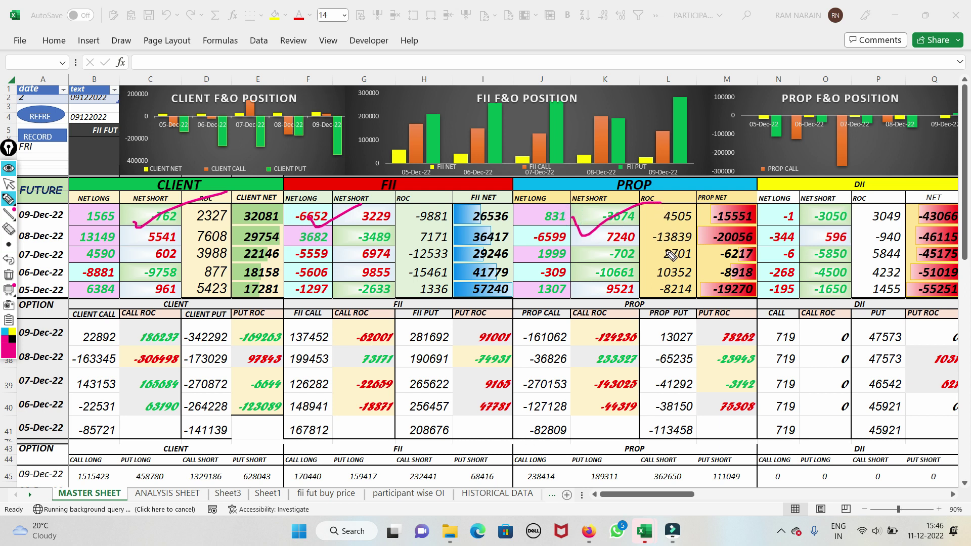
drag(859, 214, 911, 201)
mouse_move(909, 210)
mouse_down()
mouse_move(941, 203)
mouse_move(966, 223)
mouse_move(933, 235)
mouse_move(911, 213)
mouse_move(959, 211)
mouse_up()
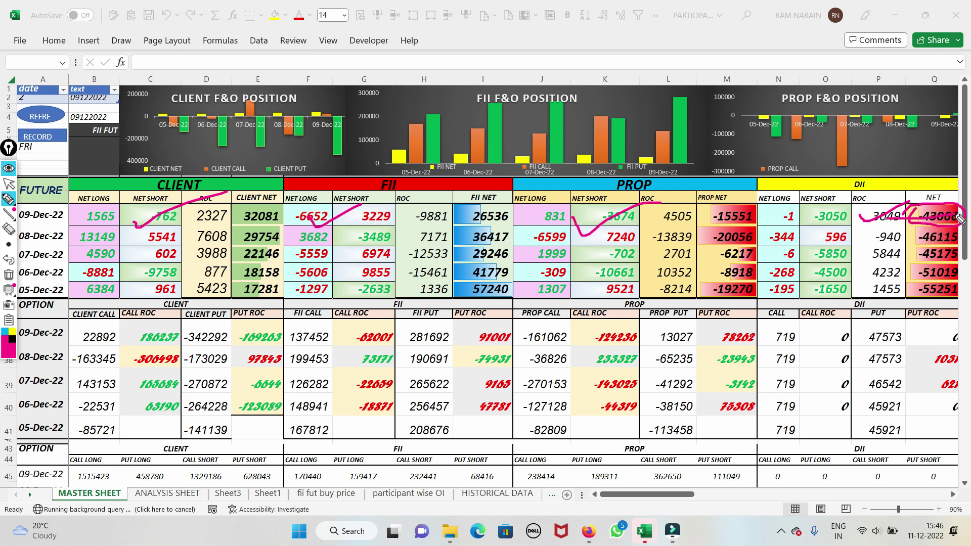
drag(649, 219, 801, 214)
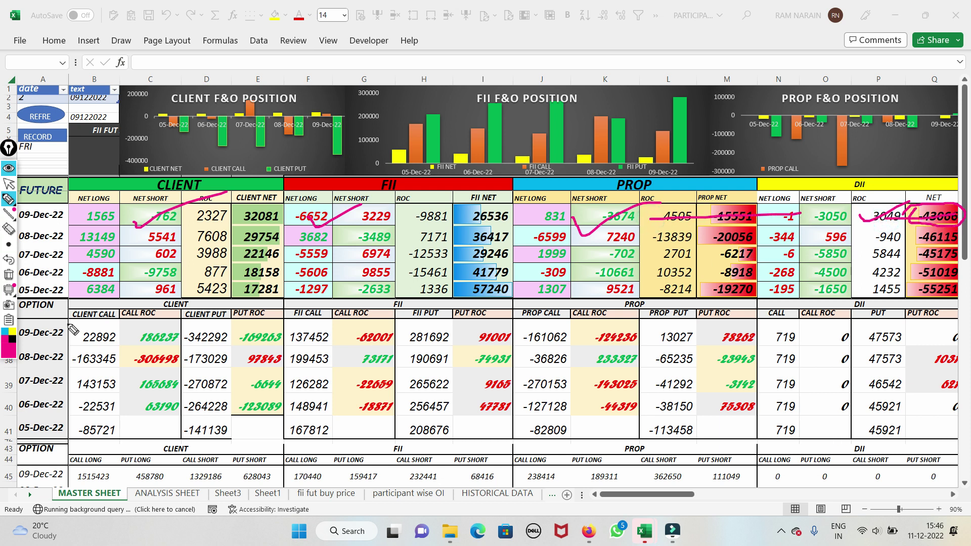
click(9, 274)
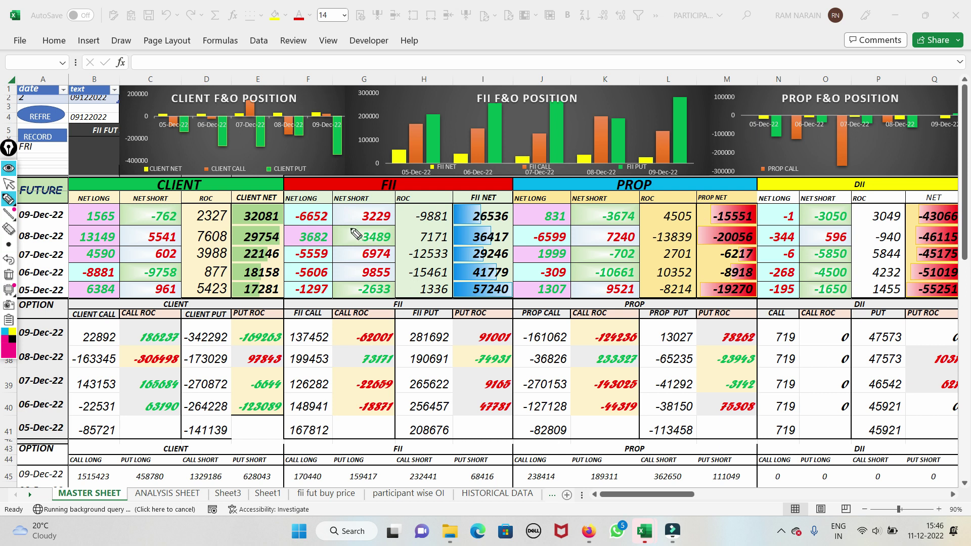
- Tick the FII net short figure for 09-Dec-22 and reselect the drawing pen
drag(349, 222, 419, 198)
mouse_move(10, 202)
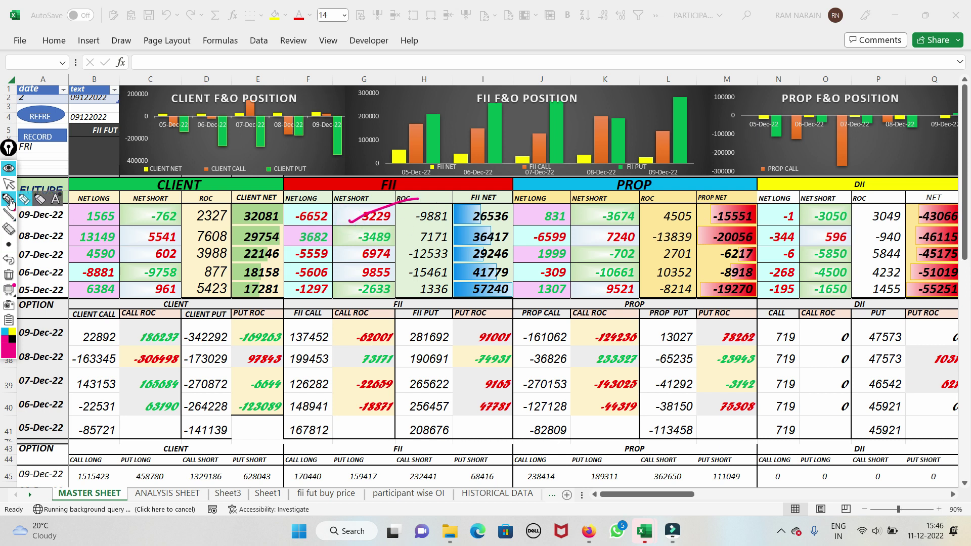
click(24, 200)
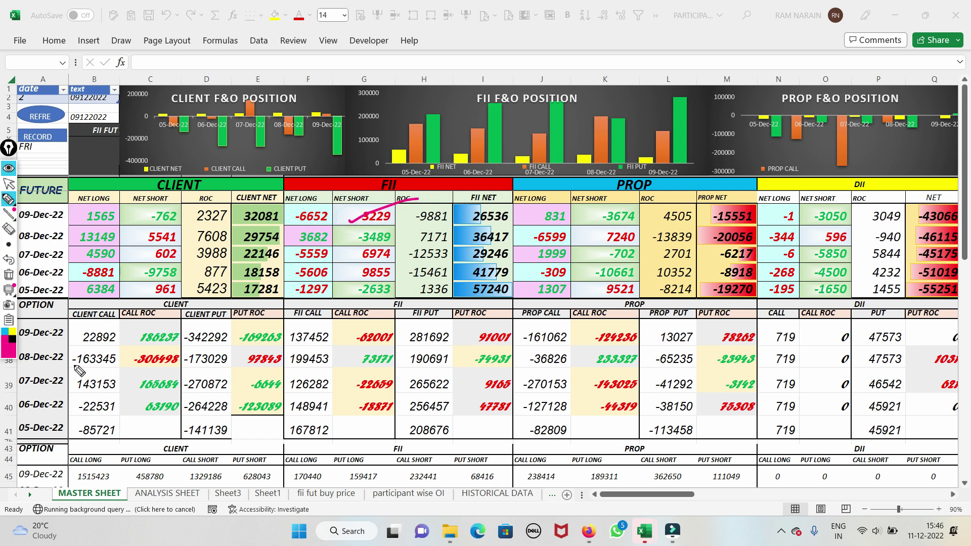
- Mark the client call figure for 08-Dec-22 and the client call ROC for 09-Dec-22 with the pen, and clear the marks
mouse_move(32, 368)
mouse_down()
mouse_move(84, 347)
mouse_move(119, 354)
mouse_move(118, 372)
mouse_move(75, 363)
mouse_move(96, 357)
mouse_up()
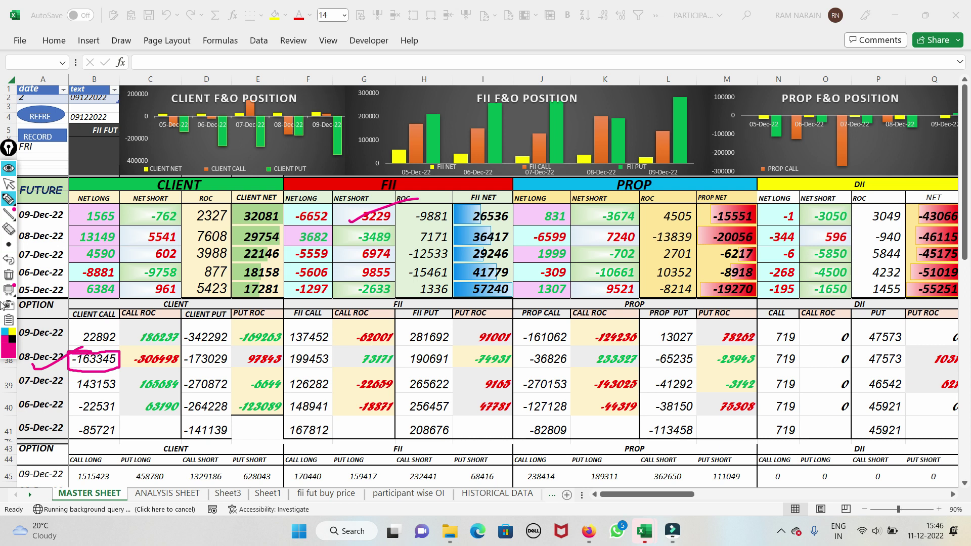
click(8, 274)
drag(81, 368, 137, 349)
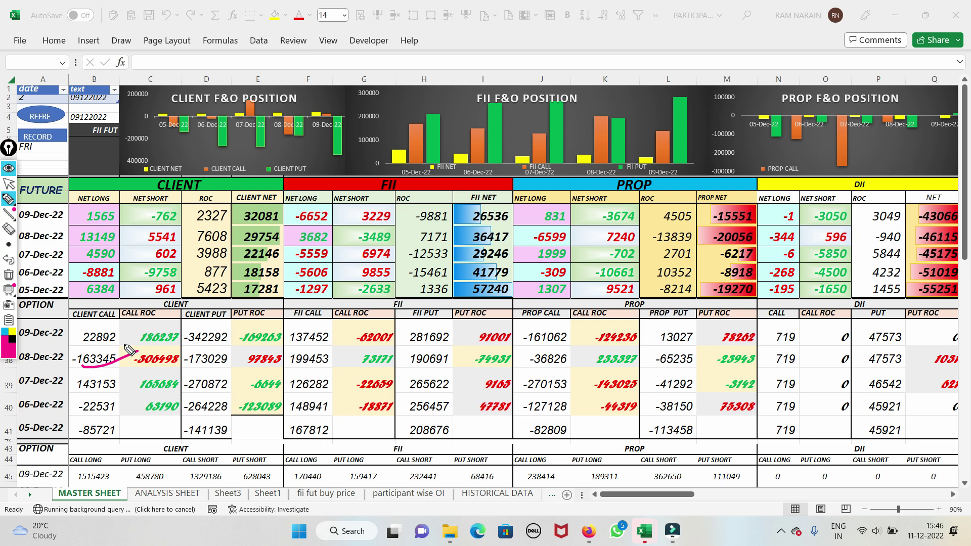
mouse_move(43, 336)
mouse_down()
mouse_move(73, 322)
mouse_move(187, 326)
mouse_move(187, 354)
mouse_move(135, 356)
mouse_move(131, 333)
mouse_move(202, 310)
mouse_move(187, 331)
mouse_up()
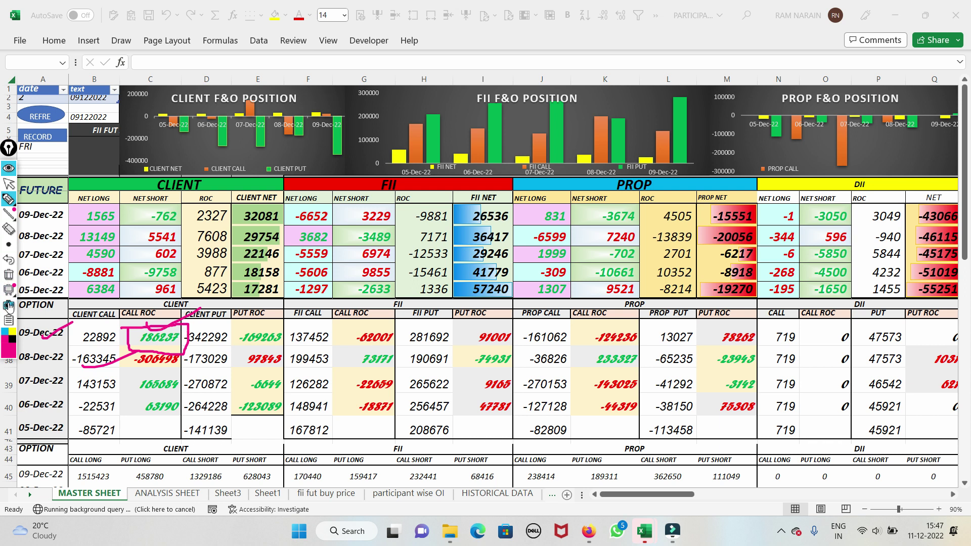
click(9, 274)
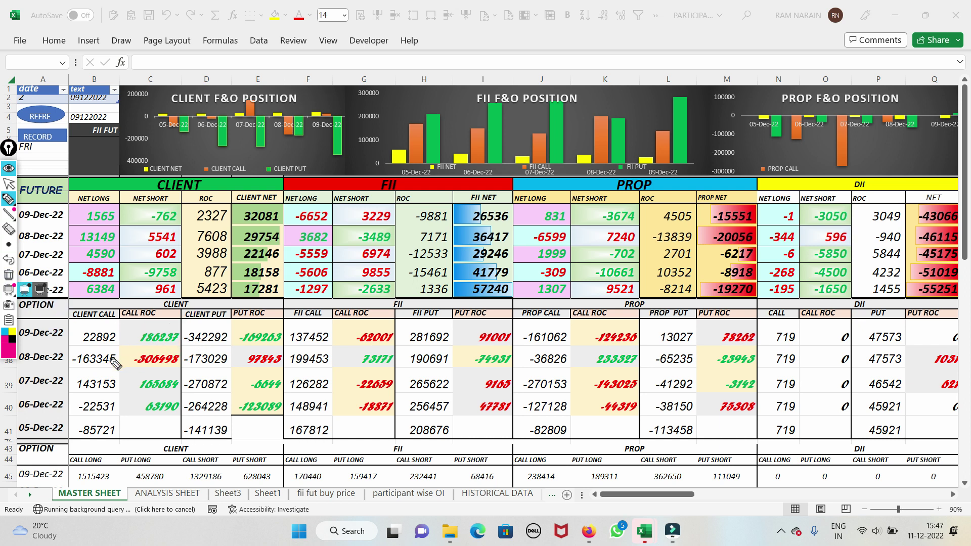
- Box the client call figures for 08-Dec-22 and 09-Dec-22, tick the 09-Dec-22 call ROC, and redraw as an arrow linking the two call figures
mouse_move(69, 348)
mouse_down()
mouse_move(108, 354)
mouse_move(120, 367)
mouse_move(71, 367)
mouse_move(73, 352)
mouse_up()
drag(135, 333, 180, 309)
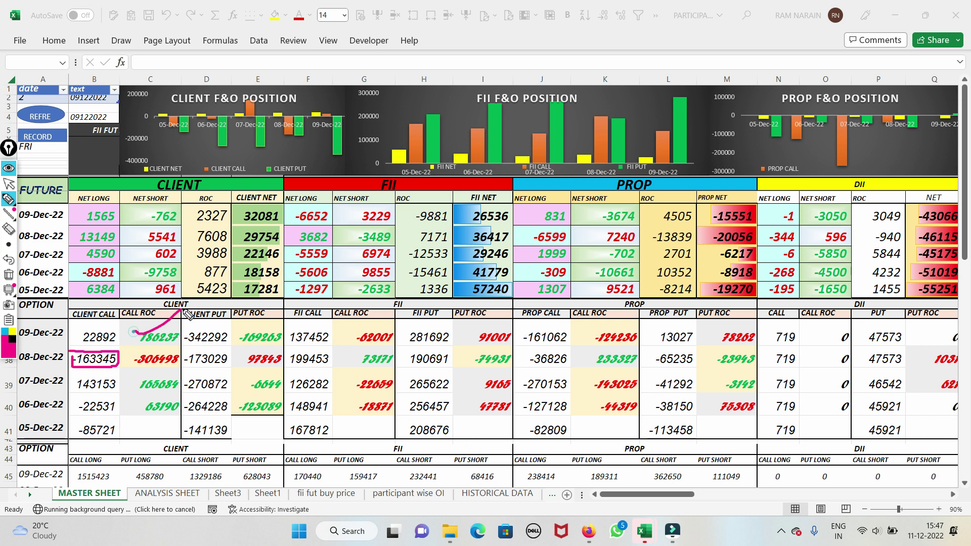
mouse_move(73, 332)
mouse_down()
mouse_move(122, 330)
mouse_move(115, 350)
mouse_move(79, 349)
mouse_move(71, 332)
mouse_move(138, 303)
mouse_up()
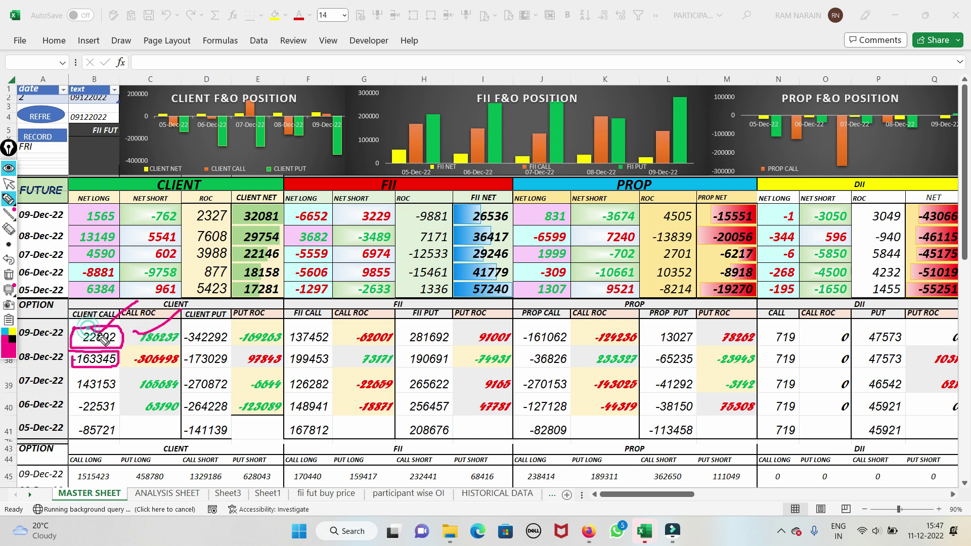
click(8, 279)
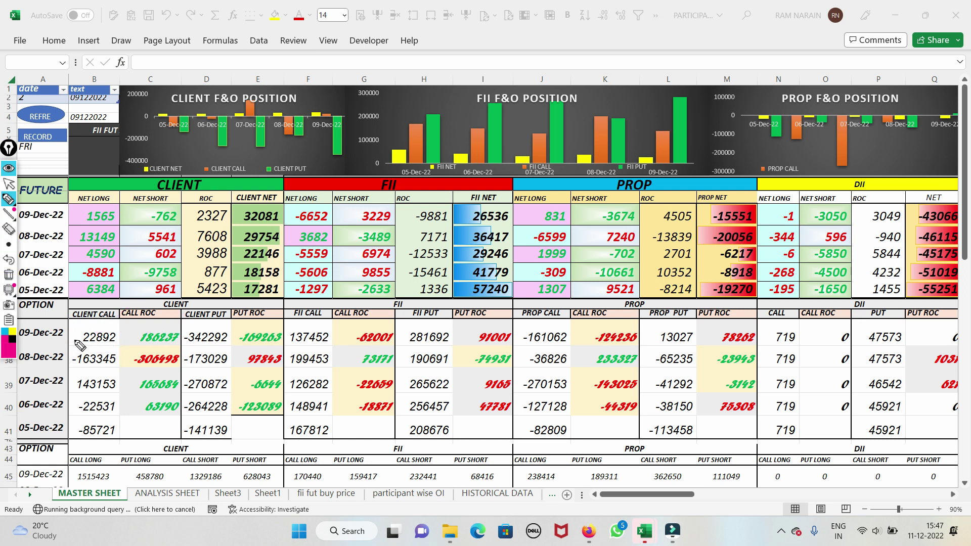
mouse_move(88, 340)
mouse_down()
mouse_move(96, 346)
mouse_move(127, 328)
mouse_up()
drag(82, 332, 152, 303)
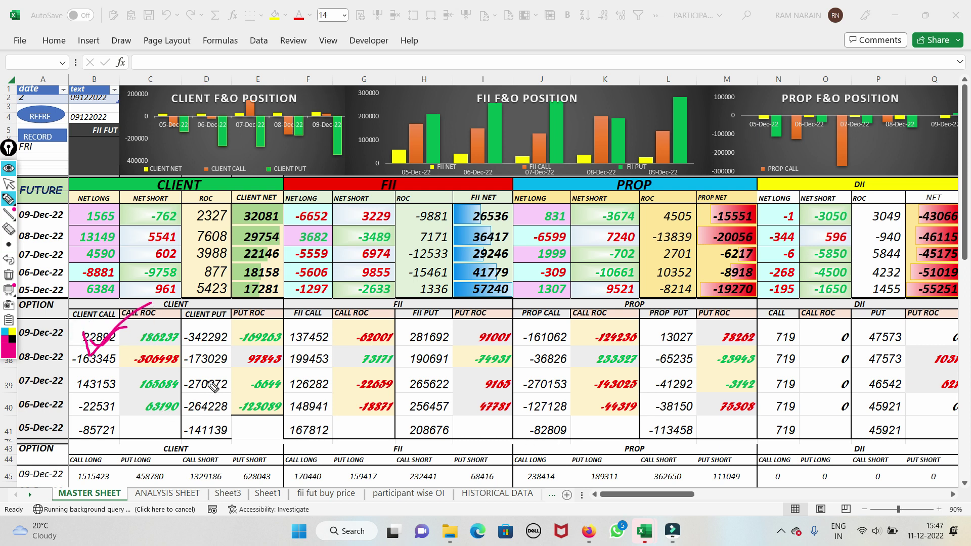
- Mark the client put headings, the 08-Dec-22 client put and the 09-Dec-22 put ROC, clear the marks, and tick the 09-Dec-22 client put
drag(183, 364, 206, 370)
mouse_move(69, 303)
mouse_down()
mouse_move(179, 305)
mouse_move(178, 349)
mouse_up()
mouse_move(180, 306)
mouse_down()
mouse_move(263, 306)
mouse_move(283, 326)
mouse_move(223, 320)
mouse_move(201, 304)
mouse_up()
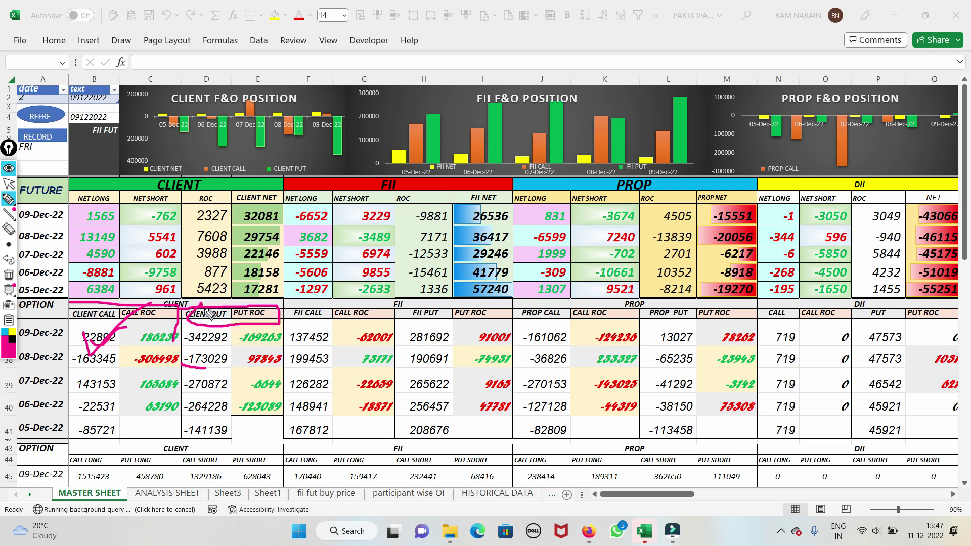
mouse_move(175, 366)
mouse_down()
mouse_move(235, 367)
mouse_move(229, 353)
mouse_move(191, 348)
mouse_move(178, 368)
mouse_up()
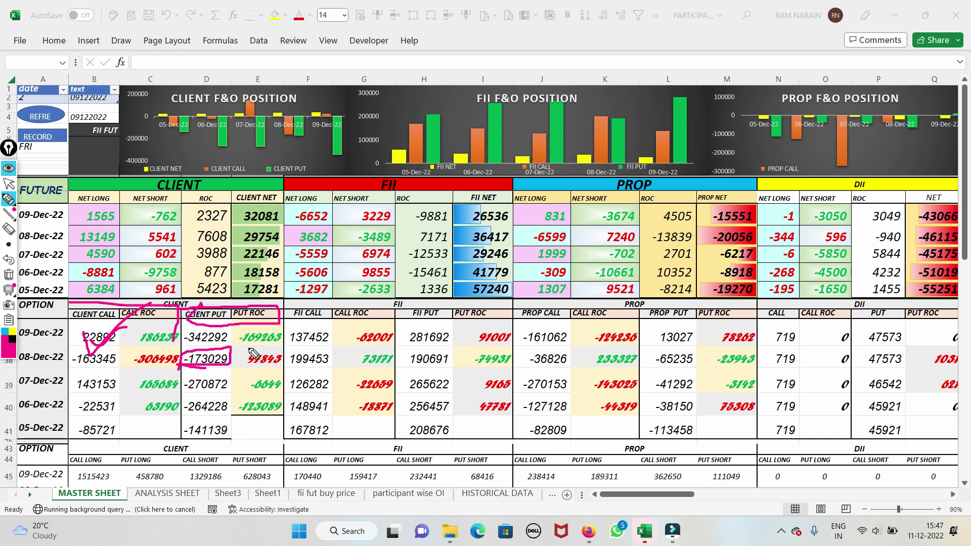
mouse_move(233, 330)
mouse_down()
mouse_move(247, 345)
mouse_move(287, 338)
mouse_move(242, 331)
mouse_move(232, 349)
mouse_up()
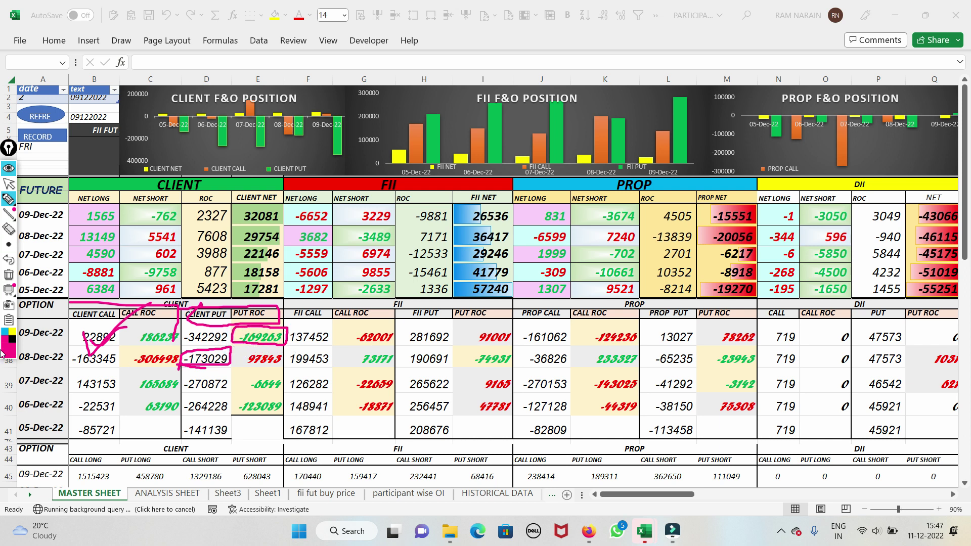
click(8, 274)
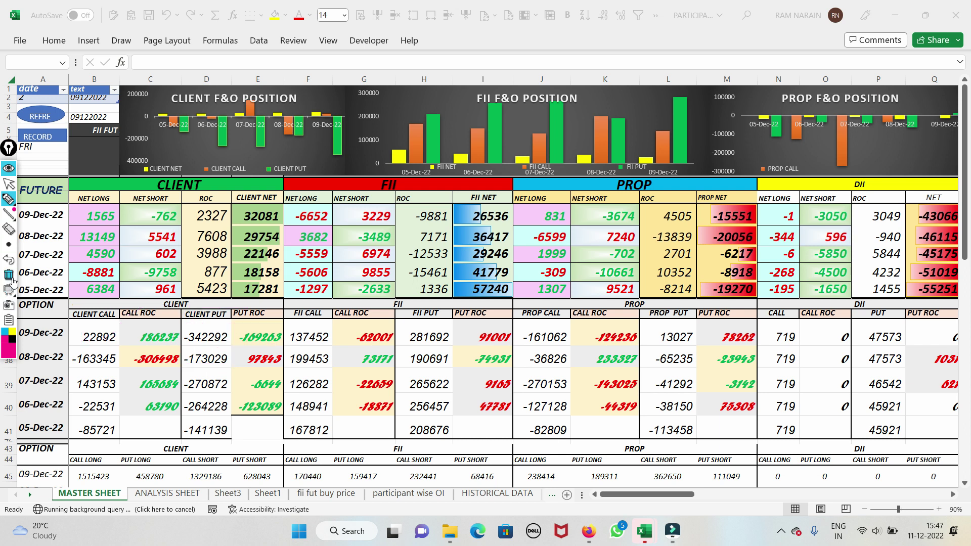
drag(190, 343, 236, 320)
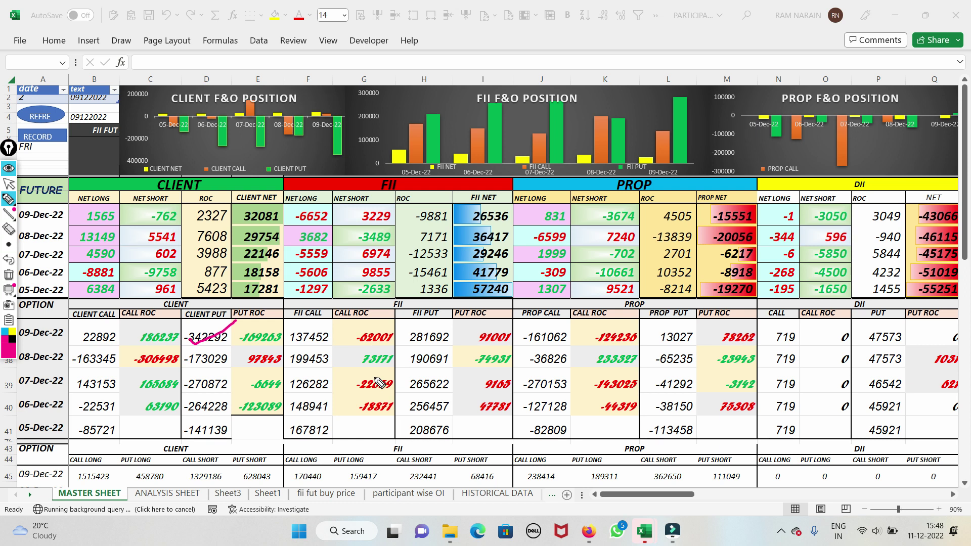
- Circle the FII call figure for 08-Dec-22 and the 09-Dec-22 FII call ROC, tick the 09-Dec-22 FII call, and clear the marks
mouse_move(285, 351)
mouse_down()
mouse_move(336, 358)
mouse_move(305, 373)
mouse_move(288, 370)
mouse_move(286, 354)
mouse_up()
mouse_move(352, 327)
mouse_down()
mouse_move(397, 326)
mouse_move(405, 345)
mouse_move(357, 349)
mouse_move(354, 326)
mouse_move(435, 298)
mouse_up()
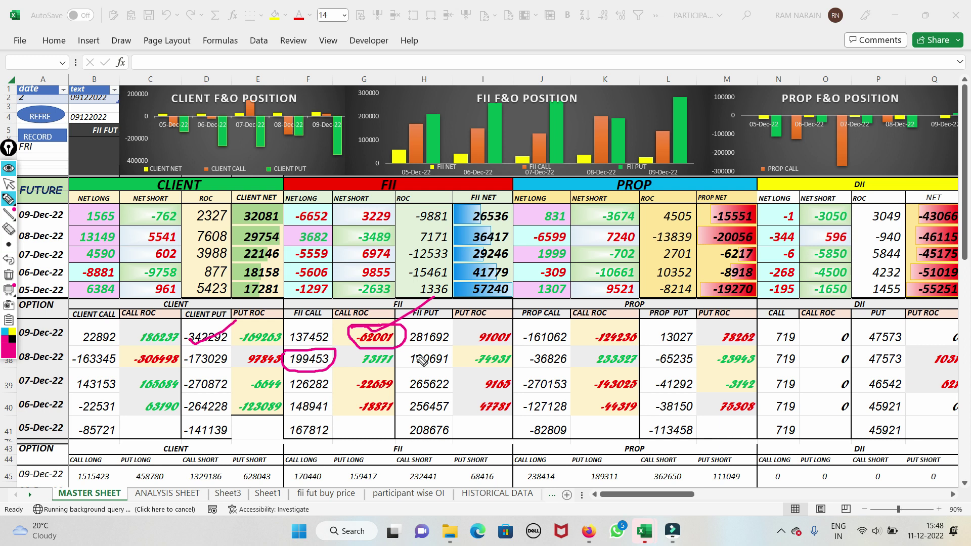
mouse_move(295, 332)
mouse_down()
mouse_move(311, 336)
mouse_move(356, 316)
mouse_up()
drag(284, 348, 328, 345)
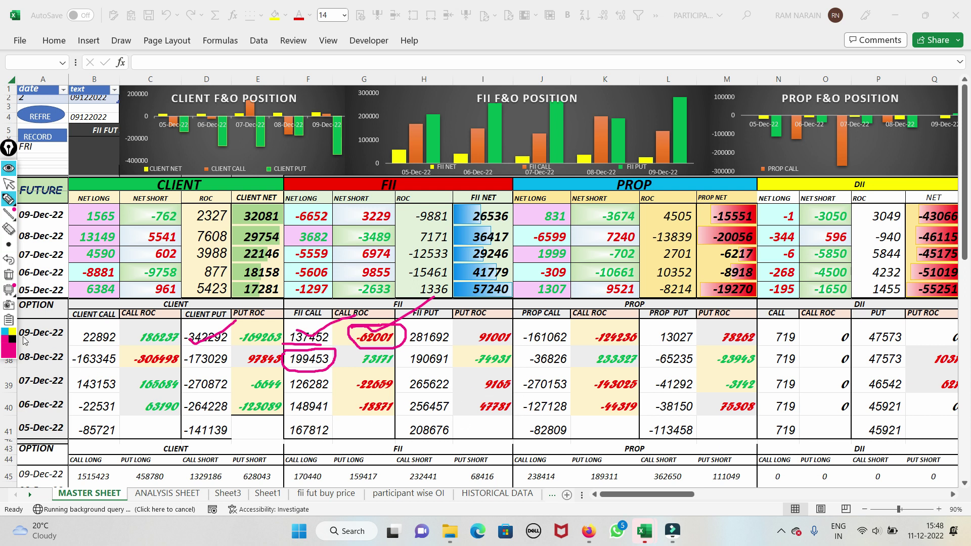
click(9, 275)
- Link the 09-Dec-22 FII call ROC to the put ROC, circle the FII put figures for 08-Dec-22 and 09-Dec-22, and clear the marks
mouse_move(361, 338)
mouse_down()
mouse_move(397, 308)
mouse_move(502, 326)
mouse_move(524, 337)
mouse_move(521, 354)
mouse_move(473, 334)
mouse_move(496, 334)
mouse_move(544, 306)
mouse_up()
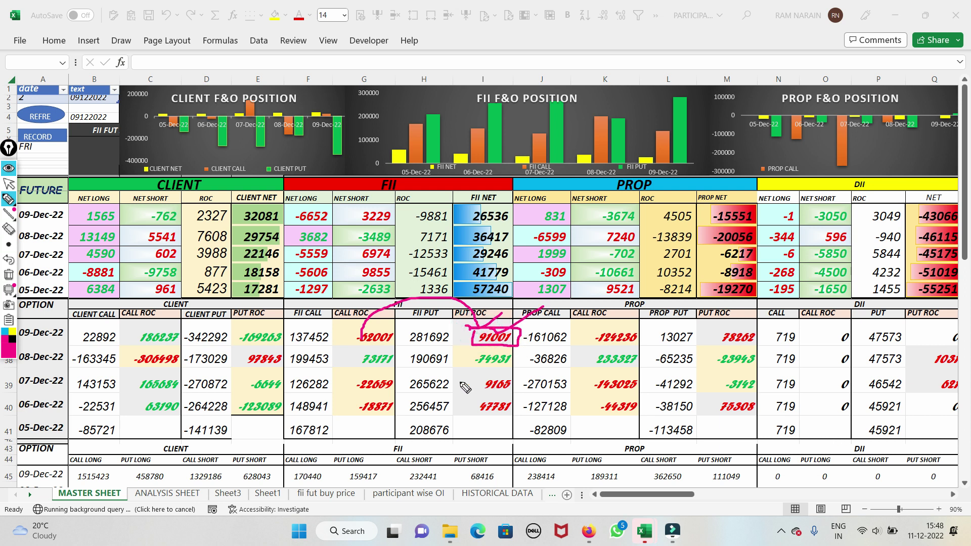
mouse_move(401, 365)
mouse_down()
mouse_move(434, 371)
mouse_move(399, 354)
mouse_move(444, 329)
mouse_move(445, 352)
mouse_move(403, 331)
mouse_up()
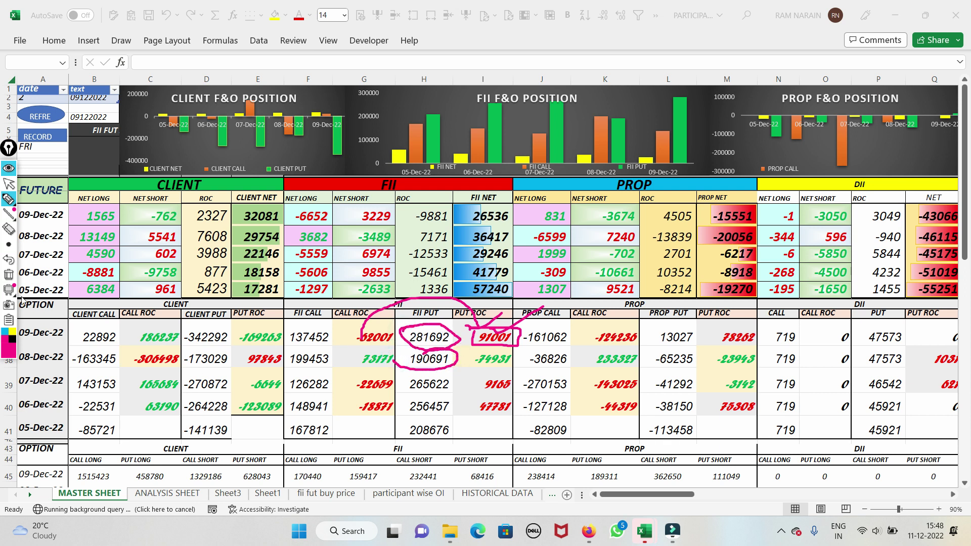
click(10, 276)
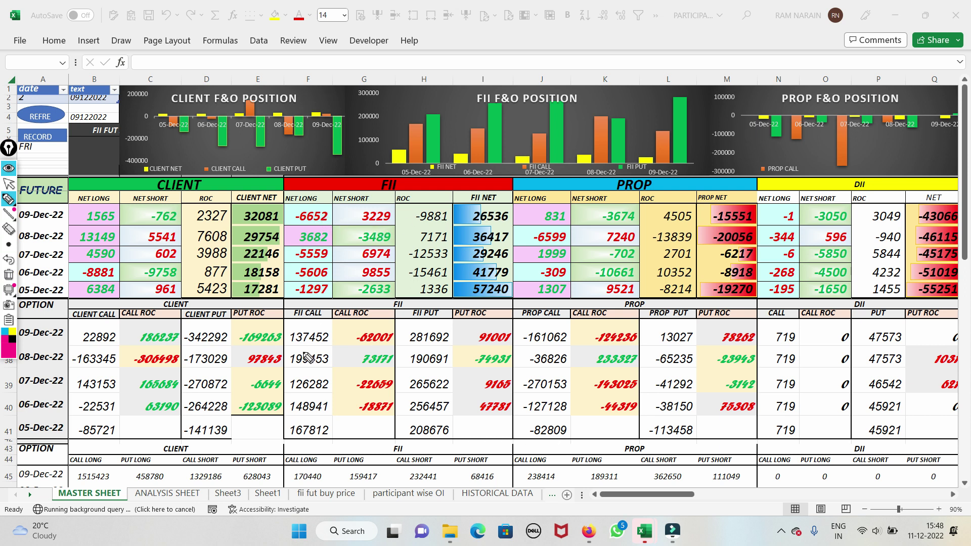
- Circle the 09-Dec-22 FII call ROC and put ROC, connect them to the FII future net long and net short figures, and clear the marks
mouse_move(363, 341)
mouse_down()
mouse_move(312, 219)
mouse_move(384, 217)
mouse_move(486, 339)
mouse_move(483, 324)
mouse_move(464, 343)
mouse_up()
mouse_move(356, 342)
mouse_down()
mouse_move(380, 329)
mouse_move(360, 338)
mouse_up()
mouse_move(485, 344)
mouse_down()
mouse_move(518, 338)
mouse_move(505, 322)
mouse_move(472, 337)
mouse_move(515, 328)
mouse_up()
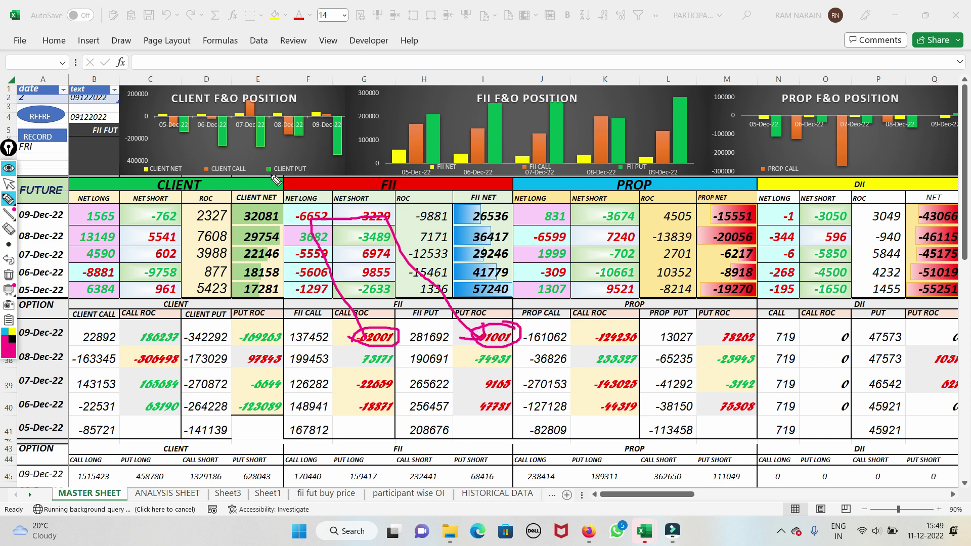
mouse_move(349, 217)
mouse_down()
mouse_move(306, 223)
mouse_move(354, 203)
mouse_move(397, 223)
mouse_up()
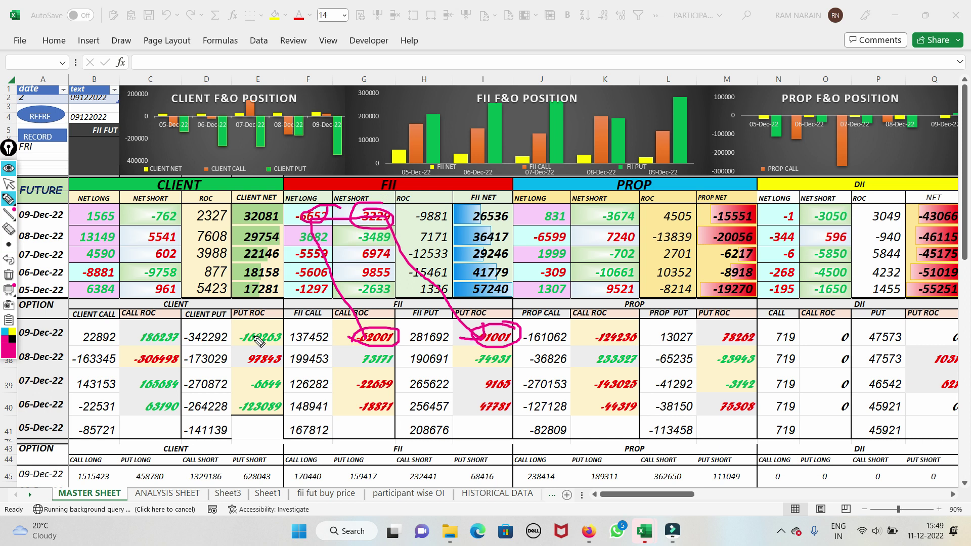
click(8, 275)
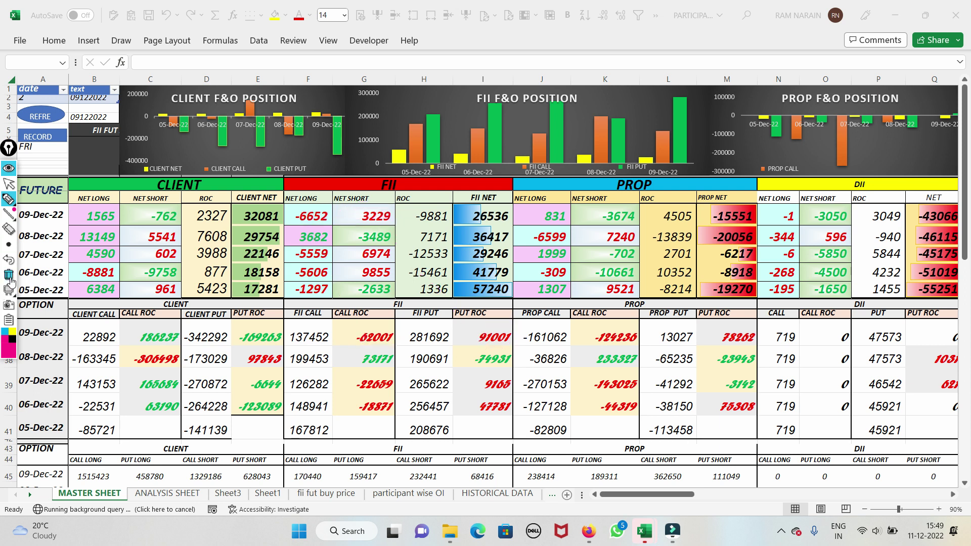
- Box the PROP call figures for 08-Dec-22 and 09-Dec-22 and the 09-Dec-22 PROP call ROC, and clear the marks
mouse_move(526, 357)
mouse_down()
mouse_move(549, 348)
mouse_move(572, 356)
mouse_move(572, 369)
mouse_move(519, 372)
mouse_move(523, 351)
mouse_up()
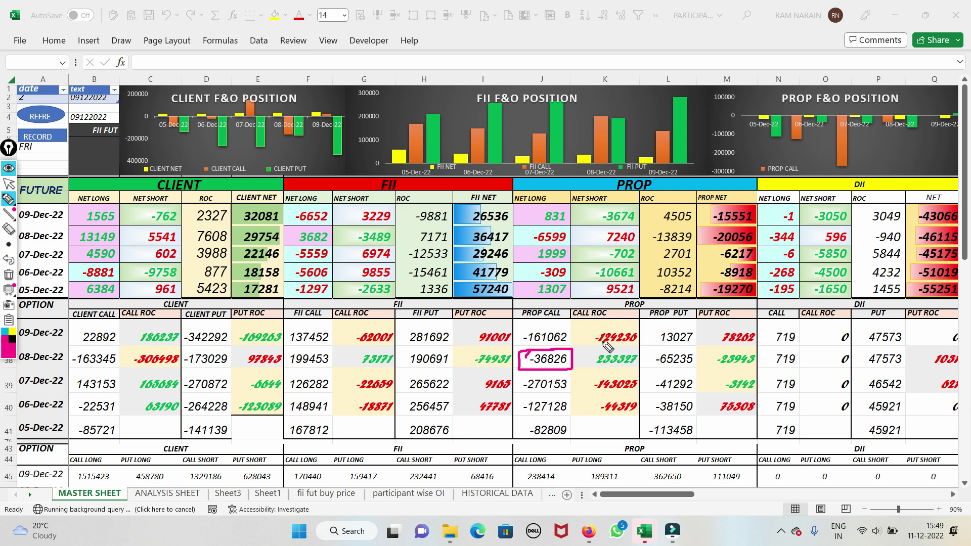
mouse_move(596, 346)
mouse_down()
mouse_move(610, 324)
mouse_move(646, 329)
mouse_move(649, 344)
mouse_move(603, 349)
mouse_move(647, 312)
mouse_up()
mouse_move(530, 338)
mouse_down()
mouse_move(568, 331)
mouse_move(568, 345)
mouse_move(521, 348)
mouse_move(618, 294)
mouse_up()
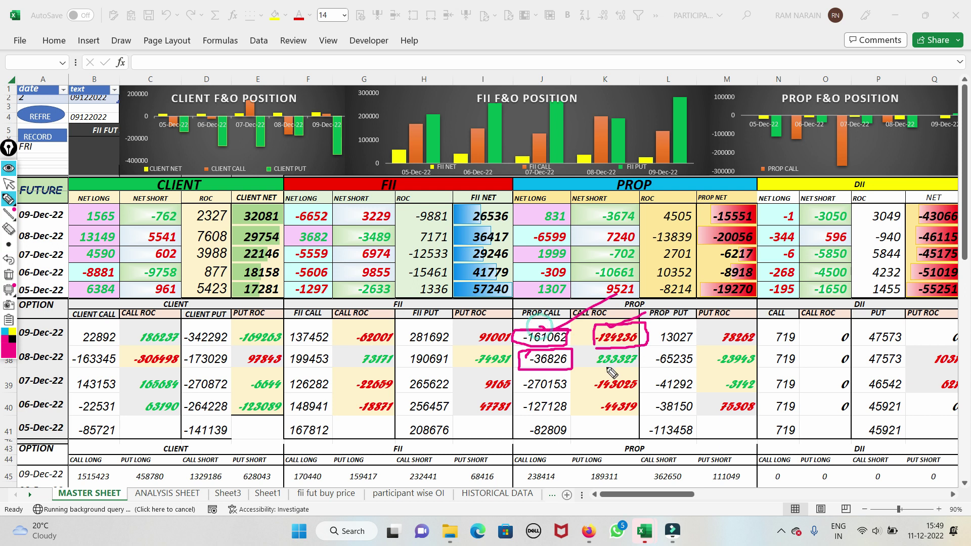
click(8, 275)
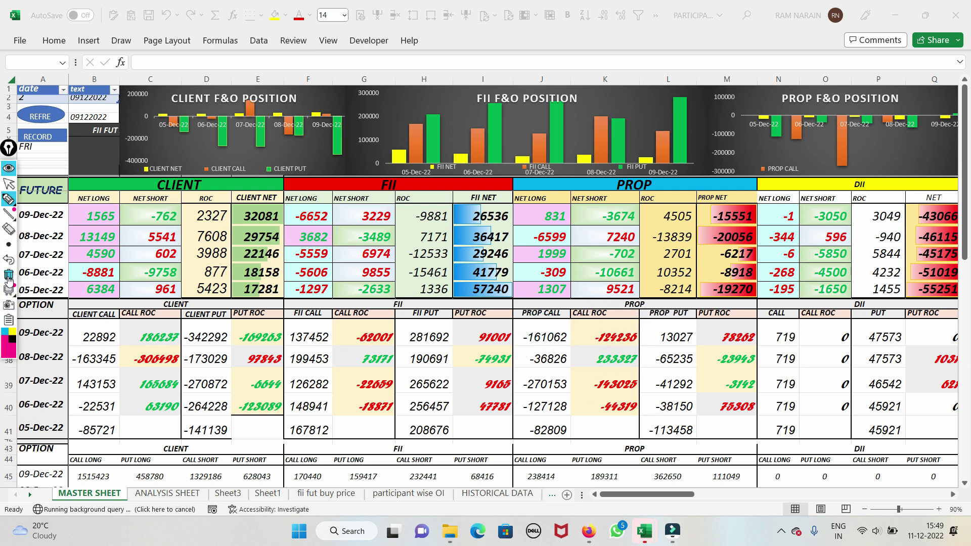
- Circle the 09-Dec-22 PROP call, call ROC, put and put ROC figures and the 08-Dec-22 PROP put, and clear the marks
mouse_move(535, 337)
mouse_down()
mouse_move(522, 333)
mouse_move(566, 324)
mouse_move(581, 349)
mouse_move(527, 340)
mouse_up()
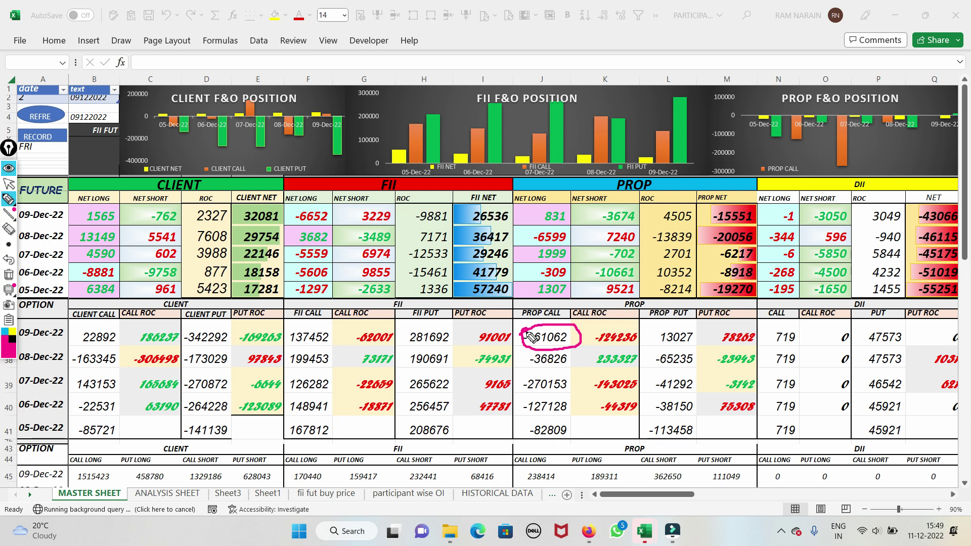
mouse_move(587, 332)
mouse_down()
mouse_move(648, 329)
mouse_move(648, 351)
mouse_move(592, 353)
mouse_move(582, 335)
mouse_move(615, 333)
mouse_up()
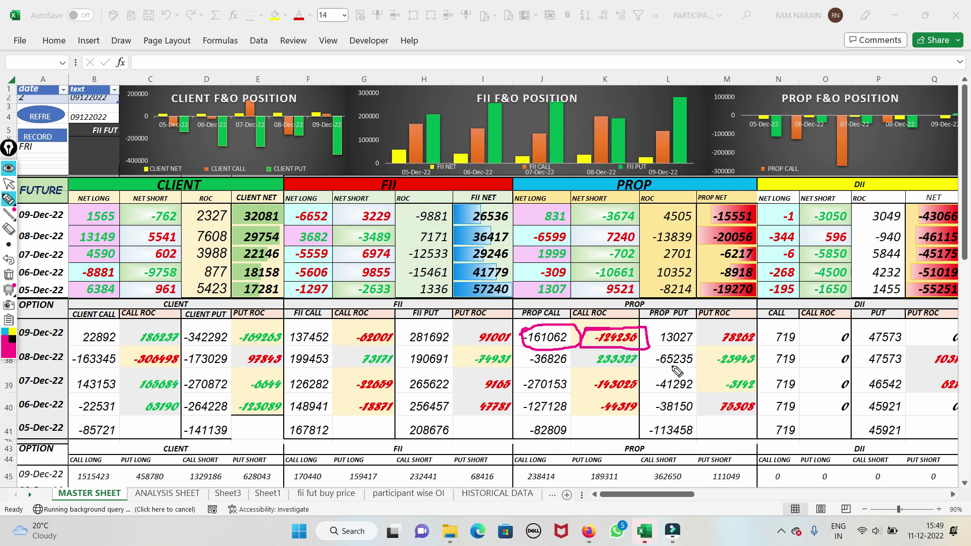
mouse_move(650, 371)
mouse_down()
mouse_move(703, 371)
mouse_move(695, 354)
mouse_move(664, 356)
mouse_move(657, 368)
mouse_up()
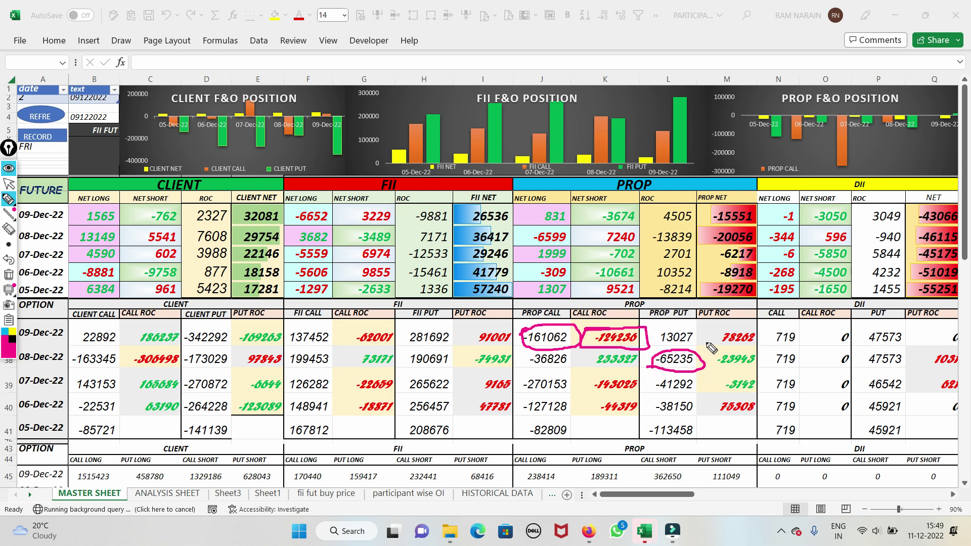
mouse_move(713, 338)
mouse_down()
mouse_move(733, 324)
mouse_move(766, 331)
mouse_move(764, 353)
mouse_move(723, 356)
mouse_move(711, 329)
mouse_move(665, 353)
mouse_move(669, 331)
mouse_up()
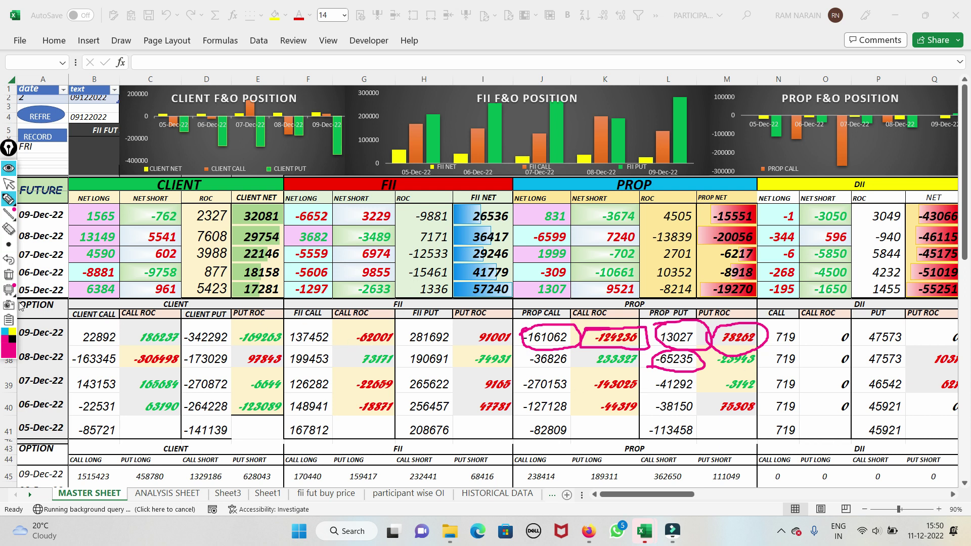
click(8, 274)
- Stop drawing, dismiss the pop-up in the nseoptionchain workbook, and return to the participant wise open interest workbook
click(21, 214)
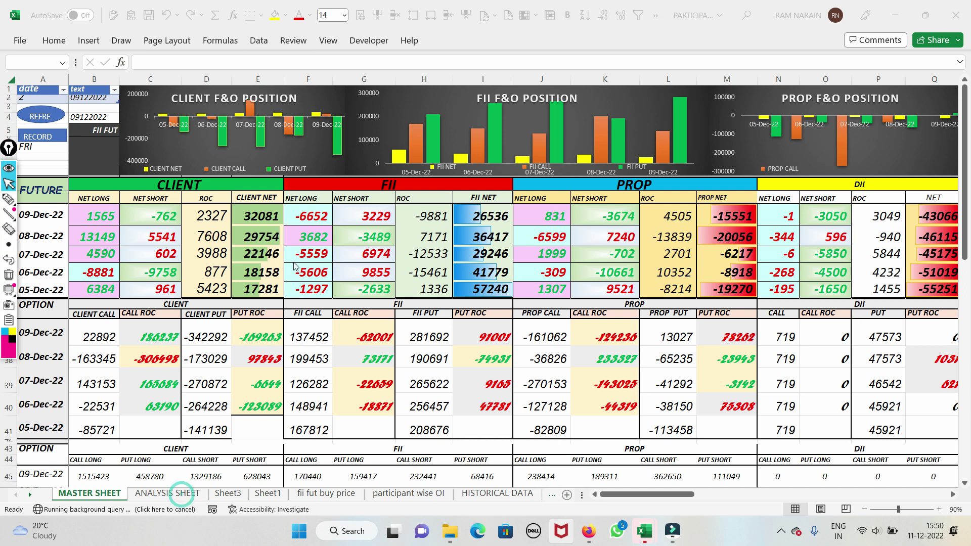
mouse_move(647, 535)
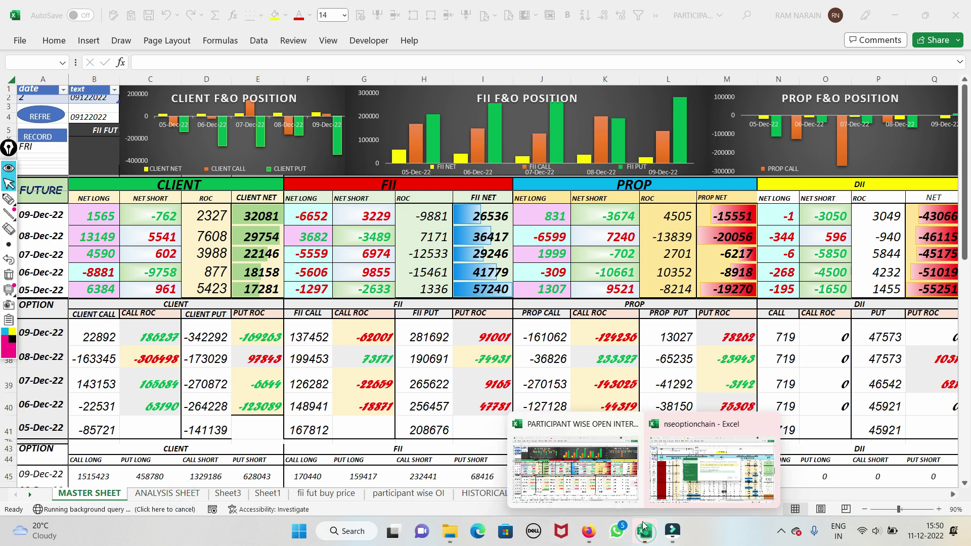
click(684, 481)
click(616, 321)
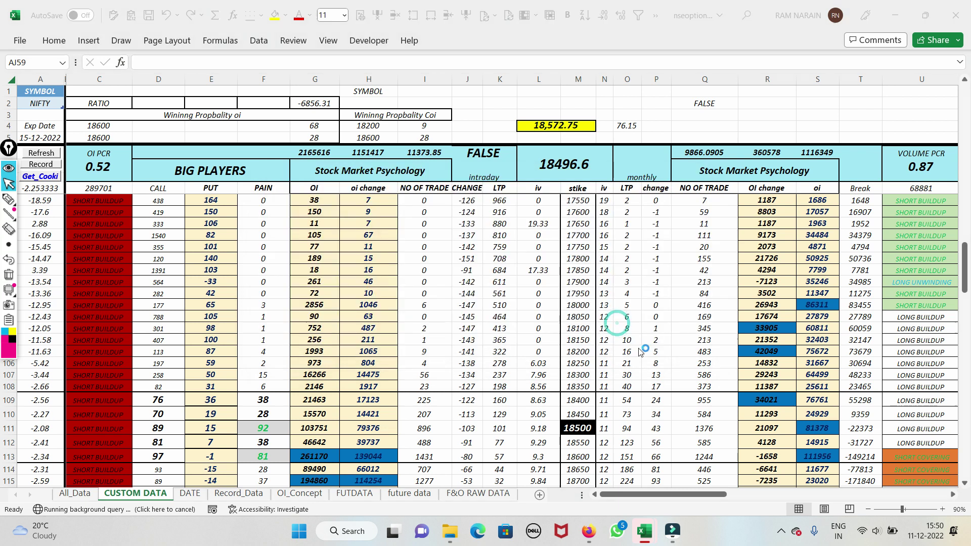
click(621, 320)
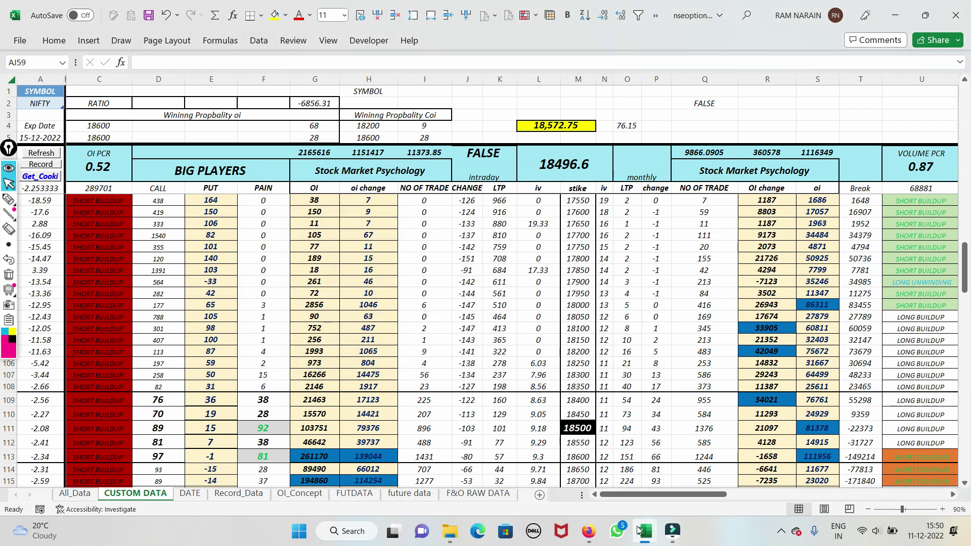
mouse_move(638, 529)
click(632, 445)
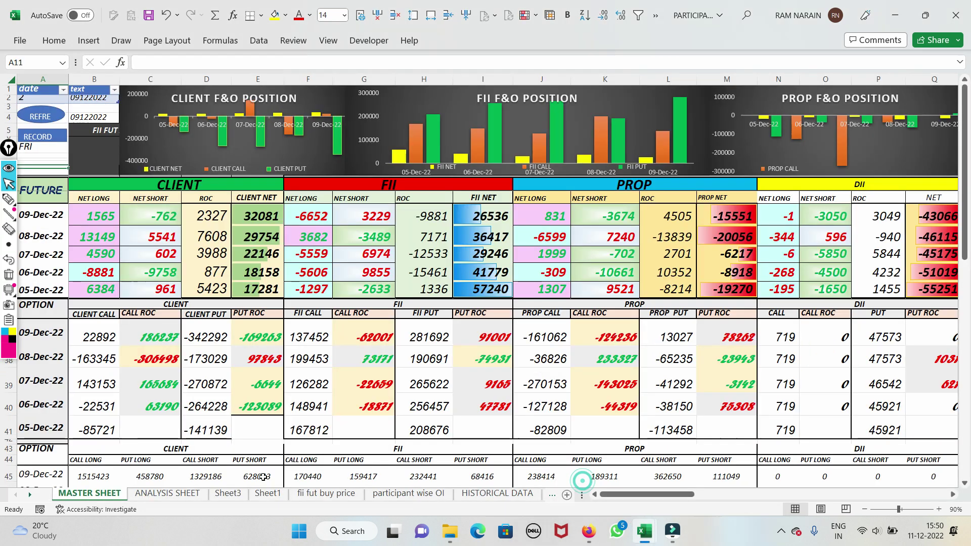
- Open the ANALYSIS SHEET worksheet and select the drawing pen
click(185, 498)
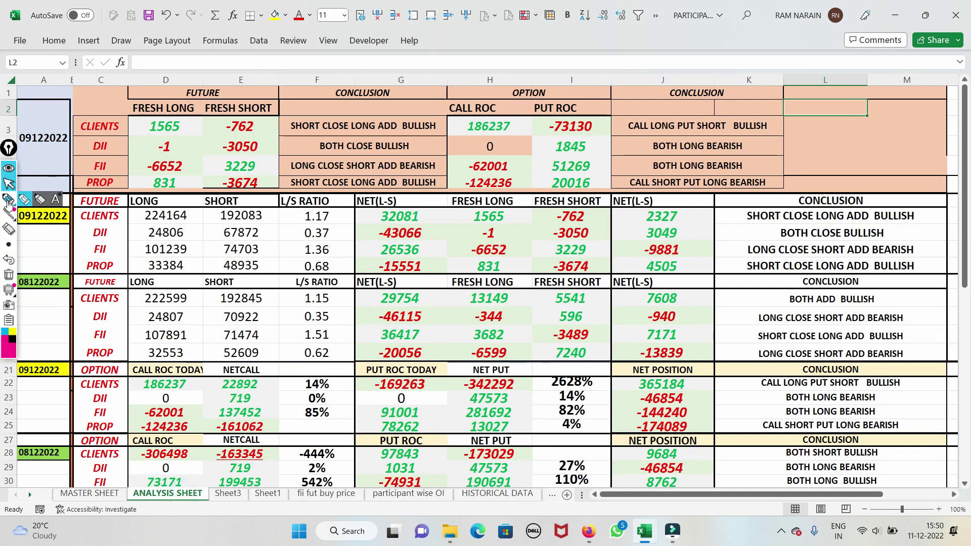
click(9, 203)
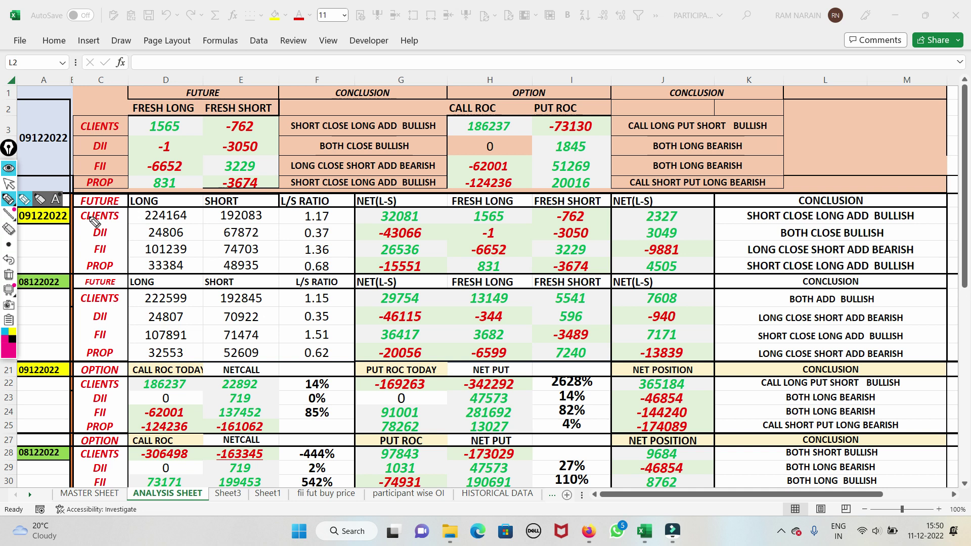
- Mark the CLIENTS, DII, FII and PROP rows of the 09122022 future table with their conclusions, and clear the marks
drag(87, 216, 163, 216)
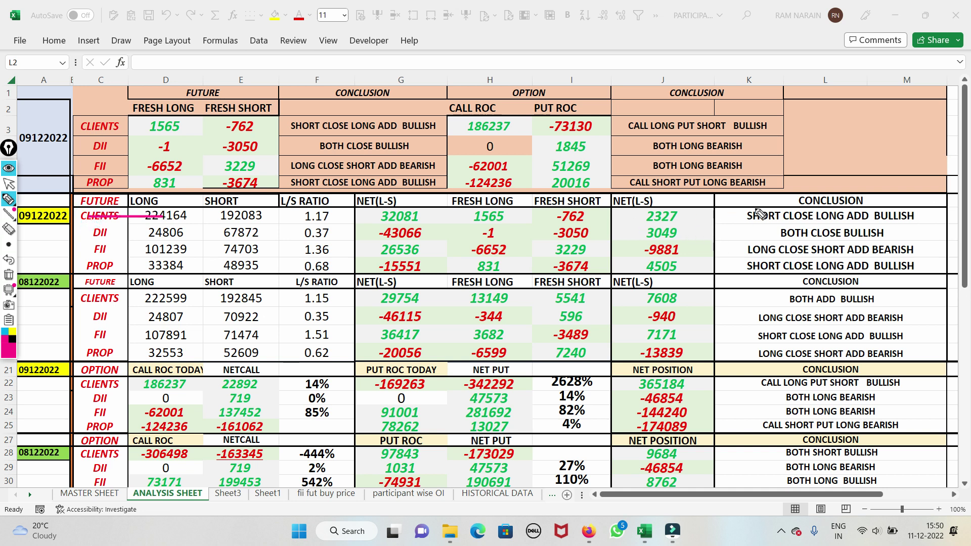
mouse_move(734, 217)
mouse_down()
mouse_move(776, 197)
mouse_move(859, 220)
mouse_move(920, 190)
mouse_up()
drag(294, 219, 101, 232)
mouse_move(759, 235)
mouse_down()
mouse_move(831, 226)
mouse_move(870, 236)
mouse_up()
drag(87, 247, 207, 240)
drag(759, 256, 781, 254)
drag(860, 249, 918, 247)
drag(106, 269, 202, 222)
mouse_move(747, 262)
mouse_down()
mouse_move(834, 273)
mouse_move(920, 259)
mouse_up()
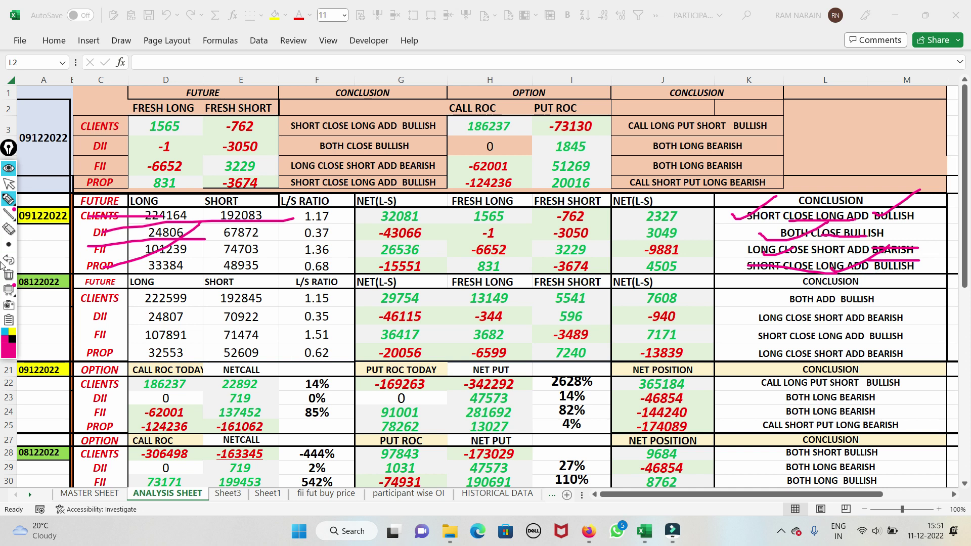
click(8, 275)
- Tick CLIENTS and FII in the 08122022 future table and mark the conclusions of all four participants
drag(161, 264, 87, 298)
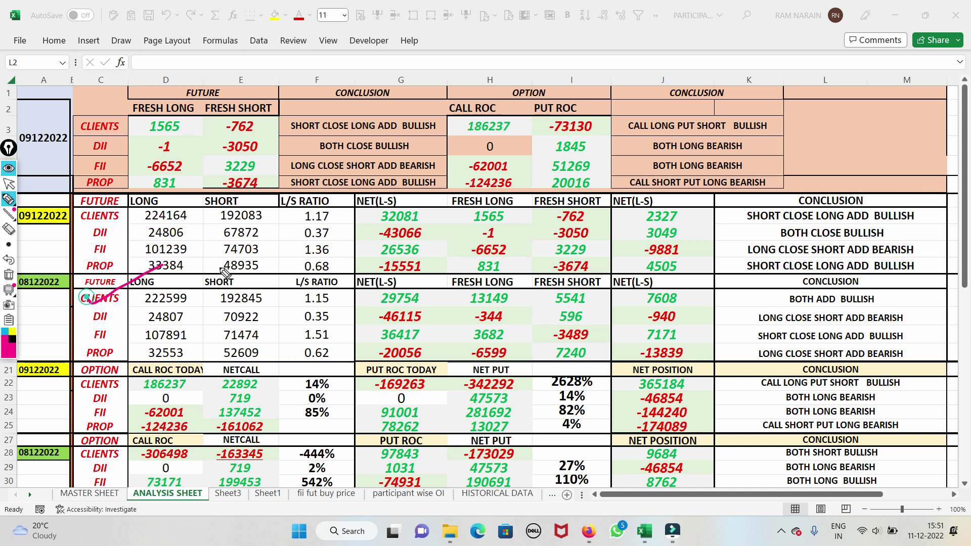
mouse_move(769, 302)
mouse_down()
mouse_move(869, 309)
mouse_move(834, 296)
mouse_move(762, 302)
mouse_move(815, 298)
mouse_move(864, 260)
mouse_up()
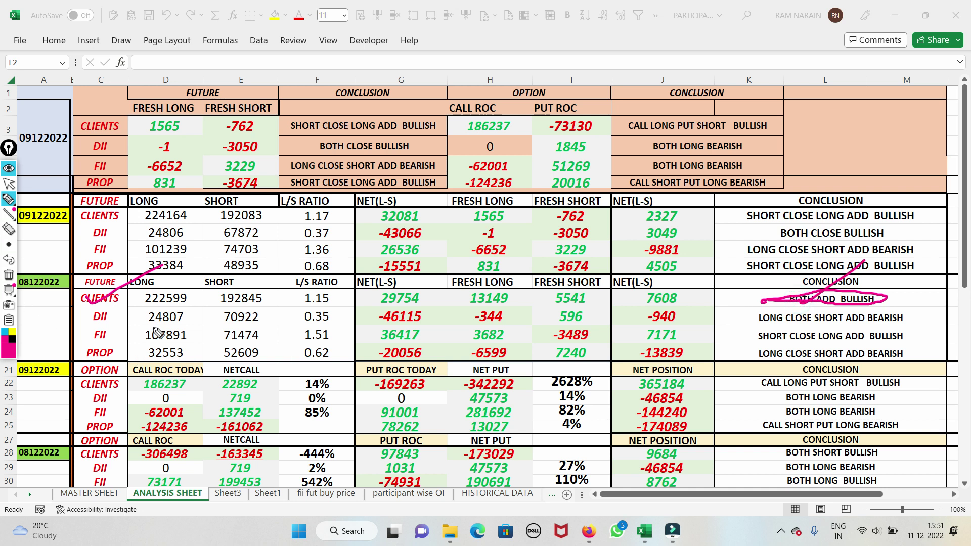
drag(749, 318, 829, 316)
drag(223, 299, 92, 336)
drag(730, 346, 864, 354)
drag(772, 343, 855, 344)
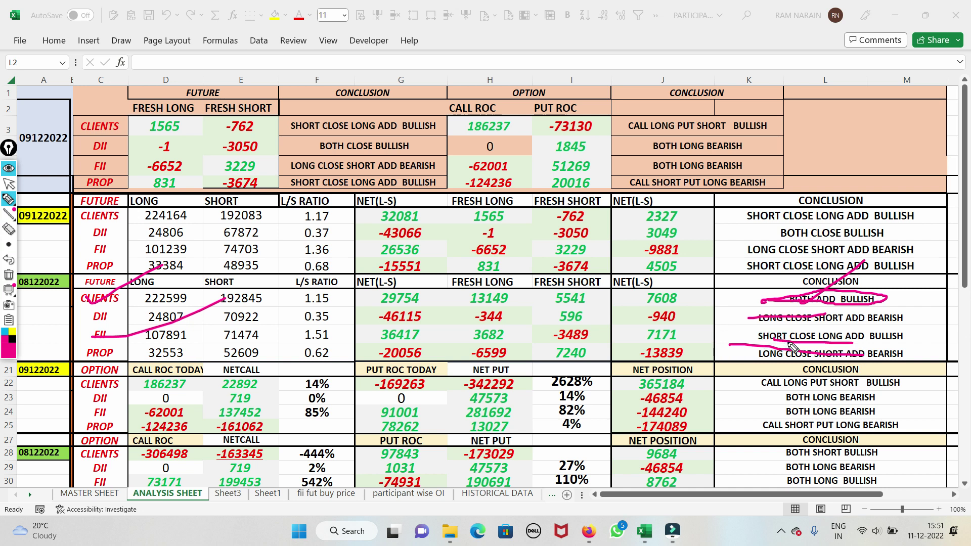
drag(792, 345, 890, 348)
- Tick the 09122022 option table's date, mark the CLIENTS option conclusion with its BULLISH verdict circled, and clear the marks
drag(27, 376, 80, 357)
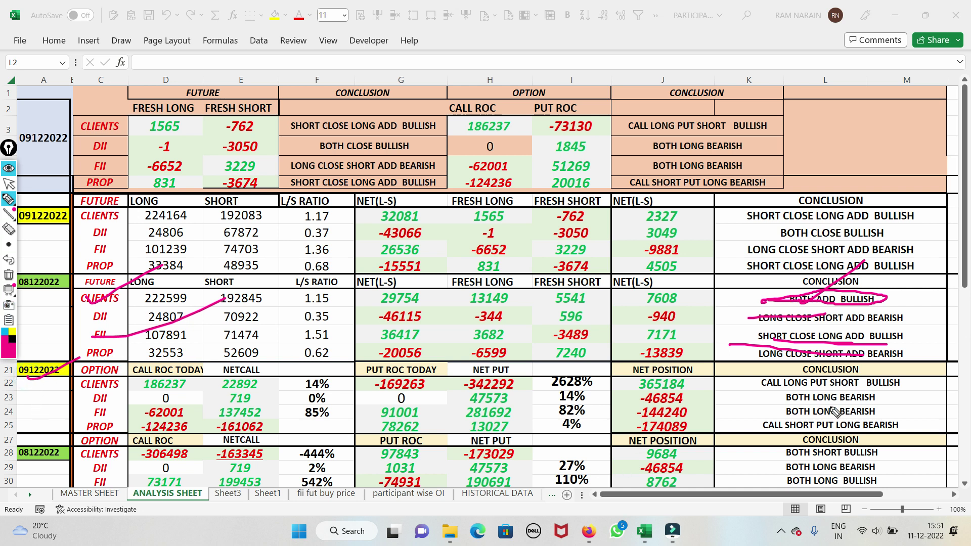
mouse_move(753, 384)
mouse_down()
mouse_move(789, 375)
mouse_move(842, 385)
mouse_move(910, 380)
mouse_move(862, 386)
mouse_up()
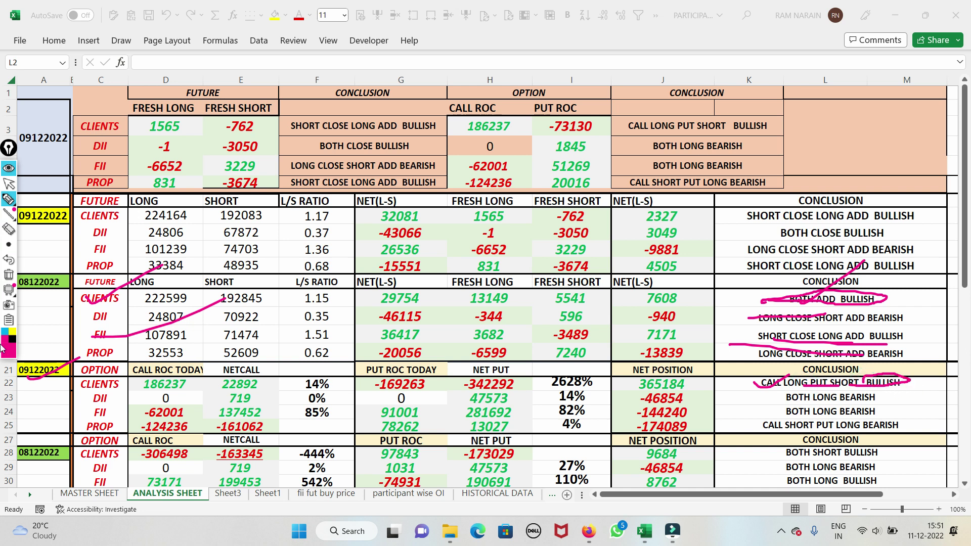
click(10, 277)
- Mark the DII, FII and PROP rows of the 09122022 option table with their conclusions, and clear the marks
drag(248, 401, 64, 401)
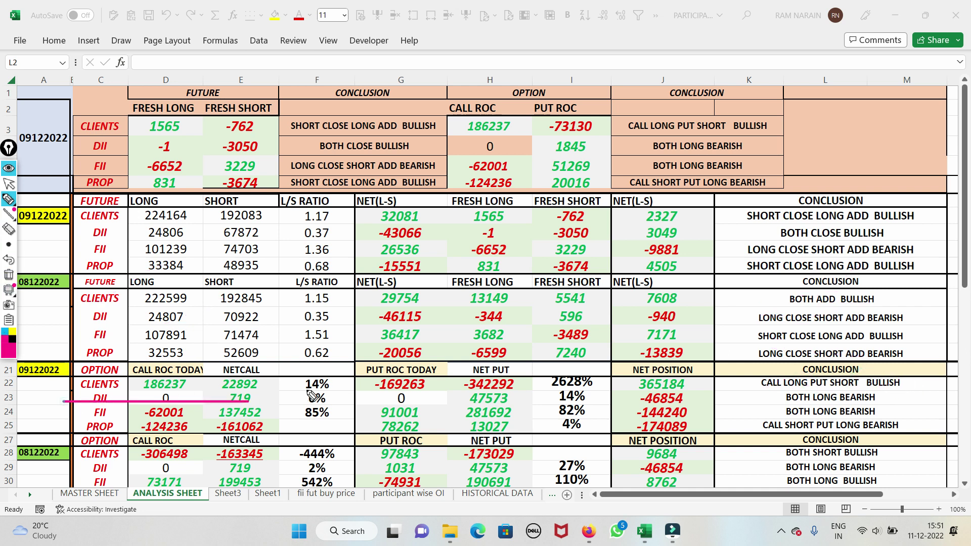
drag(768, 399, 875, 395)
drag(85, 409, 194, 399)
mouse_move(783, 416)
mouse_down()
mouse_move(774, 411)
mouse_move(868, 398)
mouse_move(895, 412)
mouse_move(863, 432)
mouse_move(842, 409)
mouse_up()
drag(71, 429, 134, 402)
mouse_move(741, 433)
mouse_down()
mouse_move(753, 440)
mouse_move(835, 412)
mouse_up()
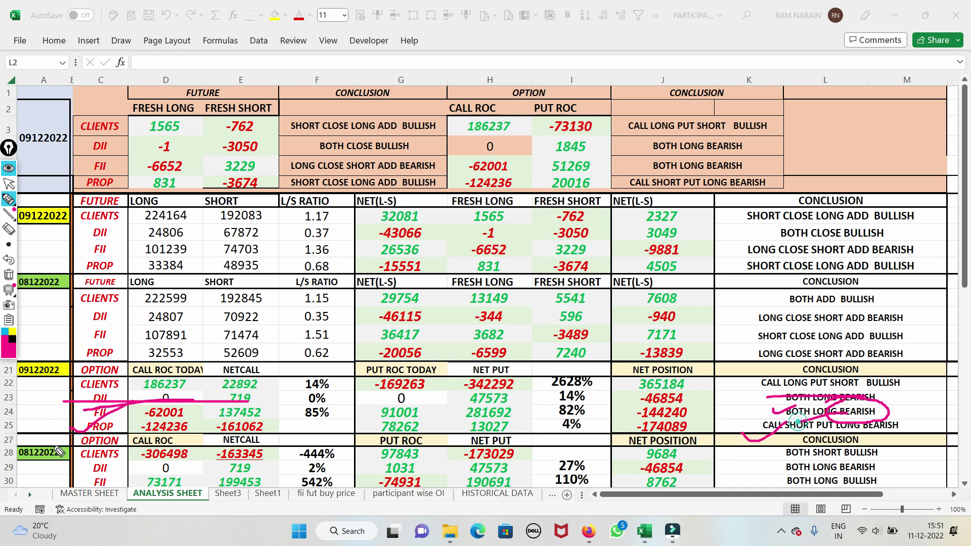
mouse_move(13, 296)
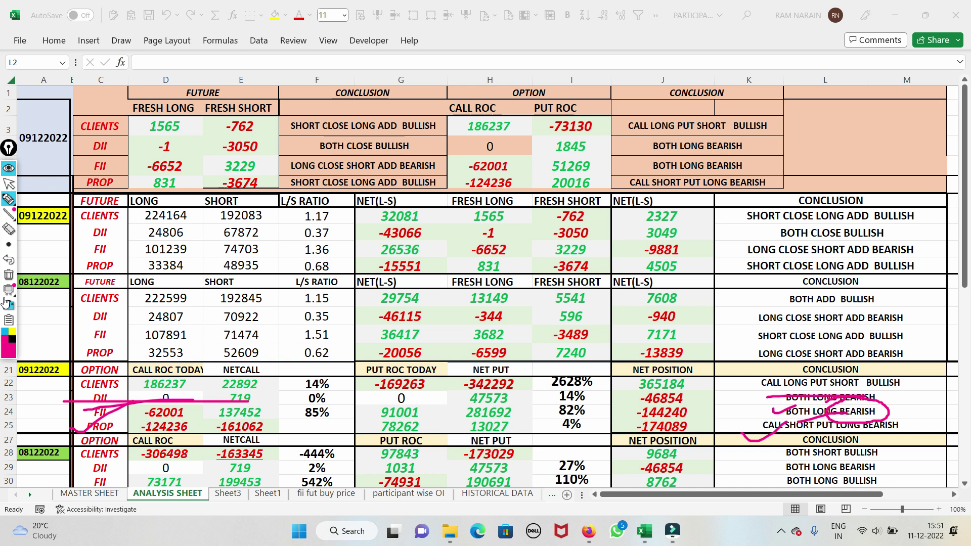
click(8, 275)
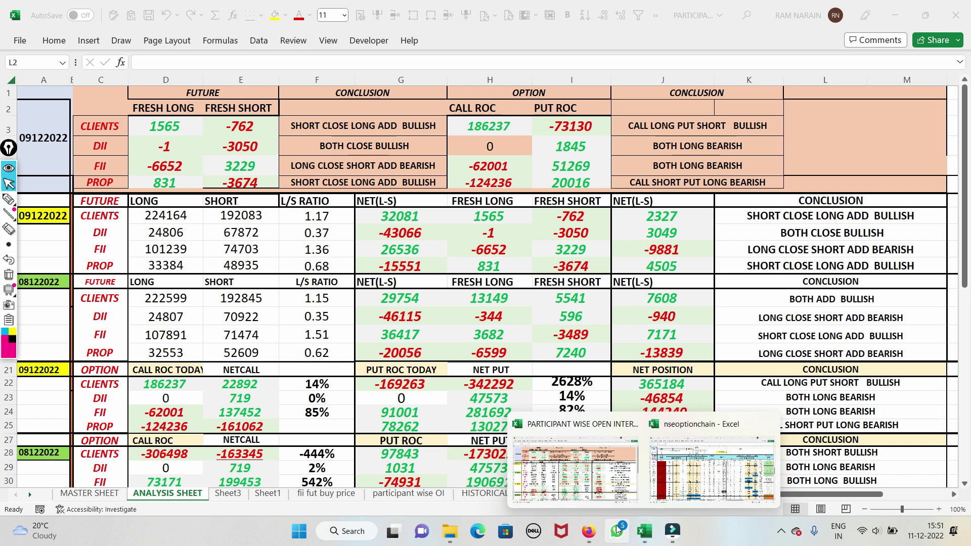
- Switch to the nseoptionchain workbook and bring the CUSTOM DATA strikes from 17850 to 19000 into view
click(678, 483)
scroll(155, 320, down, 2)
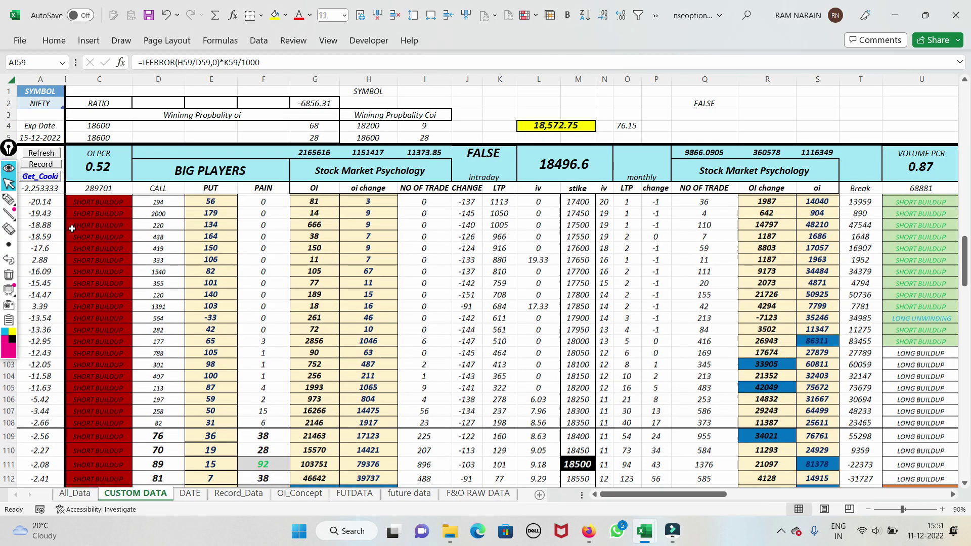
mouse_move(10, 199)
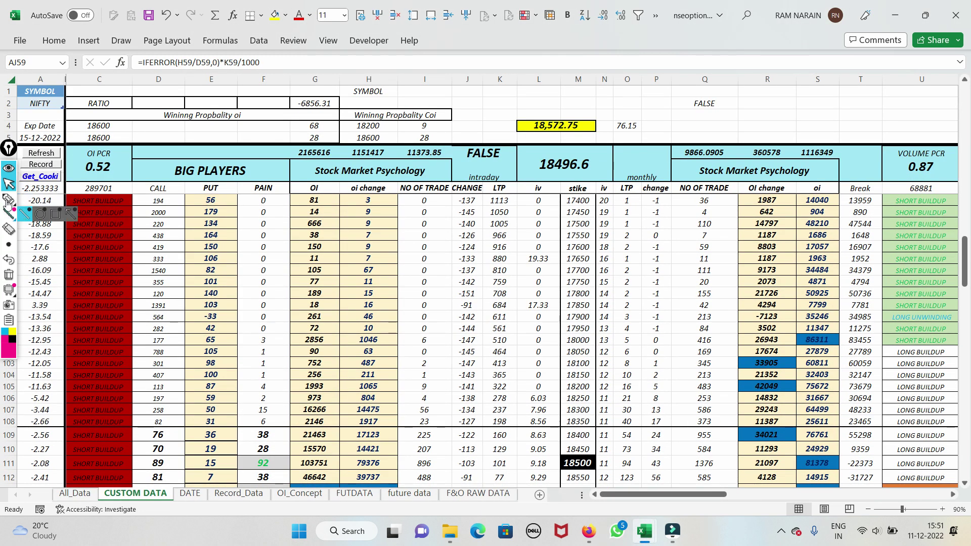
scroll(375, 338, down, 3)
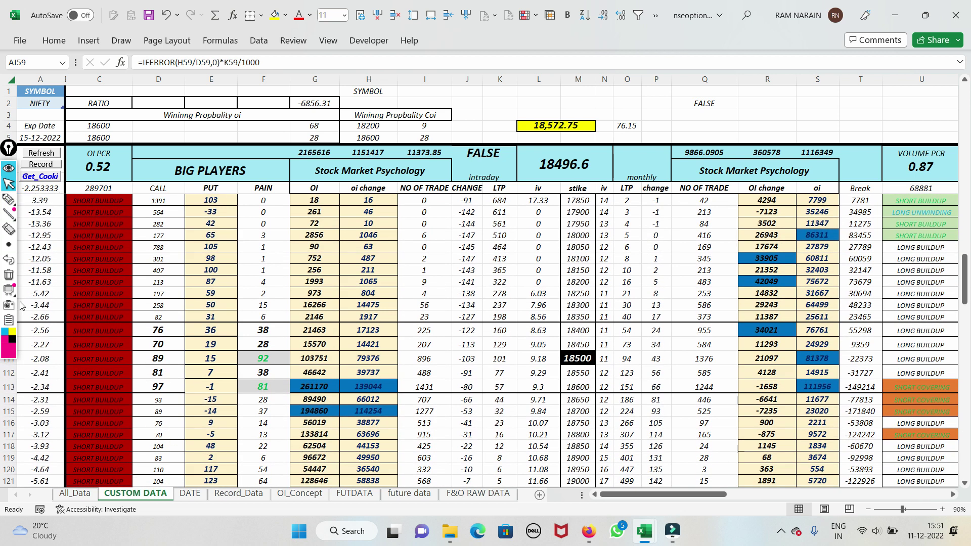
- Mark the 18600 strike with its call OI and OI change, clear the marks, and circle the 18500 call OI change
click(9, 200)
mouse_move(597, 387)
mouse_down()
mouse_move(557, 386)
mouse_move(609, 380)
mouse_move(582, 379)
mouse_up()
mouse_move(353, 387)
mouse_down()
mouse_move(374, 377)
mouse_move(397, 393)
mouse_move(354, 396)
mouse_move(423, 358)
mouse_up()
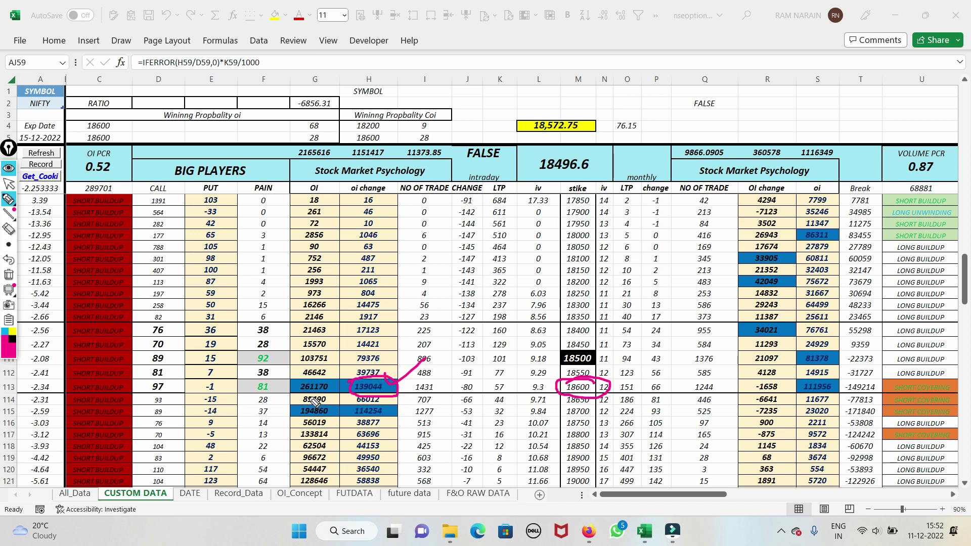
drag(288, 394, 323, 384)
click(9, 275)
mouse_move(347, 353)
mouse_down()
mouse_move(369, 349)
mouse_move(386, 360)
mouse_move(331, 363)
mouse_up()
- Stop drawing, connect to the nseindia.com web content with anonymous access, and run the confirmed cookie refresh
click(9, 184)
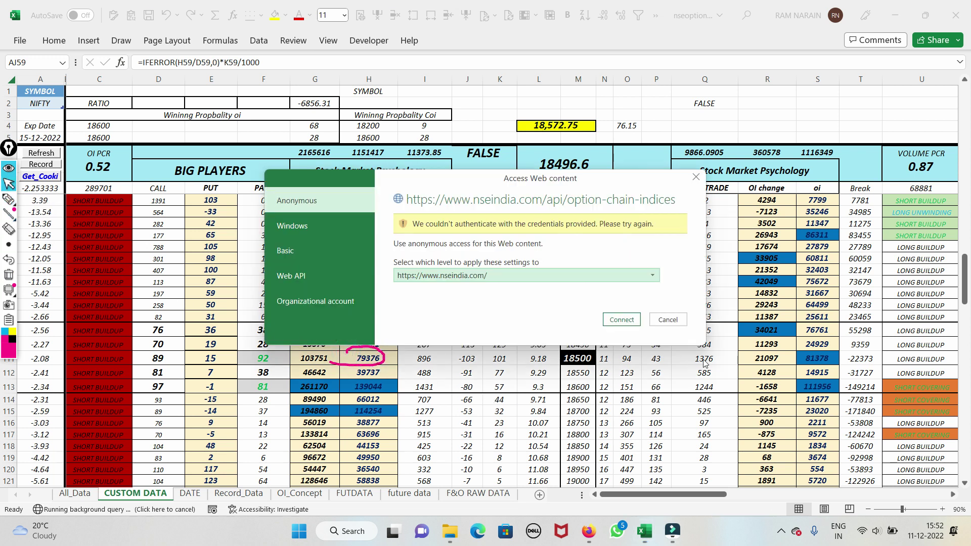
click(625, 320)
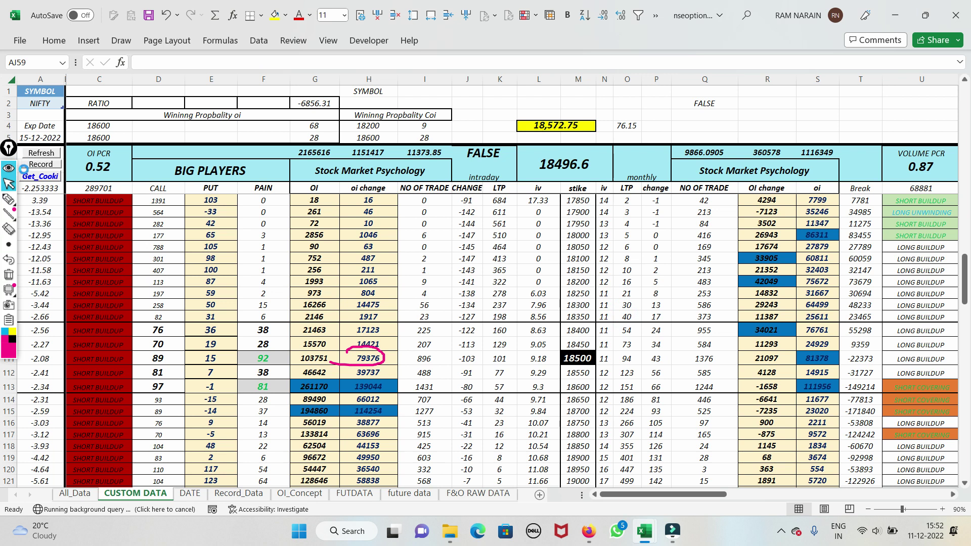
click(40, 176)
click(486, 307)
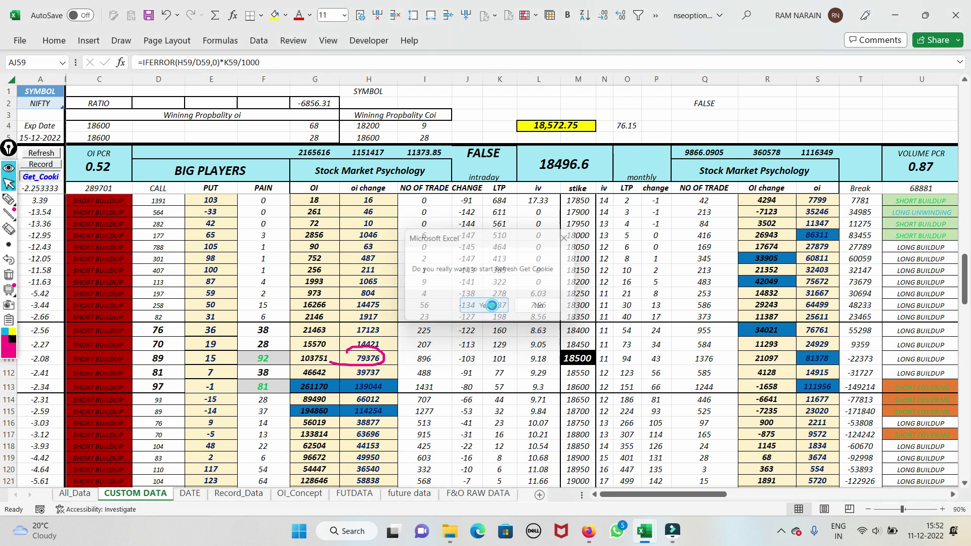
mouse_move(3, 295)
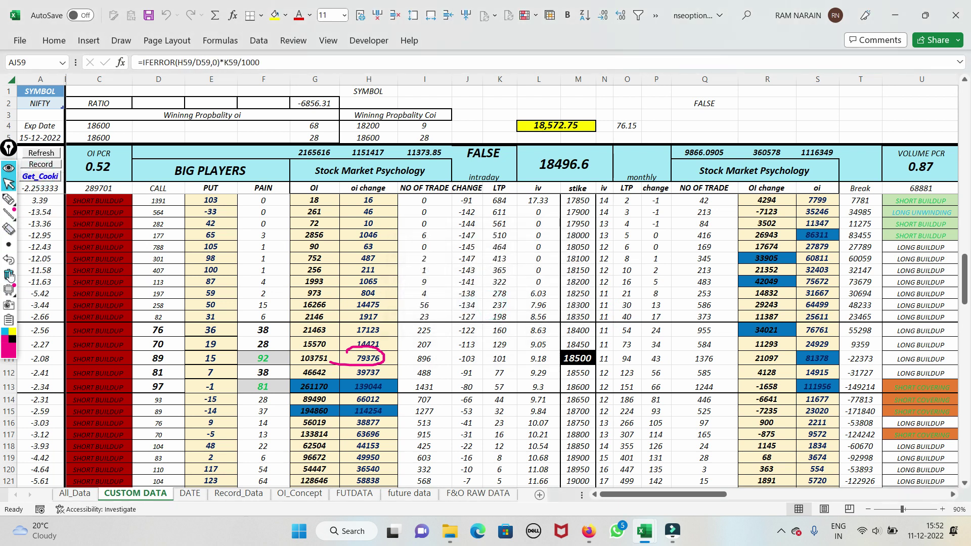
click(83, 248)
key(ctrl+shift+h)
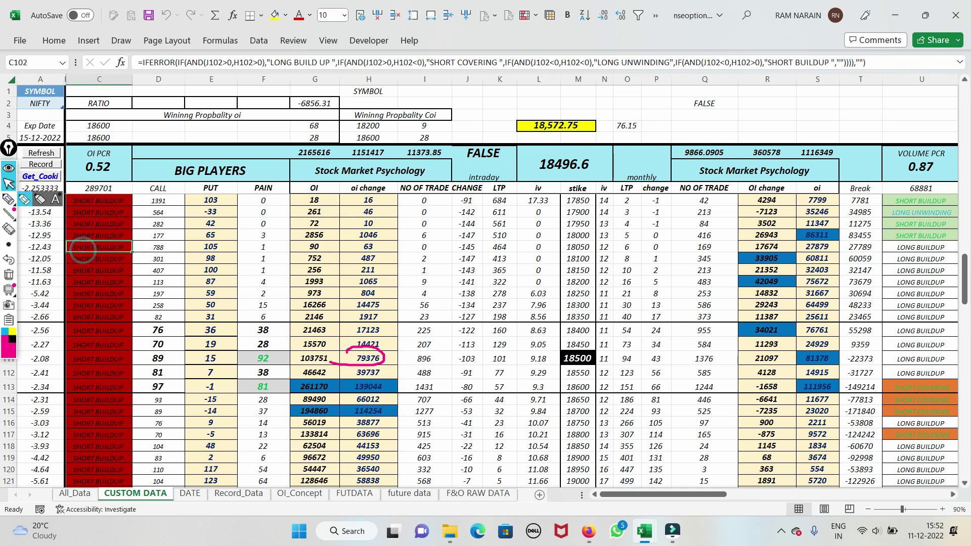
click(400, 254)
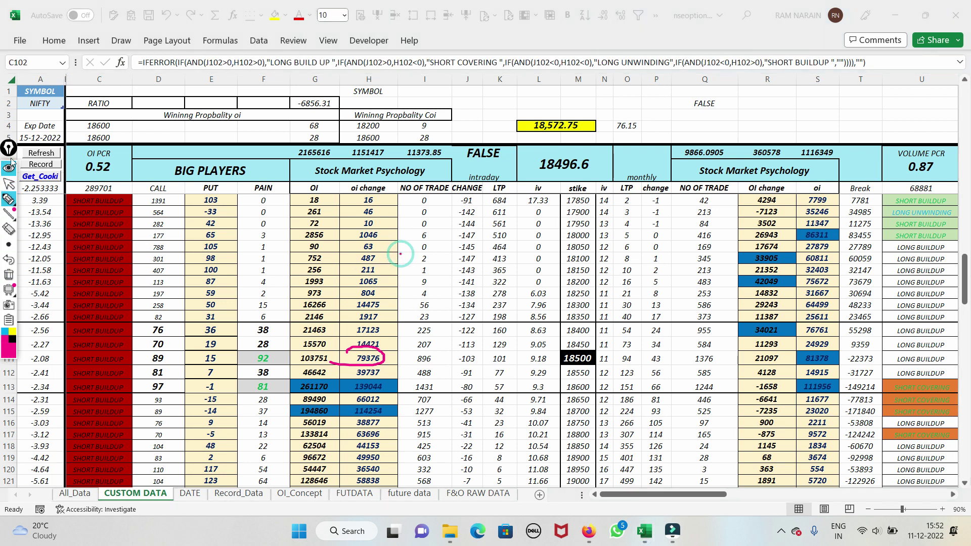
click(8, 183)
click(245, 213)
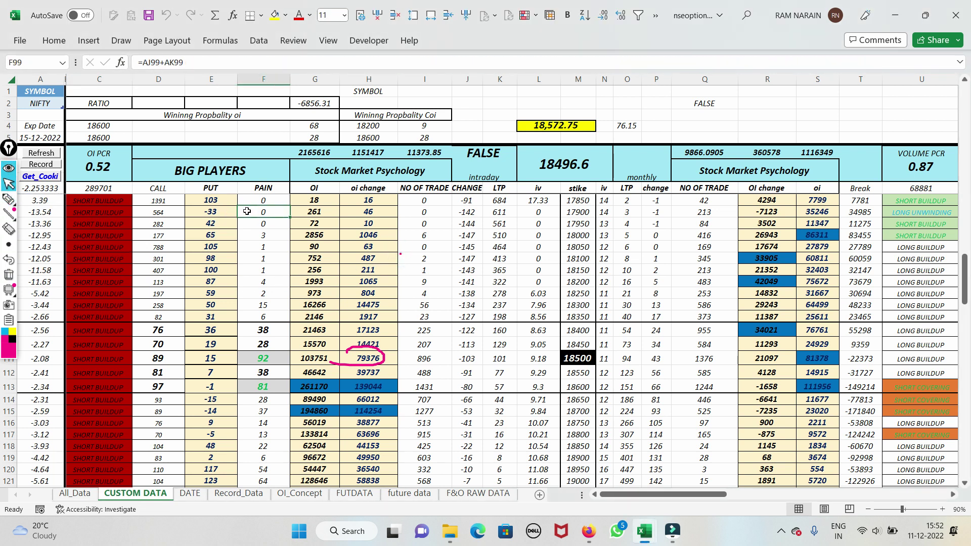
- Circle the call OI change figures of the 18500, 18600 and 18700 strikes with the pen
click(9, 201)
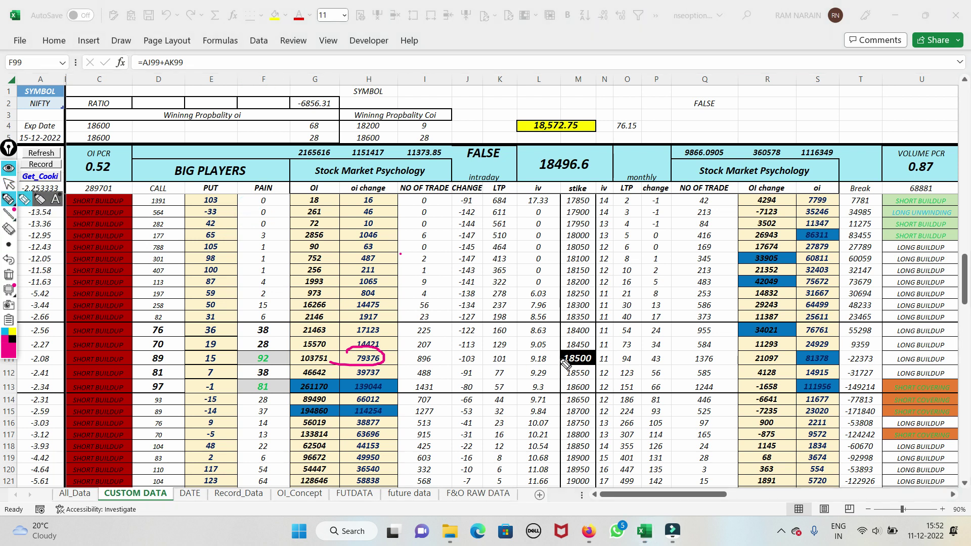
mouse_move(352, 353)
mouse_down()
mouse_move(339, 354)
mouse_move(354, 350)
mouse_up()
mouse_move(396, 370)
mouse_down()
mouse_move(374, 375)
mouse_move(397, 385)
mouse_move(354, 417)
mouse_move(263, 412)
mouse_up()
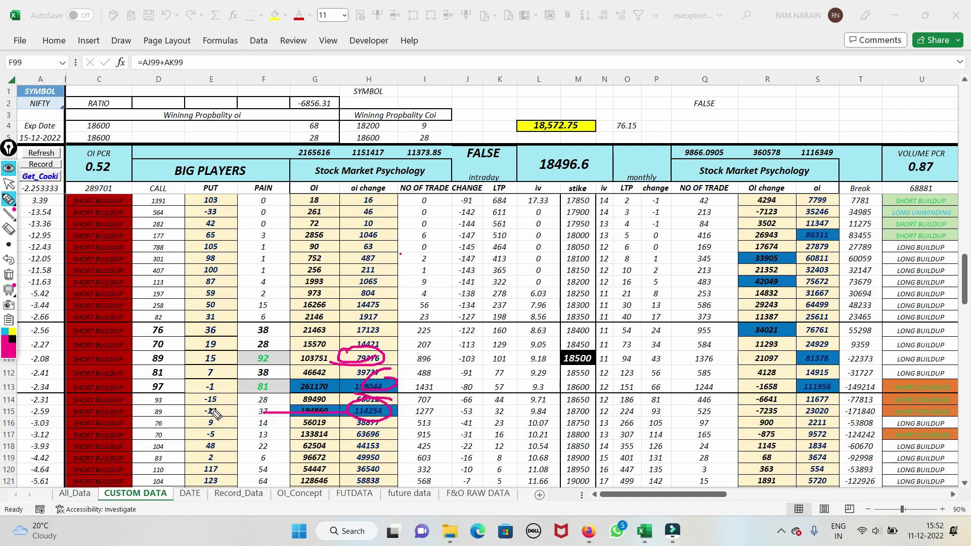
- Tick the BIG PLAYERS call figures for strikes 18400 to 18500, mark the BIG PLAYERS and column headings, and clear the marks
mouse_move(150, 333)
mouse_down()
mouse_move(174, 316)
mouse_move(154, 346)
mouse_move(184, 325)
mouse_up()
mouse_move(147, 358)
mouse_down()
mouse_move(180, 348)
mouse_move(148, 361)
mouse_up()
mouse_move(263, 157)
mouse_down()
mouse_move(182, 157)
mouse_move(155, 175)
mouse_move(252, 179)
mouse_move(277, 165)
mouse_up()
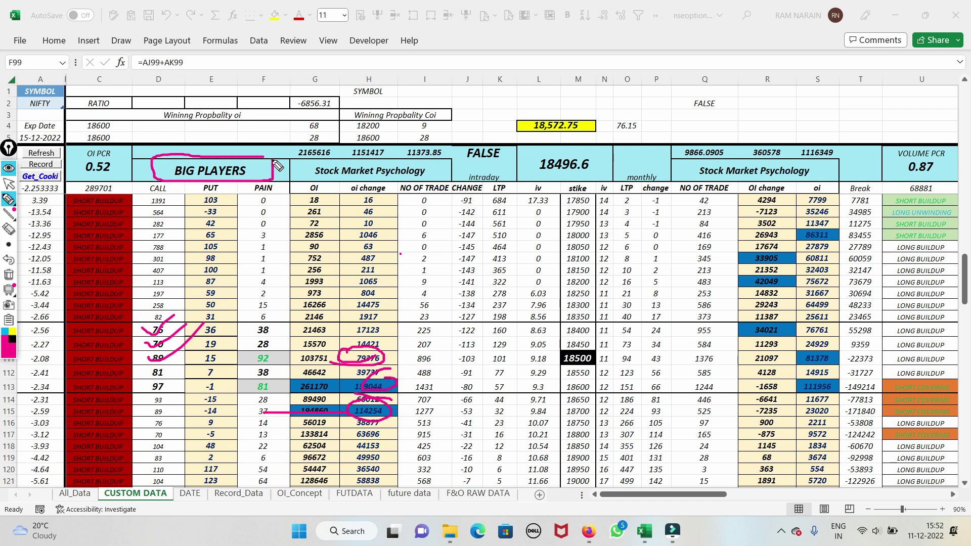
mouse_move(147, 191)
mouse_down()
mouse_move(175, 173)
mouse_move(192, 194)
mouse_move(207, 183)
mouse_up()
click(8, 292)
click(8, 275)
- Mark the BIG PLAYERS call figures for strikes 18400 to 18600 and the put figures for 18400 to 18700, and clear the marks
drag(159, 330, 210, 311)
drag(534, 332, 602, 329)
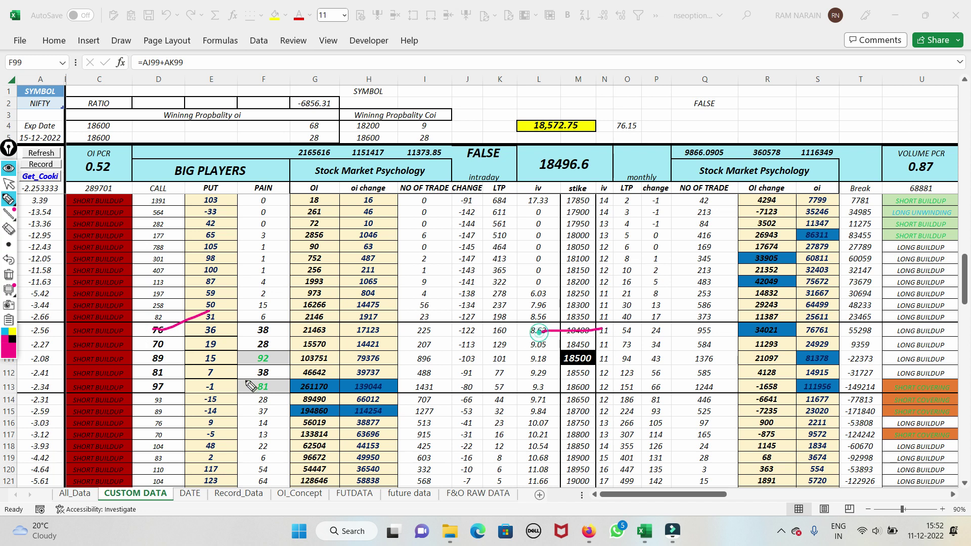
mouse_move(140, 346)
mouse_down()
mouse_move(185, 344)
mouse_move(193, 354)
mouse_up()
drag(133, 373, 225, 384)
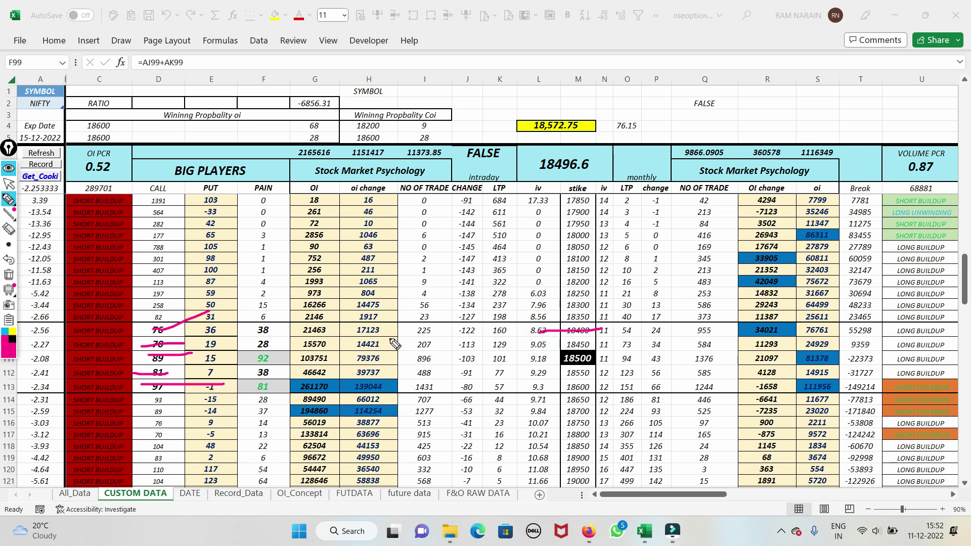
mouse_move(200, 335)
mouse_down()
mouse_move(212, 323)
mouse_move(233, 345)
mouse_move(203, 354)
mouse_move(222, 370)
mouse_up()
mouse_move(201, 392)
mouse_down()
mouse_move(231, 391)
mouse_move(235, 413)
mouse_up()
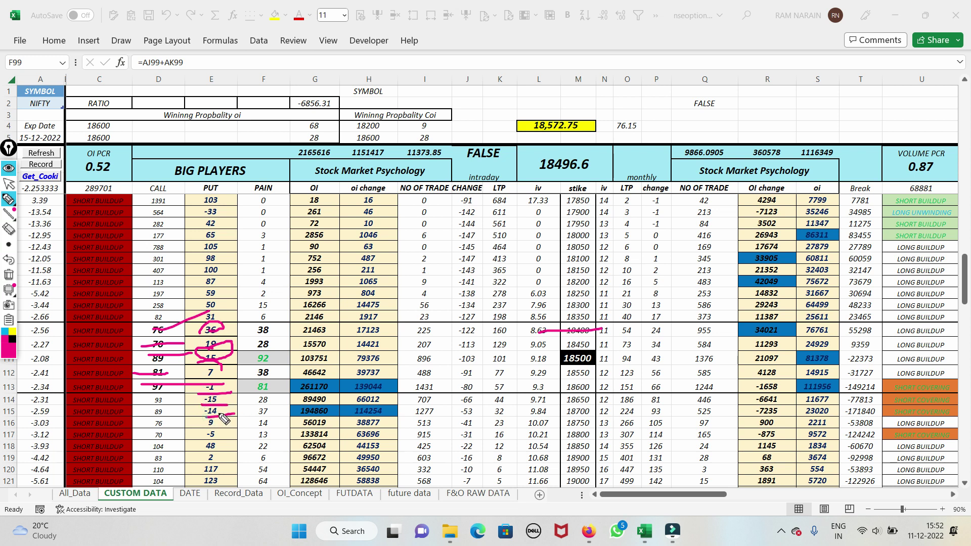
click(9, 275)
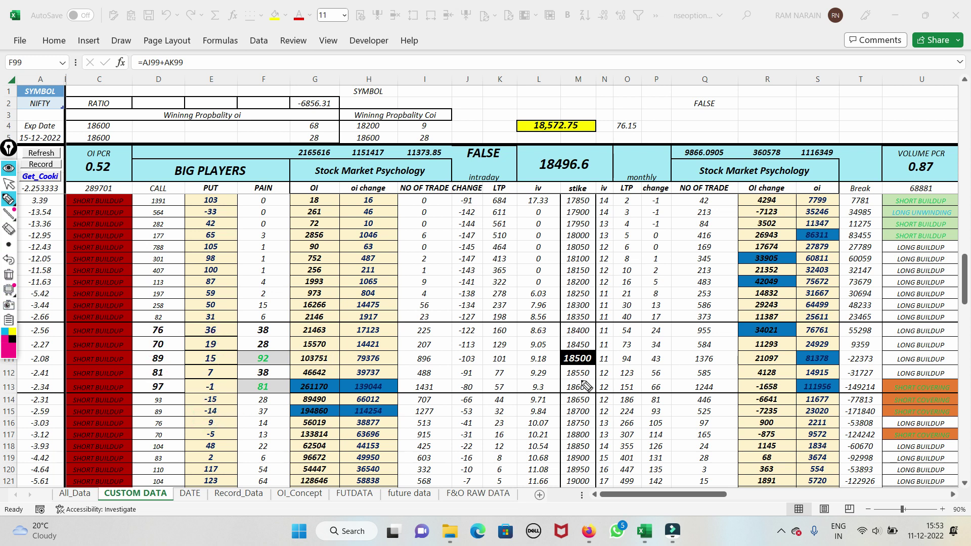
- Circle the 18500 strike and draw lines across the put side from the 18500, 18100, 18200 and 18400 strikes
mouse_move(555, 358)
mouse_down()
mouse_move(576, 348)
mouse_move(613, 363)
mouse_move(572, 375)
mouse_move(561, 371)
mouse_move(753, 357)
mouse_up()
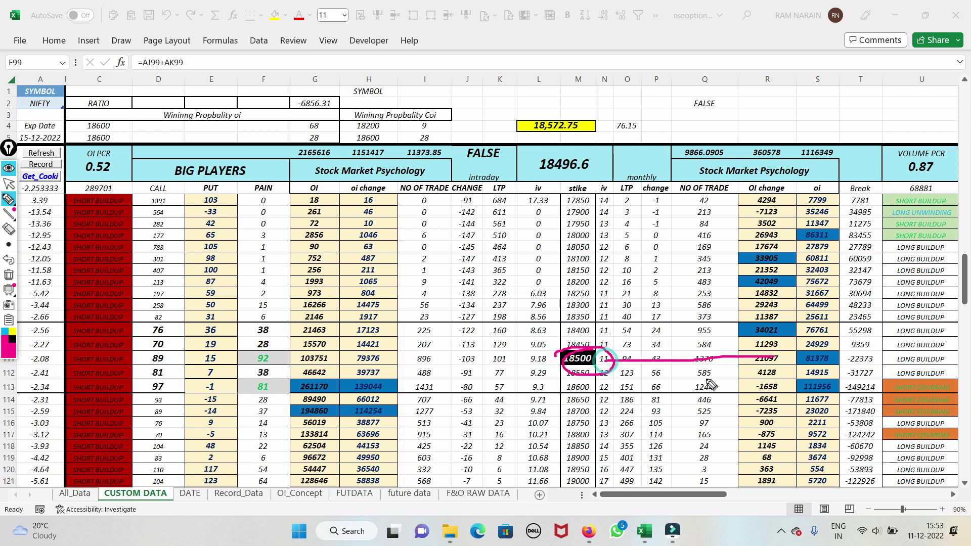
drag(563, 270, 761, 272)
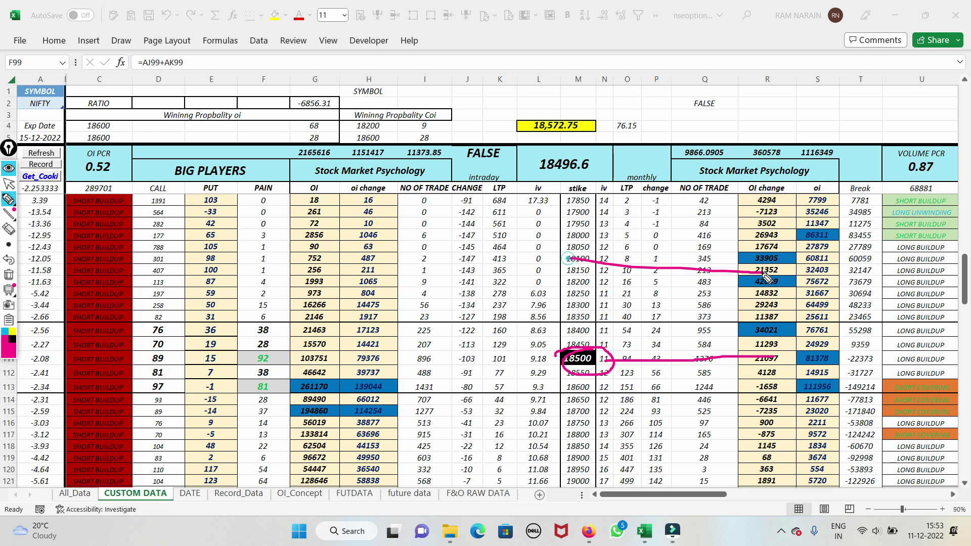
drag(562, 282, 710, 283)
drag(556, 331, 705, 332)
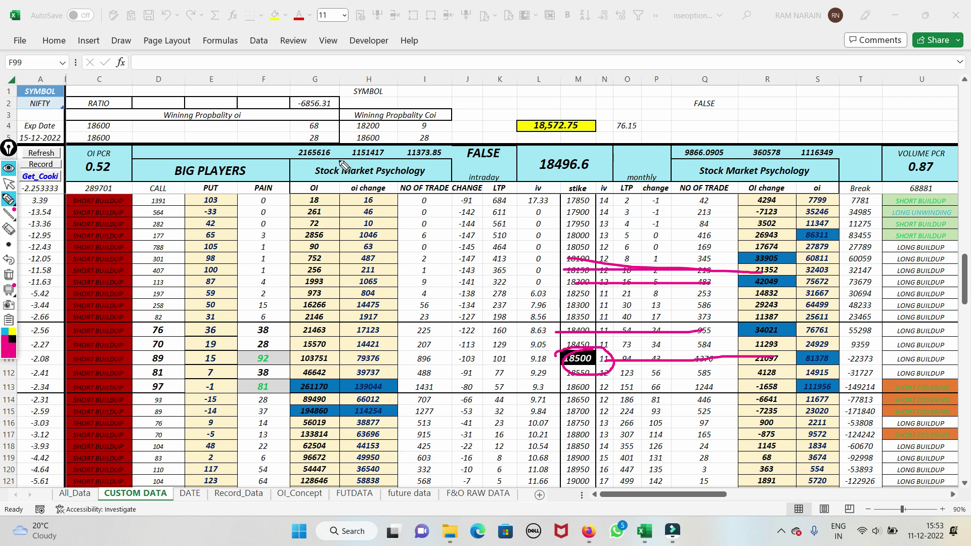
- Mark the call OI and OI change totals and the 18500 call OI change, clear all marks, and reselect the pen
mouse_move(298, 162)
mouse_down()
mouse_move(340, 152)
mouse_move(322, 142)
mouse_move(356, 151)
mouse_move(412, 122)
mouse_up()
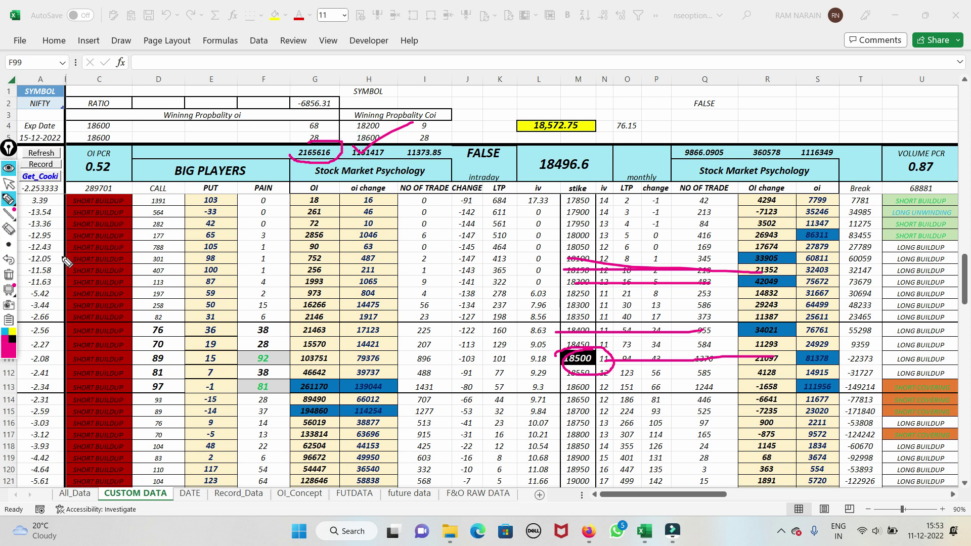
click(9, 274)
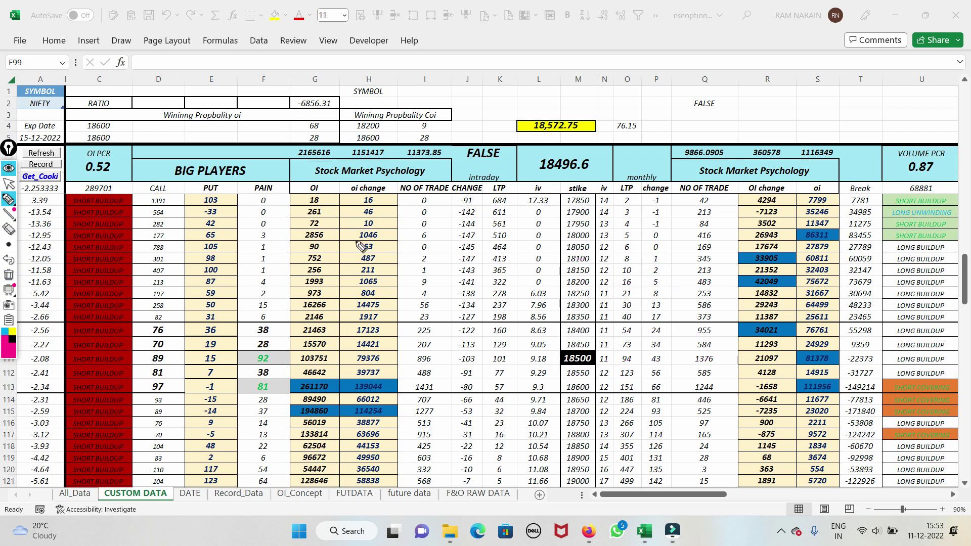
mouse_move(352, 351)
mouse_down()
mouse_move(406, 353)
mouse_move(406, 412)
mouse_move(363, 426)
mouse_move(347, 377)
mouse_move(407, 353)
mouse_up()
click(9, 274)
click(9, 199)
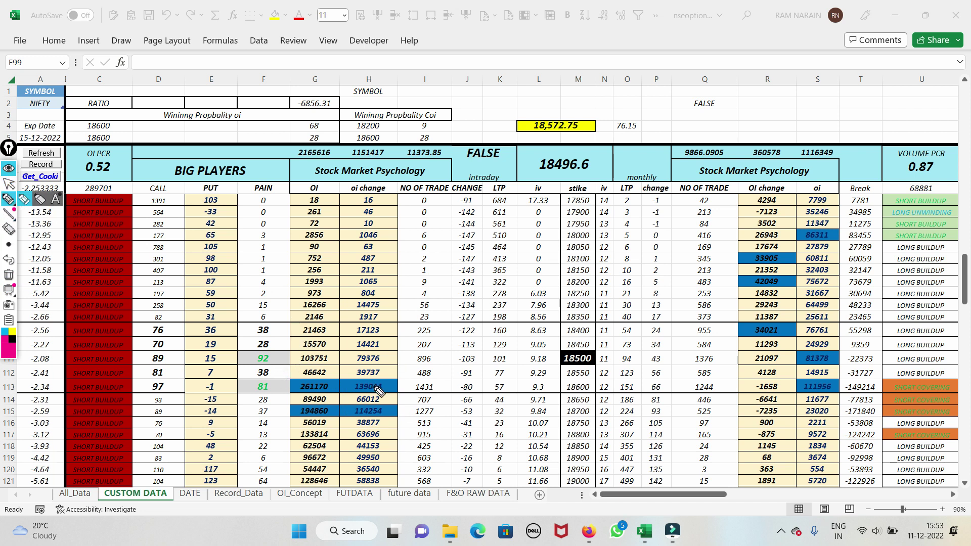
- Circle the PAIN figures for strikes 18600 and 18500, mark the 18500 strike and its call row, and clear the marks
mouse_move(255, 387)
mouse_down()
mouse_move(288, 389)
mouse_move(255, 372)
mouse_move(278, 375)
mouse_up()
drag(581, 355, 576, 375)
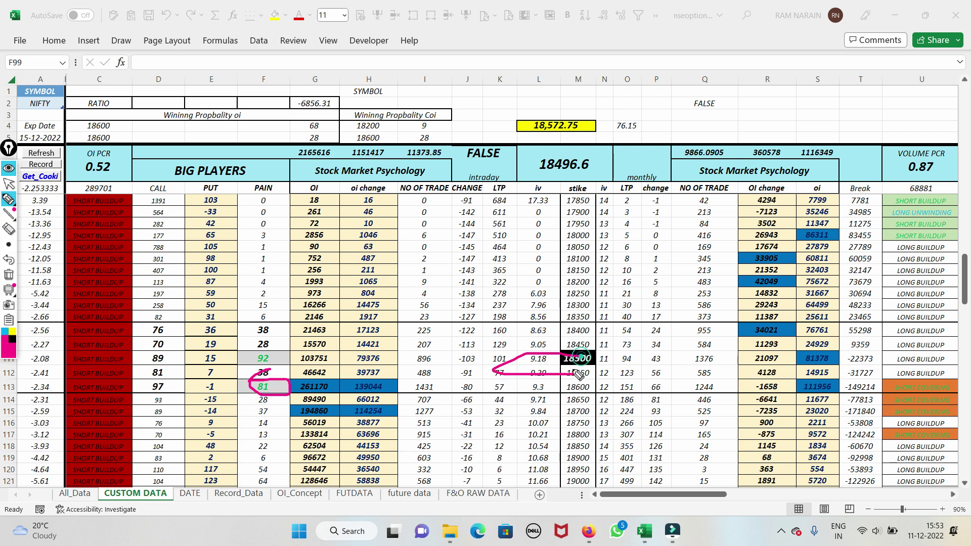
drag(217, 364, 379, 361)
mouse_move(246, 352)
mouse_down()
mouse_move(302, 367)
mouse_move(242, 360)
mouse_move(286, 354)
mouse_up()
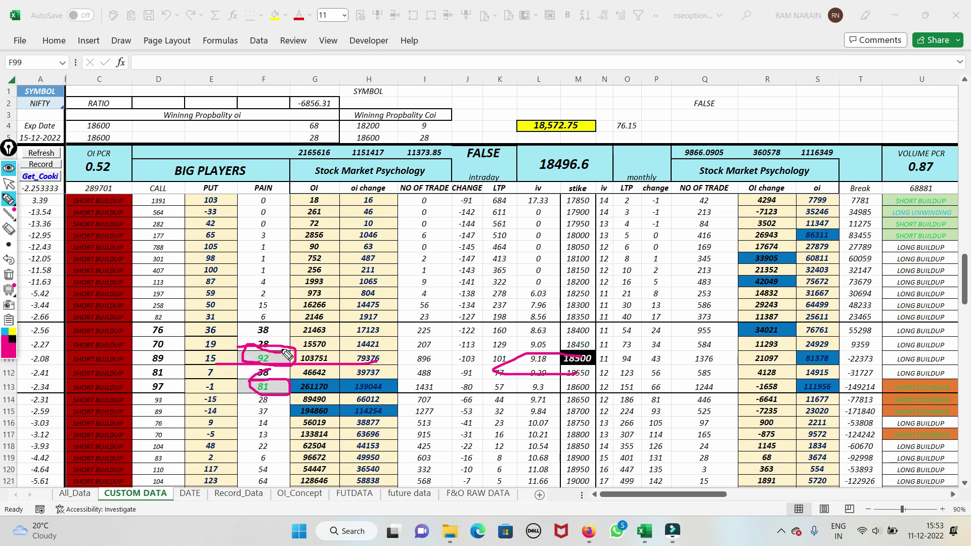
click(8, 275)
- Mark the 18500 PAIN figure, underline nearby BIG PLAYERS call figures, clear, loop the column A figures for 18450 to 18600, and clear again
mouse_move(247, 358)
mouse_down()
mouse_move(279, 371)
mouse_move(222, 362)
mouse_up()
mouse_move(102, 338)
mouse_down()
mouse_move(163, 340)
mouse_move(191, 368)
mouse_up()
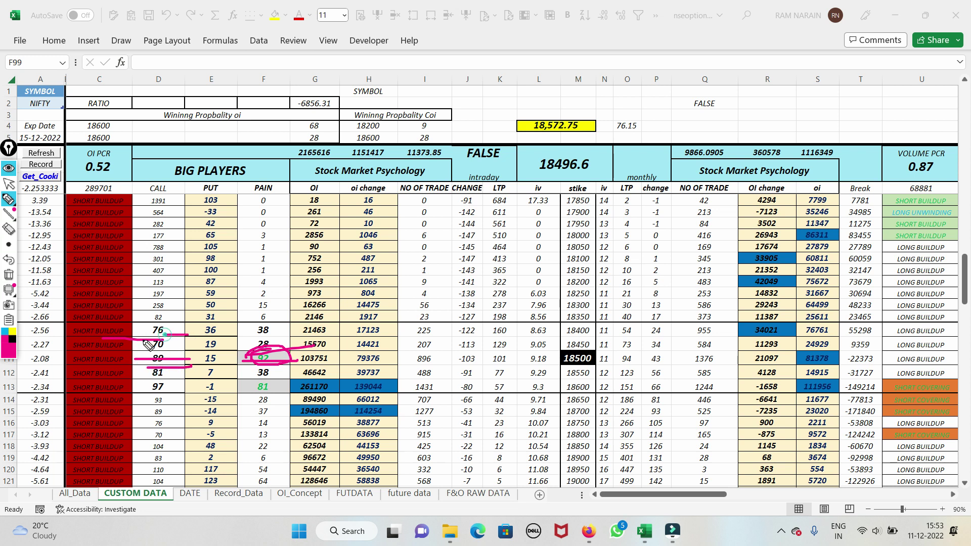
click(9, 274)
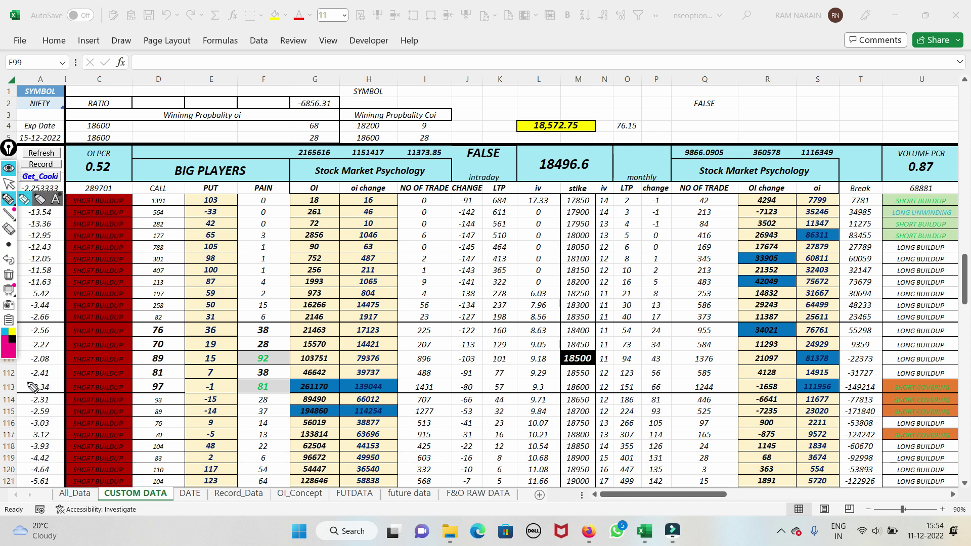
mouse_move(50, 377)
mouse_down()
mouse_move(46, 392)
mouse_move(30, 354)
mouse_move(76, 349)
mouse_move(51, 337)
mouse_up()
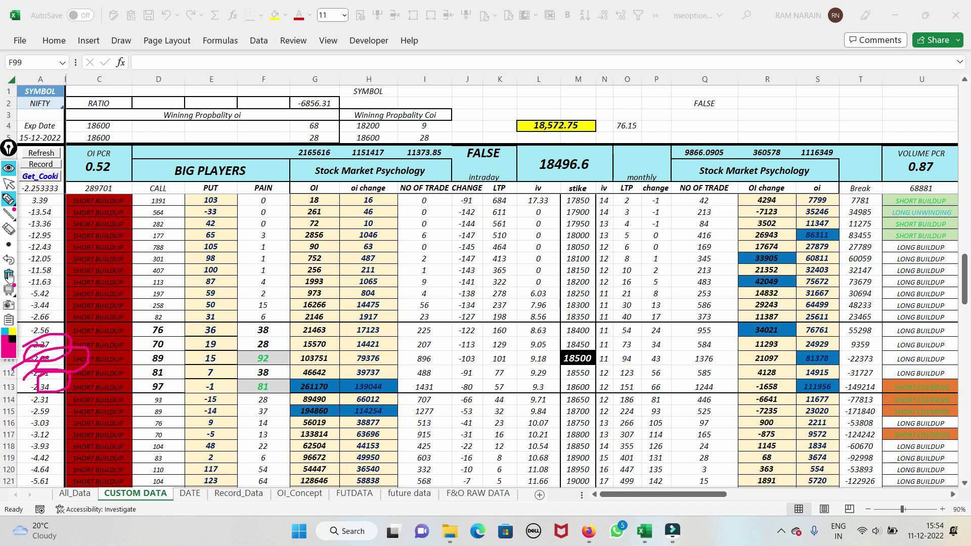
click(9, 275)
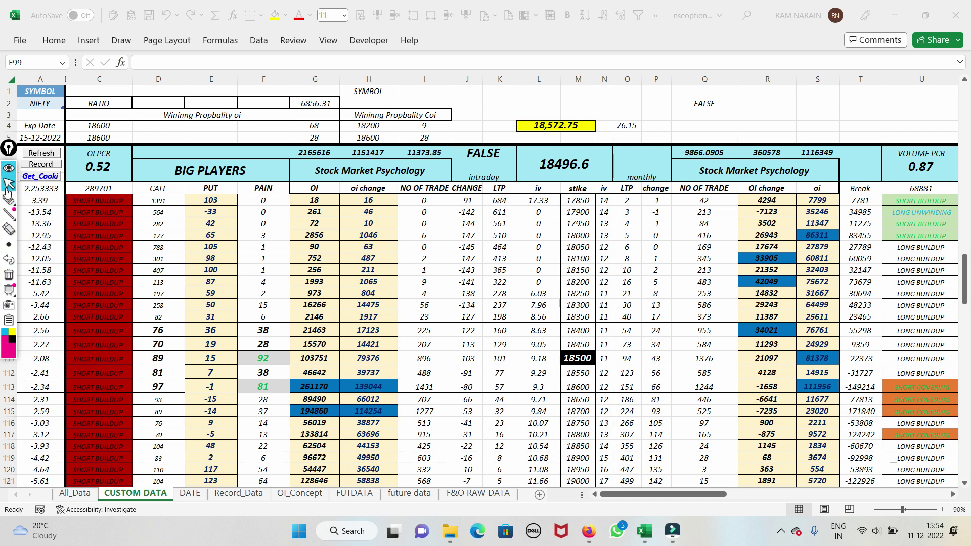
- Leave pen mode and run the sheet's Get_Cooki macro
mouse_move(8, 200)
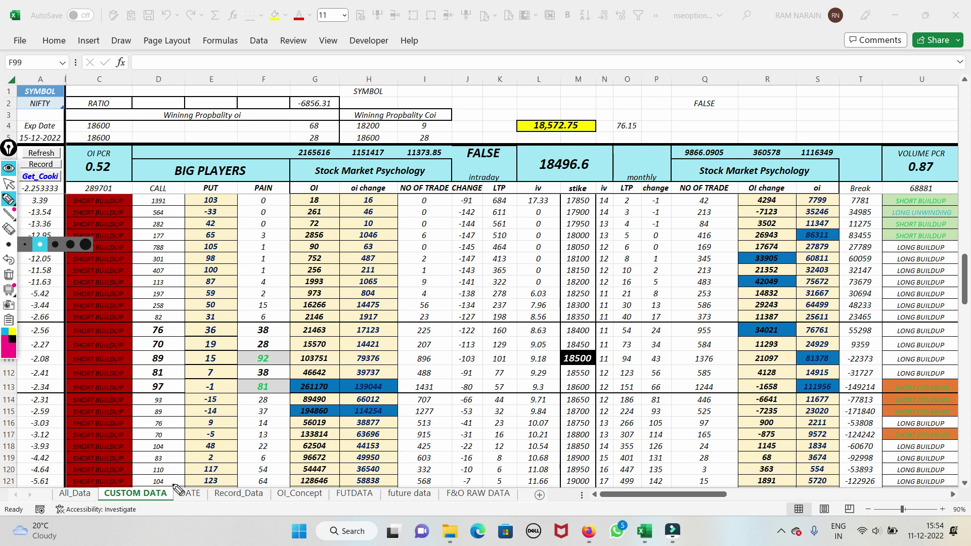
click(9, 185)
click(44, 177)
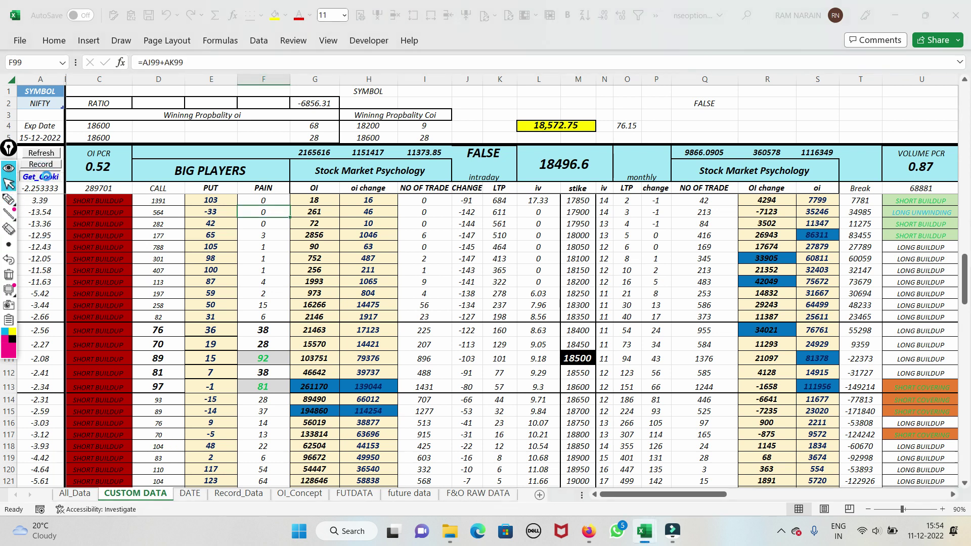
click(484, 306)
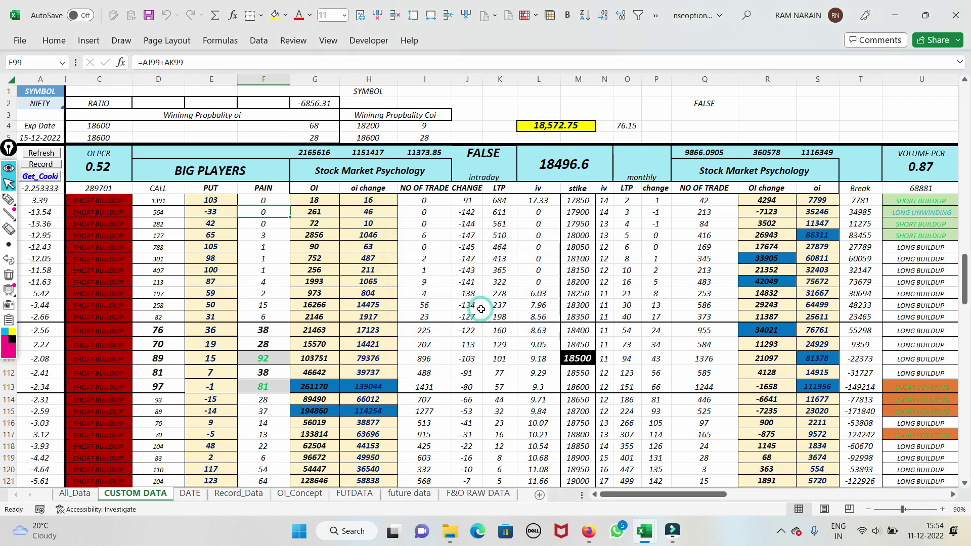
- Change the option chain symbol to BANKNIFTY and refresh the data
click(43, 101)
click(70, 103)
click(49, 120)
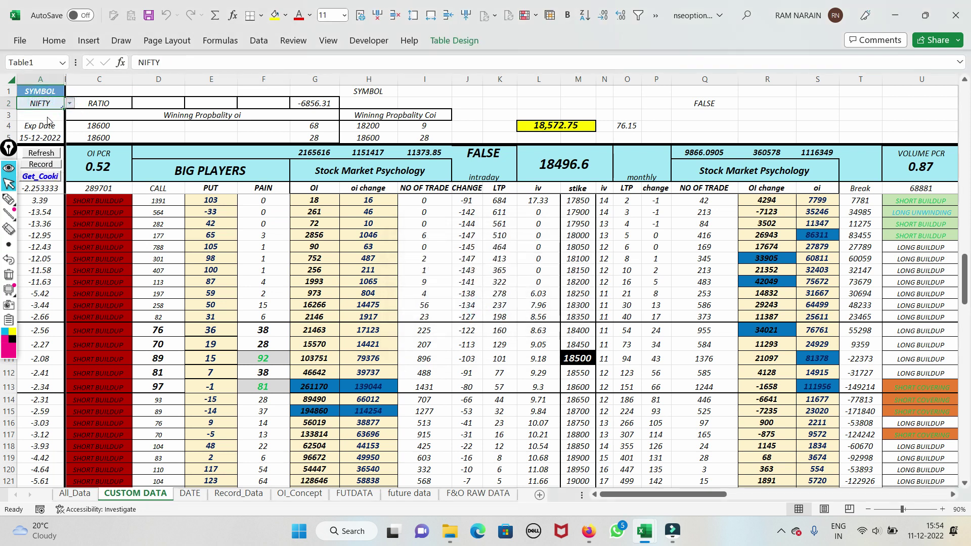
click(42, 152)
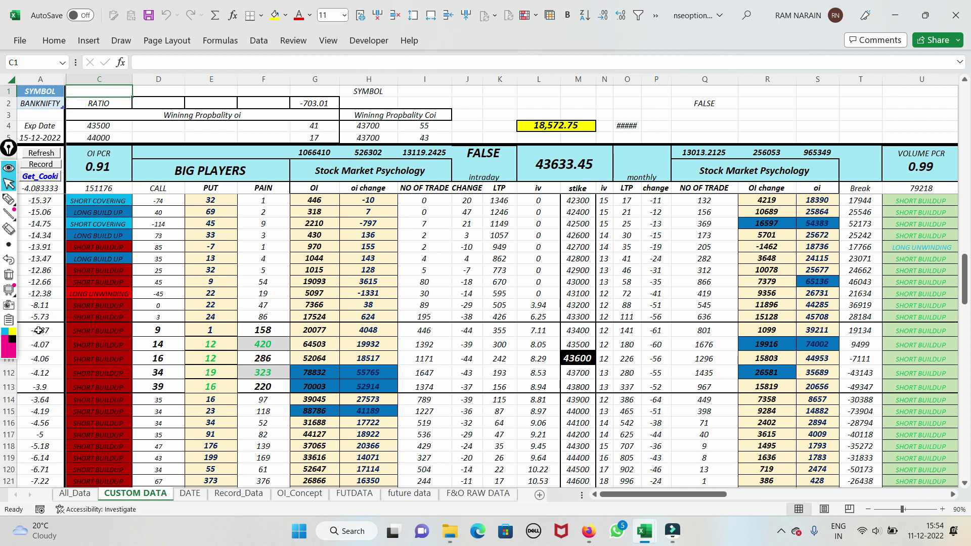
- With the pen, circle the 43600 strike, mark strikes 43700 and 43800 and call OI figures for 43700 to 44000, and clear
click(7, 203)
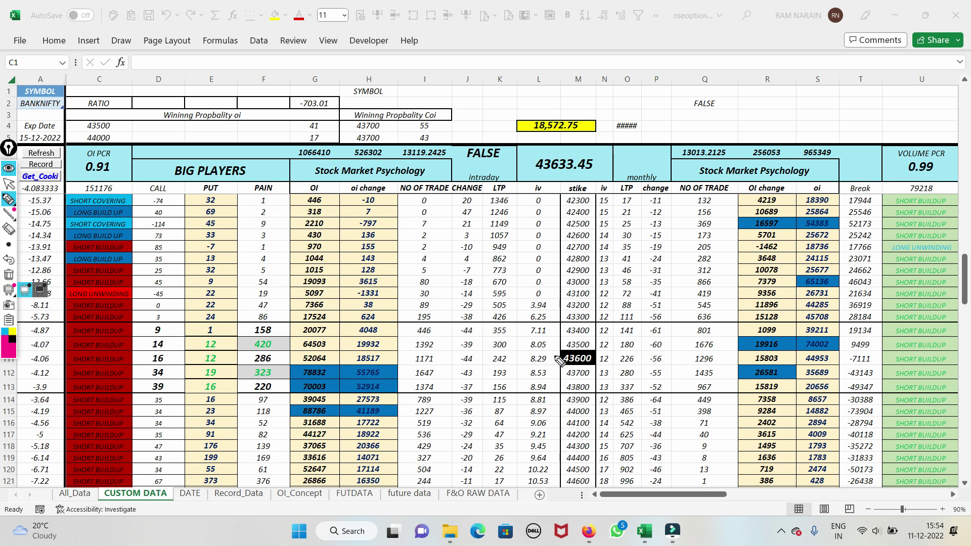
mouse_move(553, 353)
mouse_down()
mouse_move(601, 355)
mouse_move(585, 377)
mouse_up()
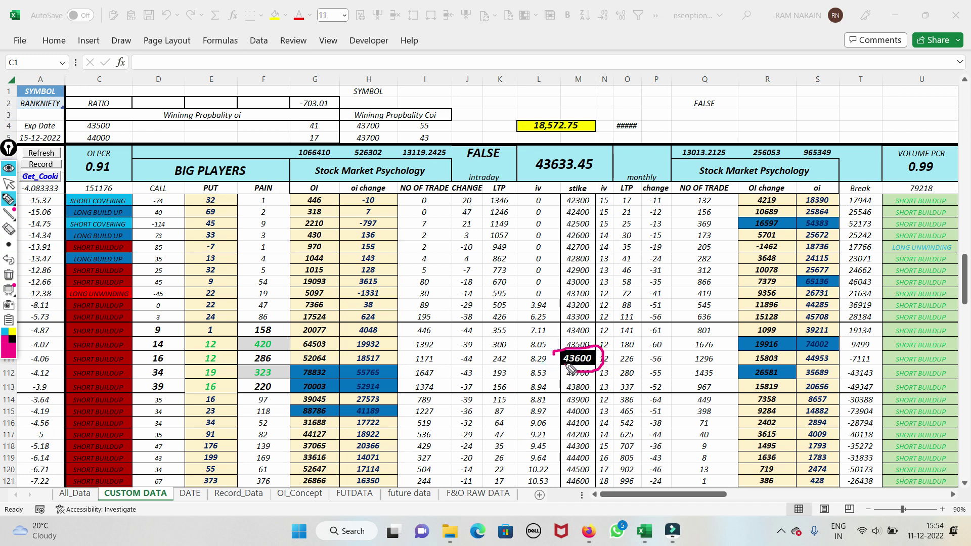
drag(515, 372, 599, 371)
drag(531, 389, 591, 385)
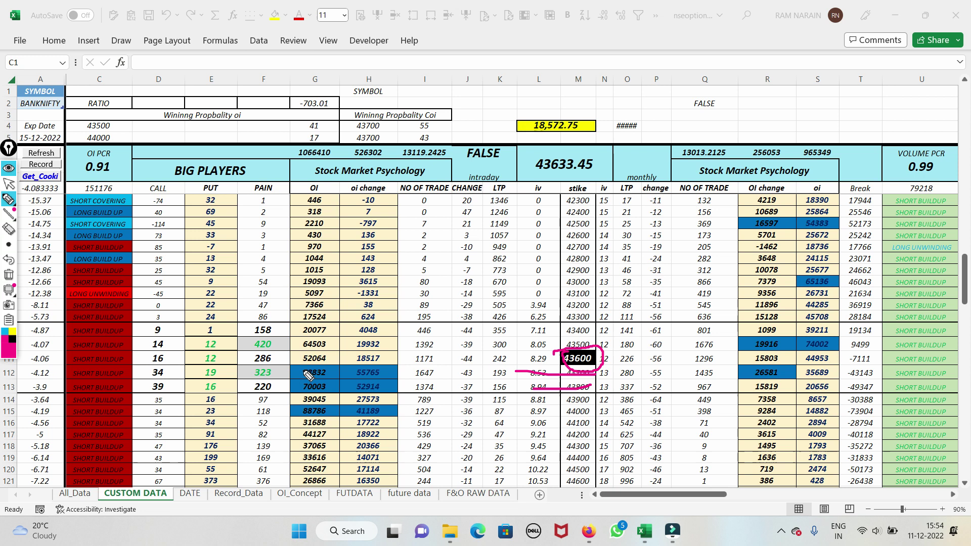
mouse_move(302, 370)
mouse_down()
mouse_move(352, 346)
mouse_move(358, 376)
mouse_move(403, 350)
mouse_up()
mouse_move(357, 385)
mouse_down()
mouse_move(402, 372)
mouse_move(353, 381)
mouse_up()
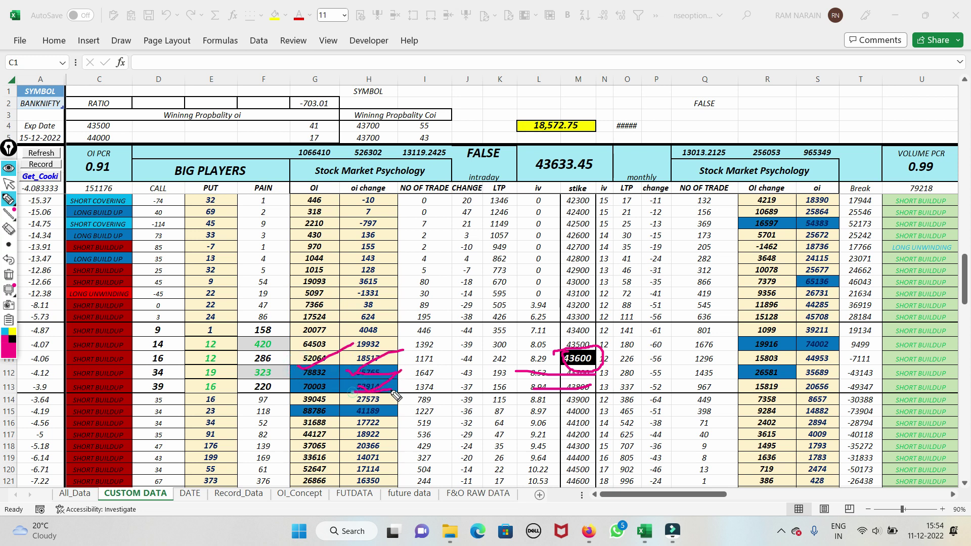
drag(350, 414, 403, 413)
click(8, 275)
- Circle the BIG PLAYERS call figures for strikes 43500 to 43800, tick the NO OF TRADE heading, mark the call OI changes, and clear
mouse_move(174, 344)
mouse_down()
mouse_move(143, 336)
mouse_move(175, 352)
mouse_move(179, 372)
mouse_move(137, 374)
mouse_move(158, 366)
mouse_move(150, 393)
mouse_move(169, 386)
mouse_up()
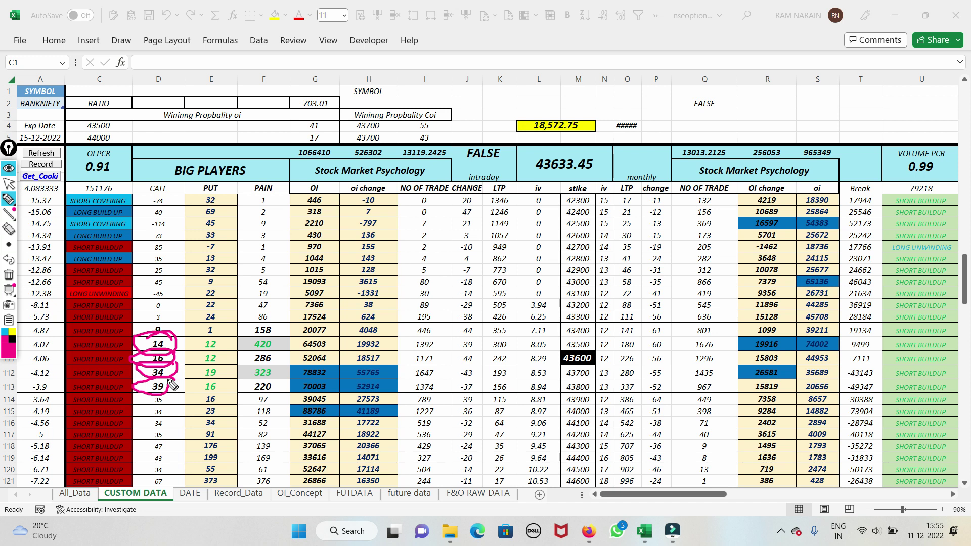
drag(408, 188, 519, 131)
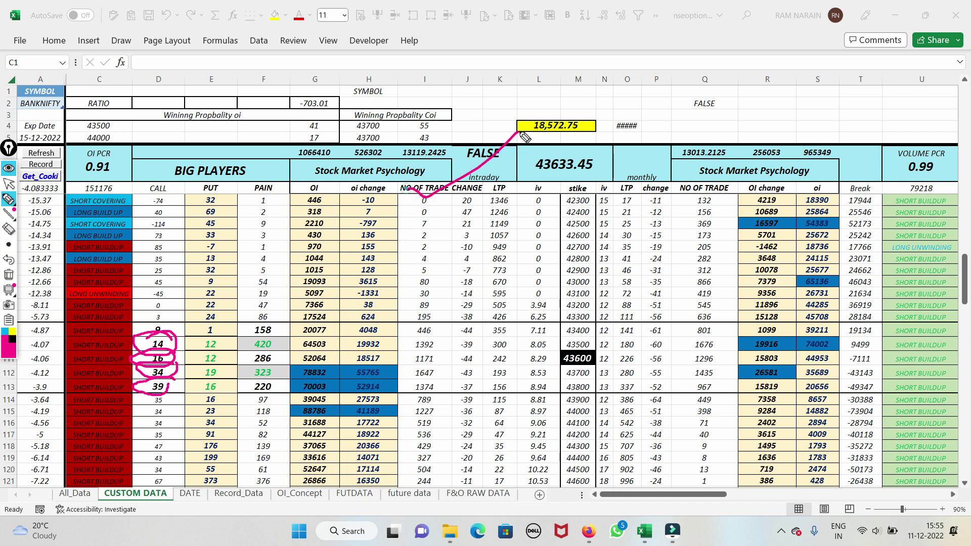
mouse_move(419, 372)
mouse_down()
mouse_move(443, 365)
mouse_move(354, 385)
mouse_up()
click(9, 276)
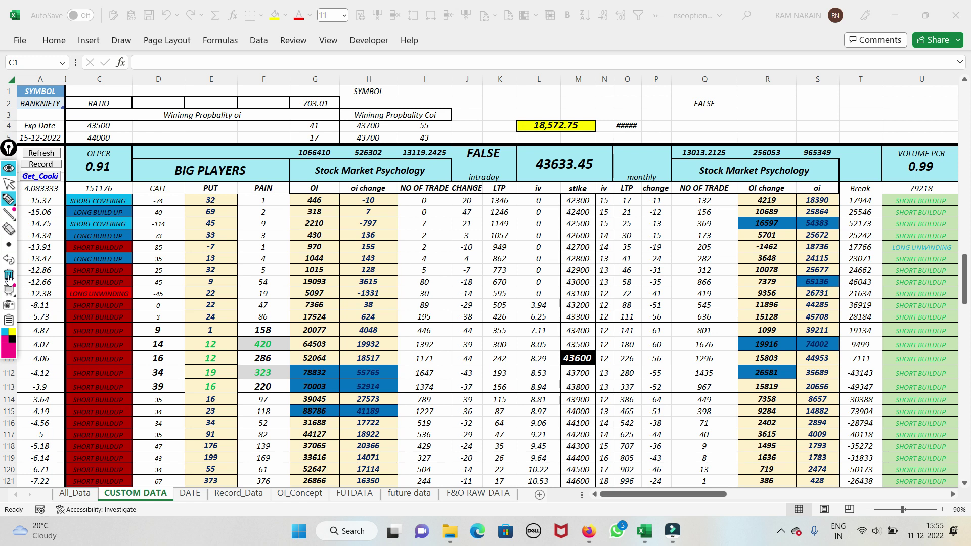
- Tick the column A figures around strikes 43600 to 43900 and clear the marks
mouse_move(29, 360)
mouse_down()
mouse_move(62, 328)
mouse_move(78, 337)
mouse_up()
mouse_move(33, 395)
mouse_down()
mouse_move(66, 361)
mouse_move(51, 395)
mouse_up()
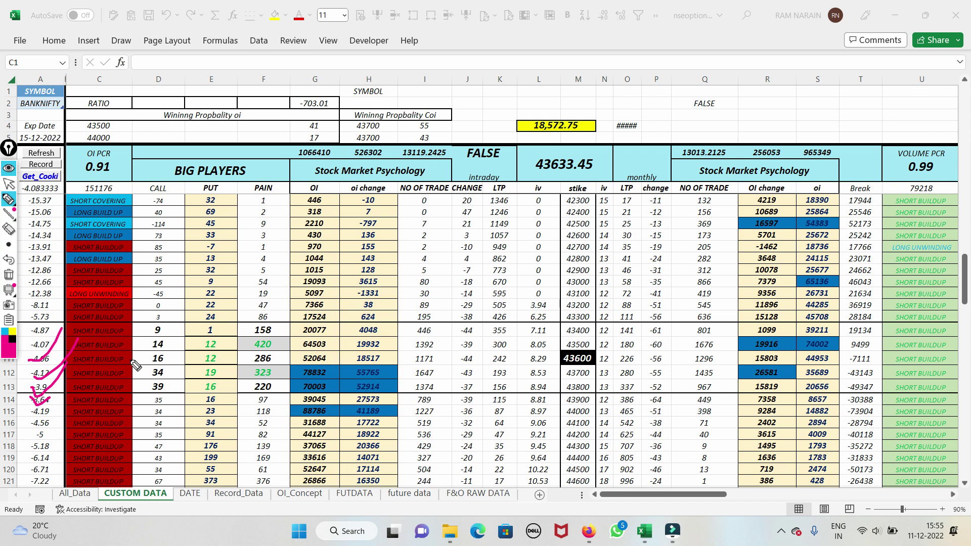
drag(49, 377, 64, 356)
click(8, 274)
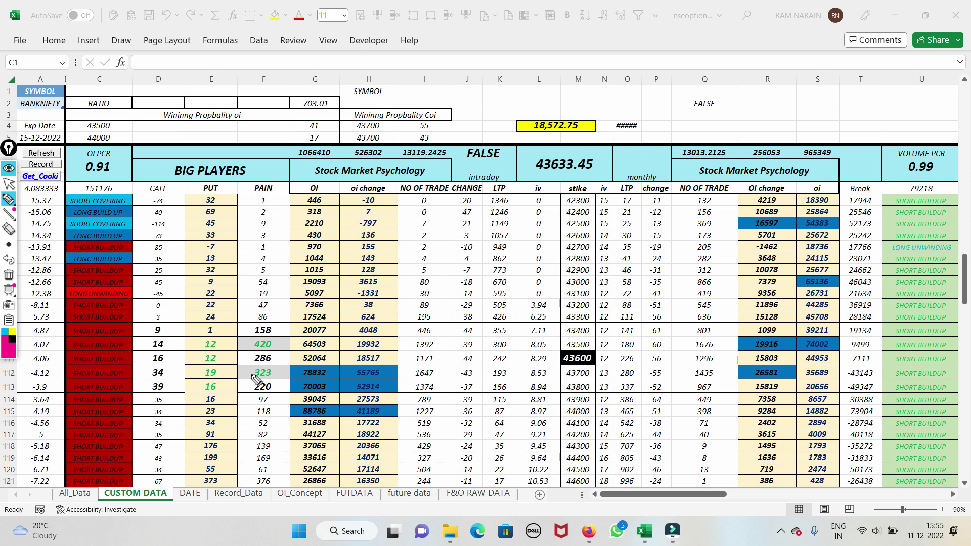
- Circle the PAIN figures for strikes 43500 and 43700, clear, tick them with the 43500 call figure, and clear again
mouse_move(247, 375)
mouse_down()
mouse_move(277, 366)
mouse_move(288, 376)
mouse_move(260, 371)
mouse_move(275, 335)
mouse_move(283, 354)
mouse_move(248, 355)
mouse_move(258, 336)
mouse_move(586, 340)
mouse_up()
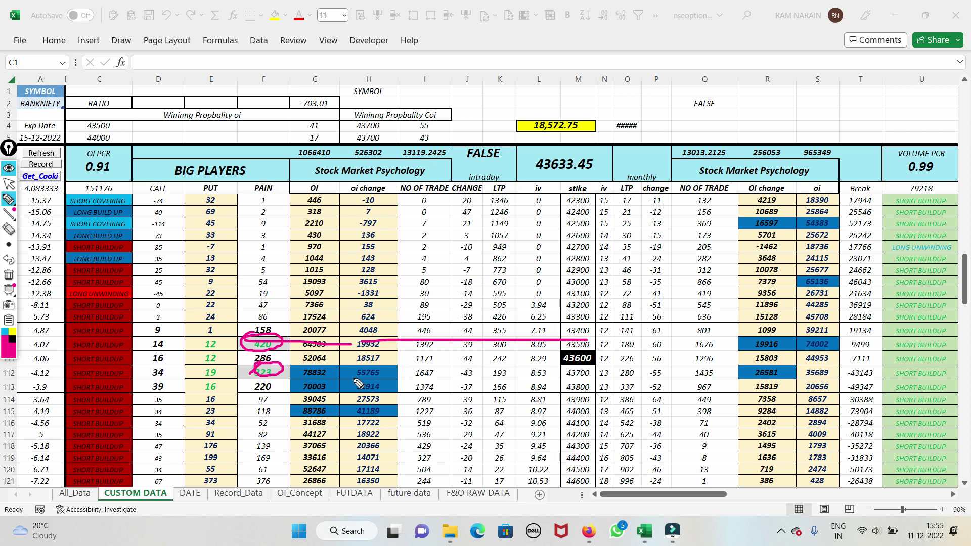
click(8, 275)
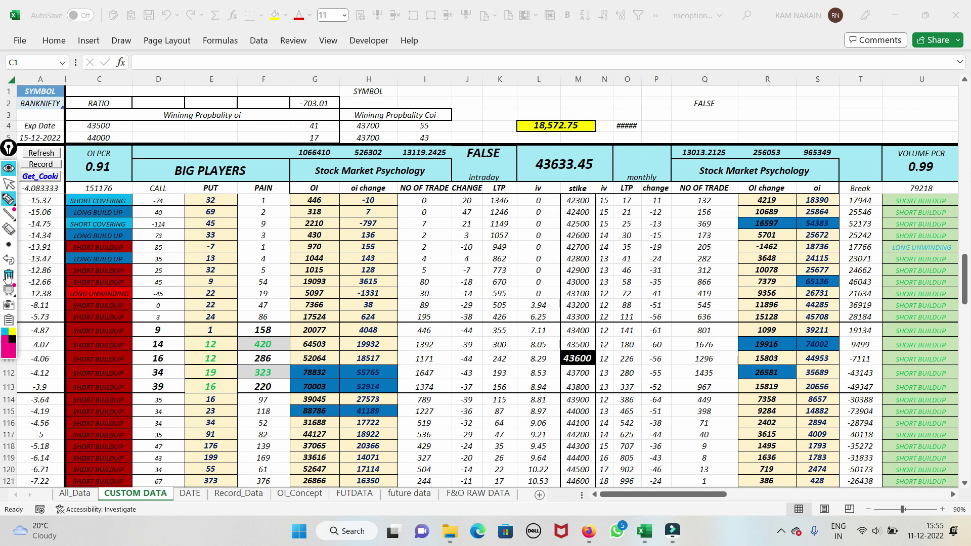
drag(152, 344, 307, 303)
drag(253, 366, 283, 353)
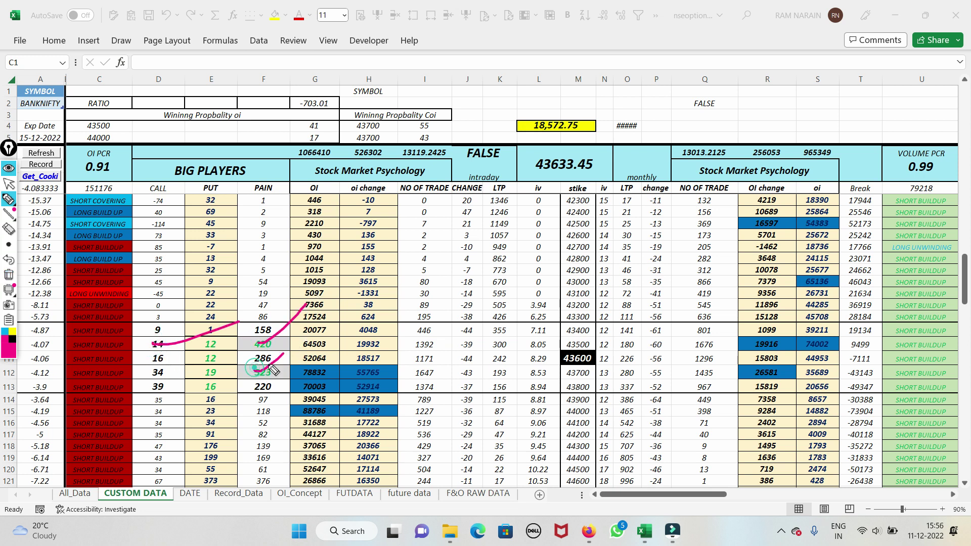
click(8, 276)
- Box the call and put OI change totals, mark strikes 43700, 43800 and 44000, draw lines across nearby call rows, and clear the marks
mouse_move(379, 150)
mouse_down()
mouse_move(387, 143)
mouse_move(339, 145)
mouse_move(345, 163)
mouse_move(401, 167)
mouse_move(387, 143)
mouse_move(365, 143)
mouse_move(435, 98)
mouse_up()
mouse_move(752, 152)
mouse_down()
mouse_move(802, 139)
mouse_move(799, 157)
mouse_move(757, 152)
mouse_move(804, 118)
mouse_up()
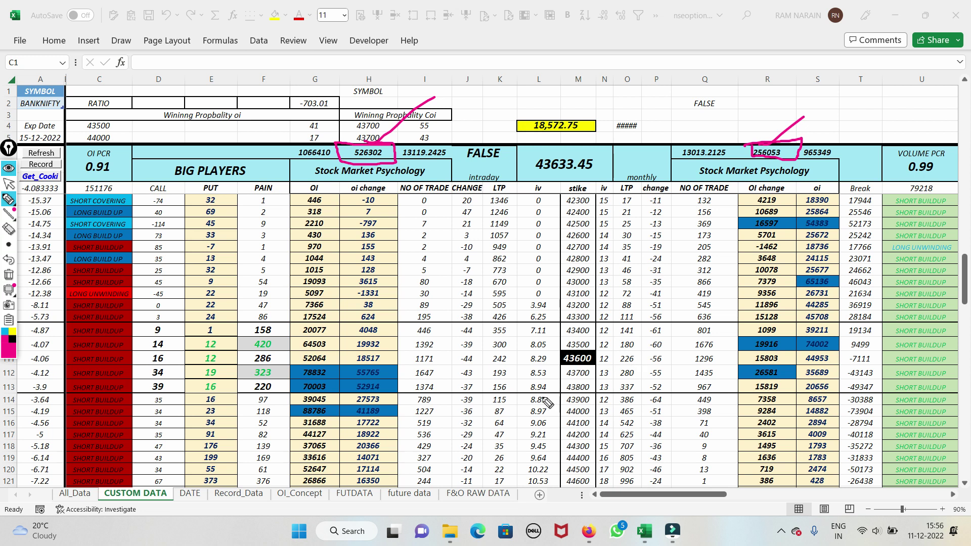
mouse_move(550, 374)
mouse_down()
mouse_move(572, 377)
mouse_move(554, 400)
mouse_move(586, 384)
mouse_move(599, 395)
mouse_move(582, 402)
mouse_move(603, 407)
mouse_move(576, 418)
mouse_move(562, 413)
mouse_up()
drag(182, 416, 438, 437)
drag(212, 400, 379, 400)
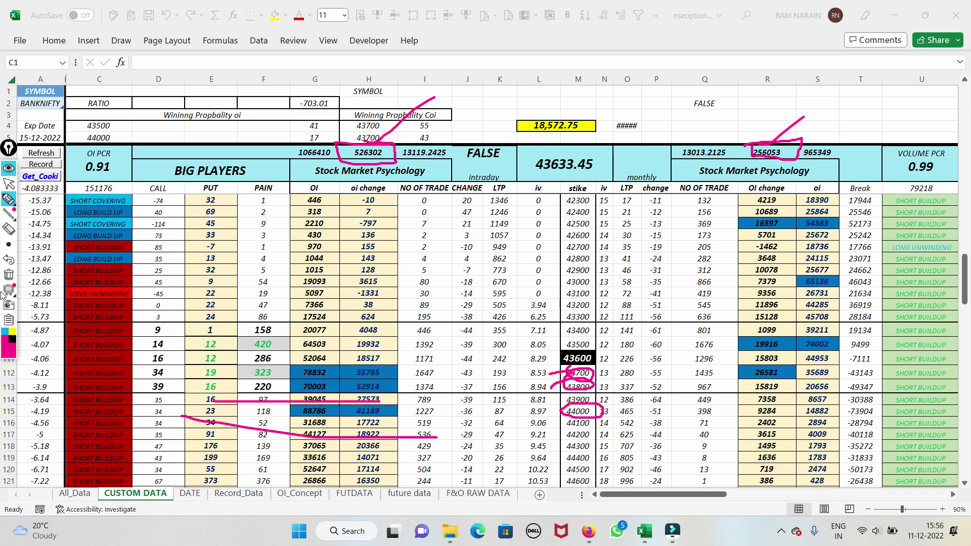
click(9, 274)
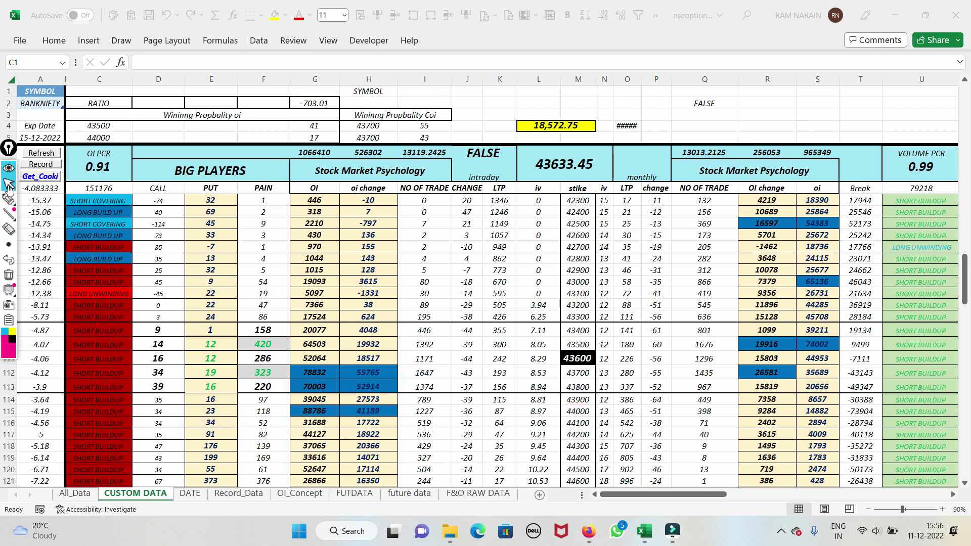
- Set the BANKNIFTY option chain's expiry date to 29-12-2022
click(33, 137)
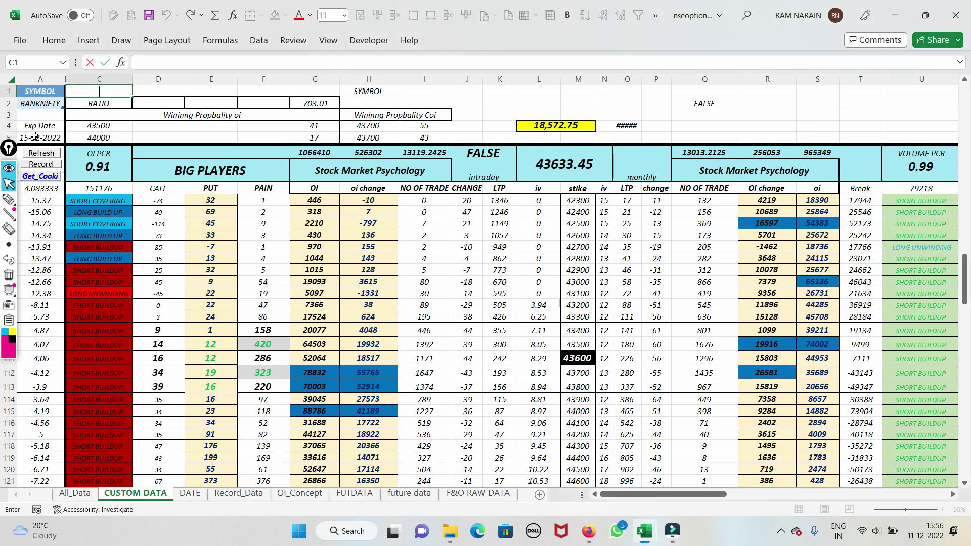
click(55, 137)
click(69, 137)
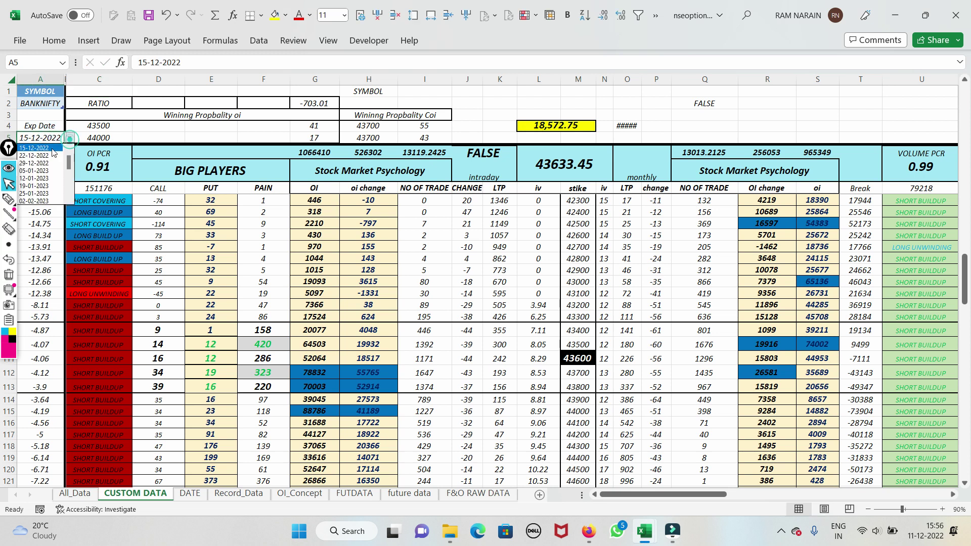
click(40, 162)
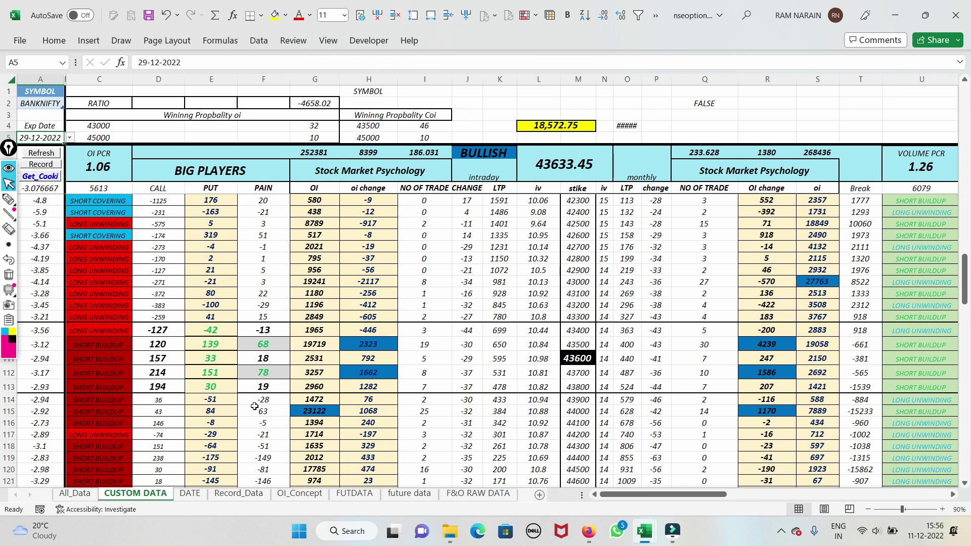
- Circle the call figures for strikes 43500 to 43800, the 43500 PAIN figure and the 43500 and 43700 call OI changes, and clear
click(8, 199)
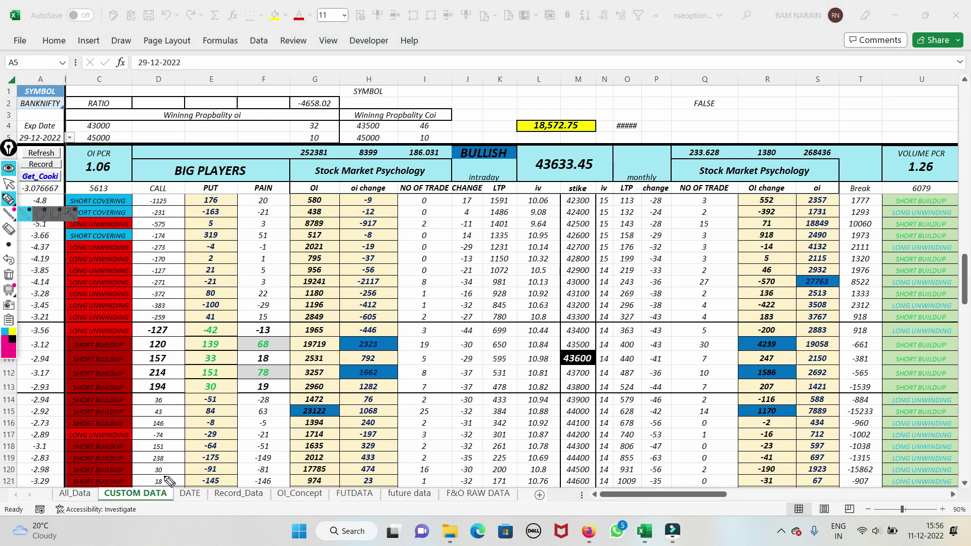
mouse_move(151, 349)
mouse_down()
mouse_move(147, 338)
mouse_move(174, 339)
mouse_move(151, 356)
mouse_move(186, 361)
mouse_move(147, 377)
mouse_move(172, 372)
mouse_move(151, 380)
mouse_move(178, 389)
mouse_move(147, 375)
mouse_move(192, 358)
mouse_up()
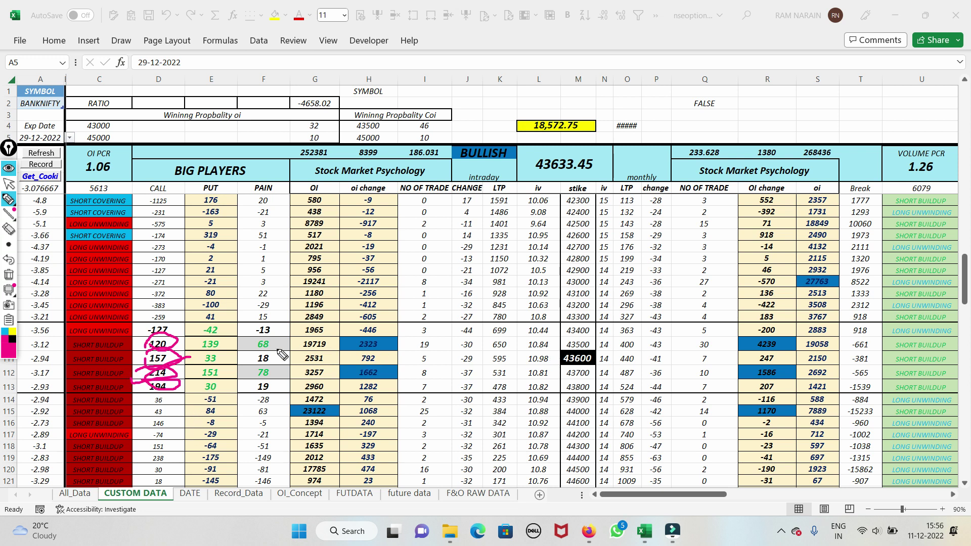
drag(237, 342, 356, 341)
mouse_move(242, 338)
mouse_down()
mouse_move(284, 349)
mouse_move(278, 330)
mouse_up()
mouse_move(367, 360)
mouse_down()
mouse_move(391, 377)
mouse_move(388, 357)
mouse_move(340, 347)
mouse_move(397, 336)
mouse_up()
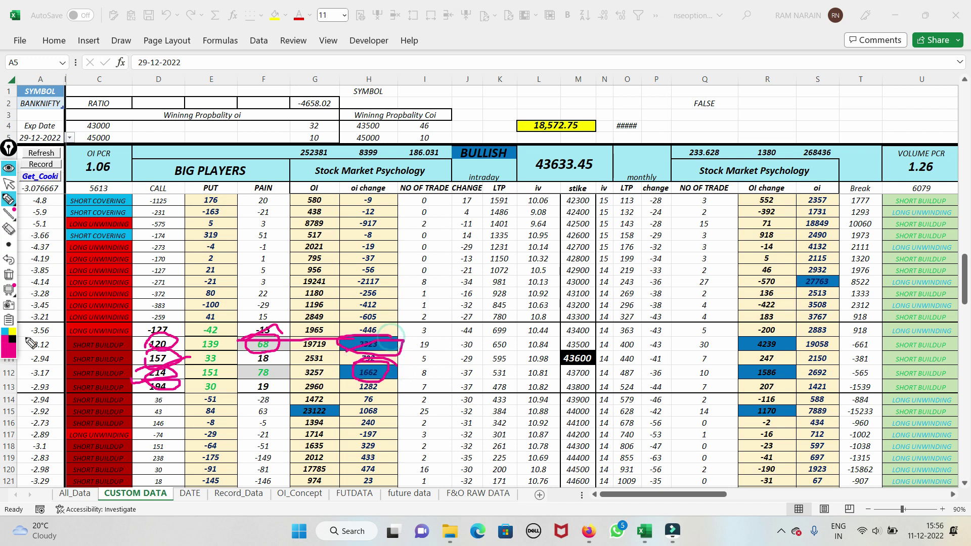
click(9, 280)
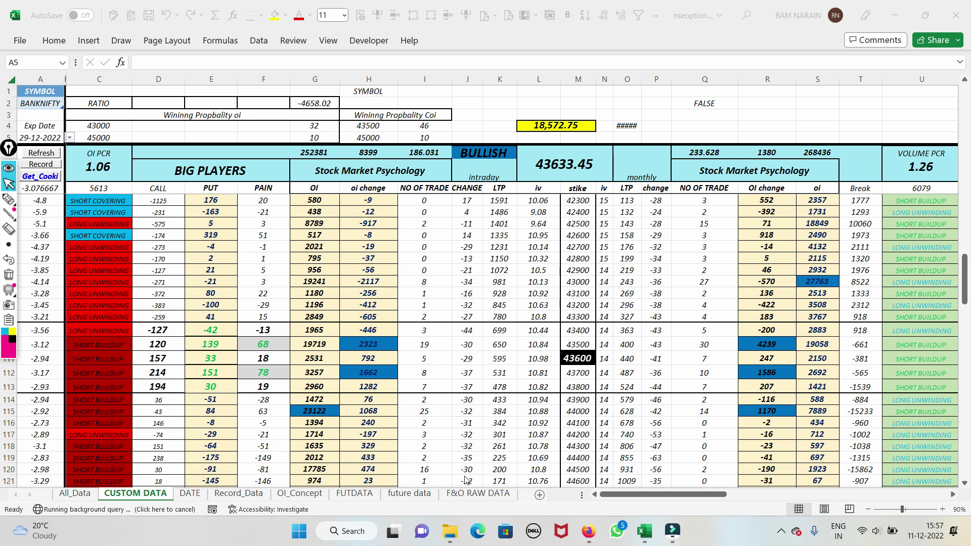
- Switch to Firefox and bring up the Investing.com live chart of the Nifty 50
click(588, 531)
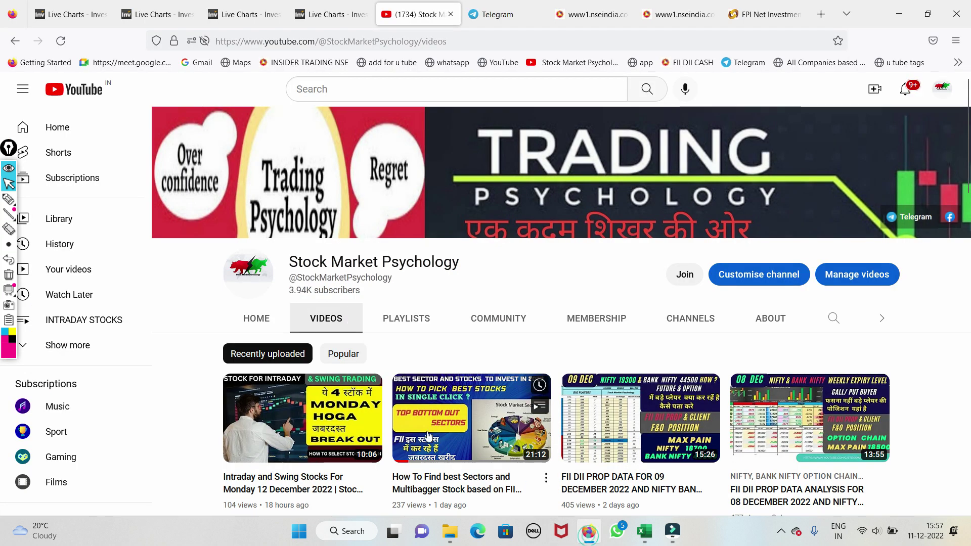
click(56, 15)
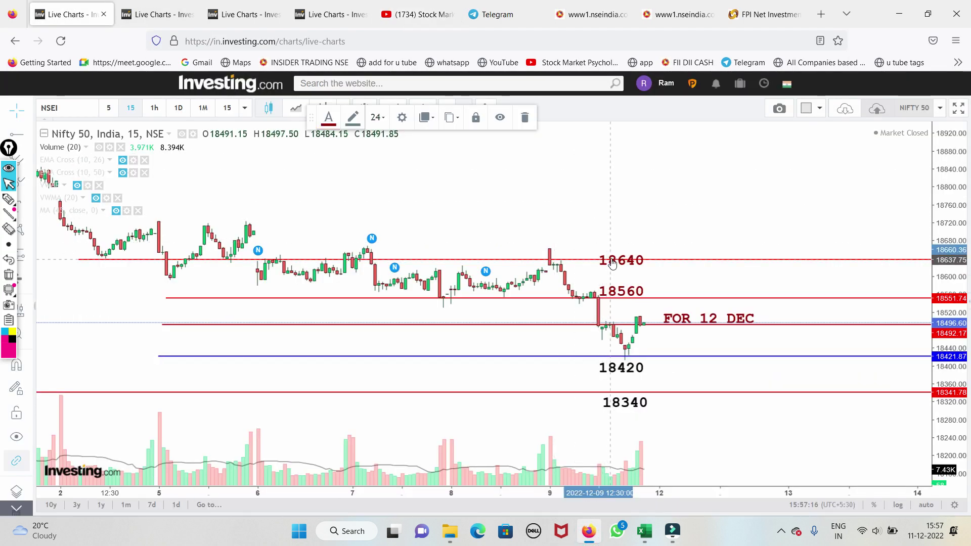
- Move the 18640 and 18560 text labels above their level lines on the Nifty 50 chart
drag(611, 260, 617, 246)
drag(620, 292, 620, 281)
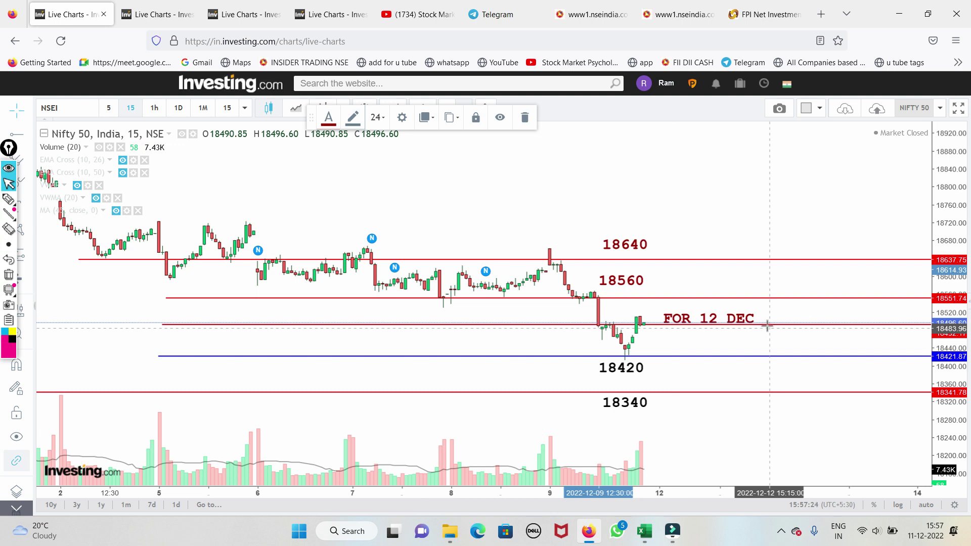
- Draw freehand lines along the last candles toward the "FOR 12 DEC" label and clear them
click(9, 198)
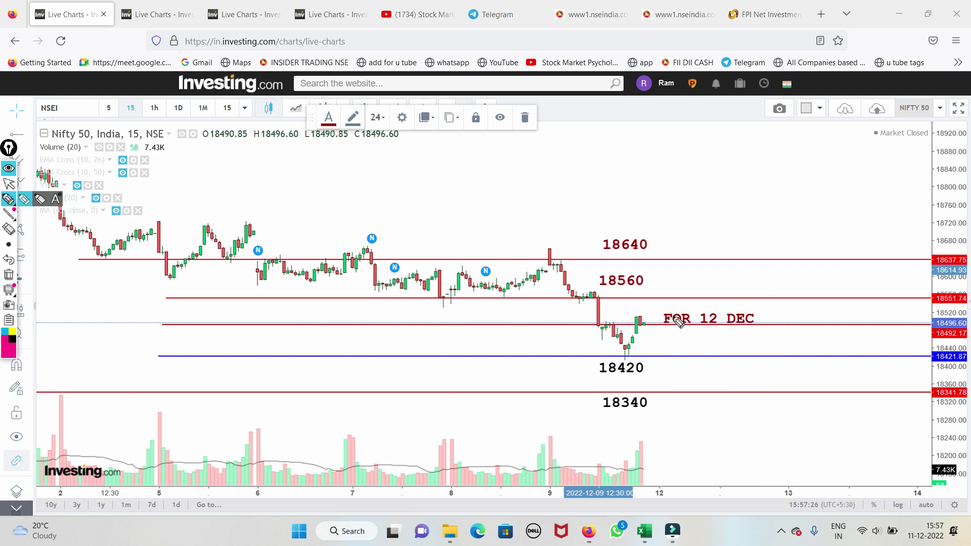
click(588, 323)
drag(603, 326, 685, 323)
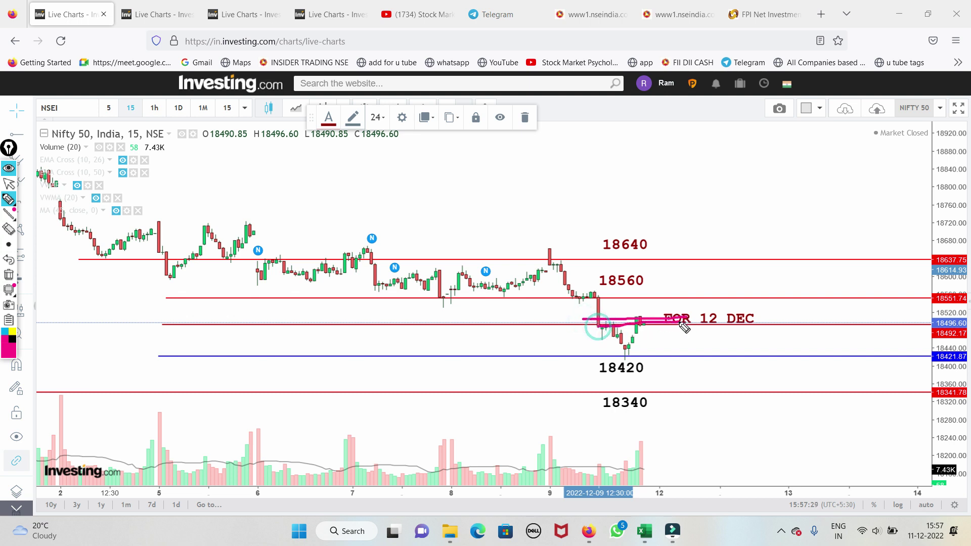
click(8, 275)
- Mark the last candles beside "FOR 12 DEC" and the 18560, 18640, 18420 and 18340 levels, and clear the marks
drag(635, 322, 654, 307)
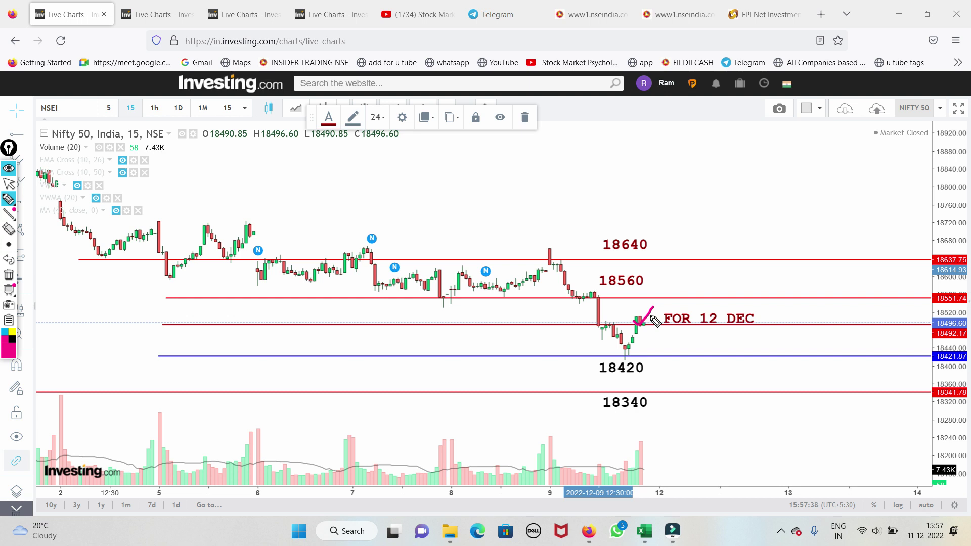
mouse_move(609, 317)
mouse_down()
mouse_move(655, 322)
mouse_move(637, 306)
mouse_move(572, 296)
mouse_move(660, 265)
mouse_up()
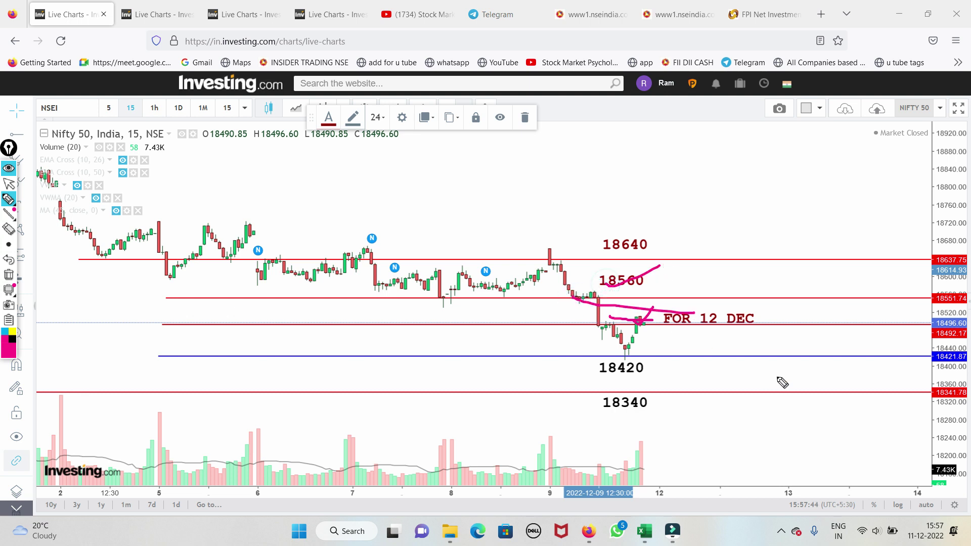
drag(603, 251, 686, 224)
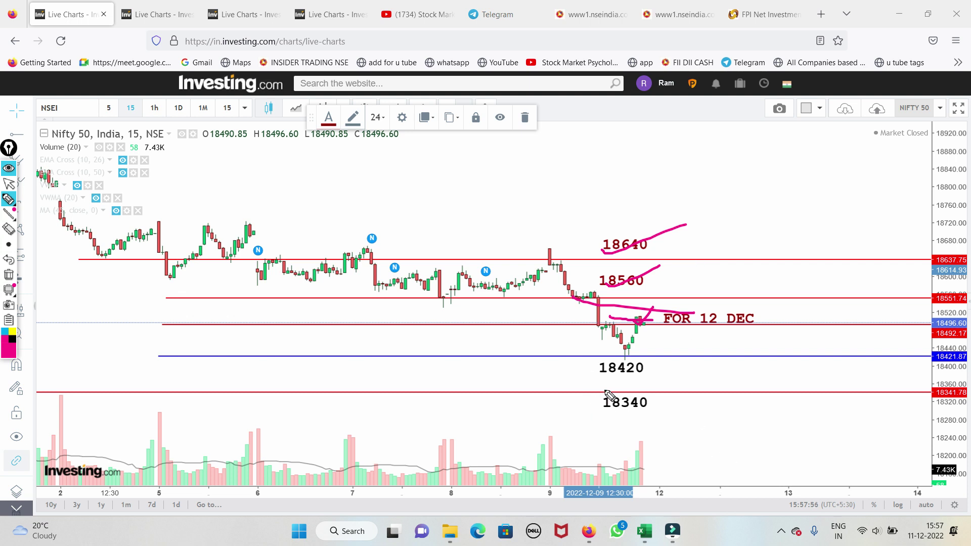
drag(597, 373, 660, 346)
drag(612, 408, 697, 371)
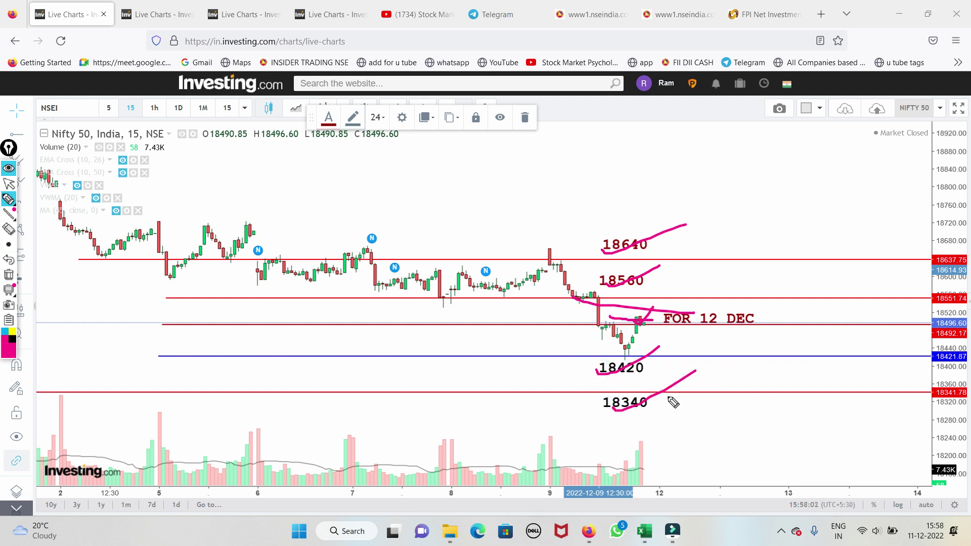
click(8, 275)
- Show the VWMA (20) and MA (45, close, 0) indicators on the Nifty 50 chart
click(7, 200)
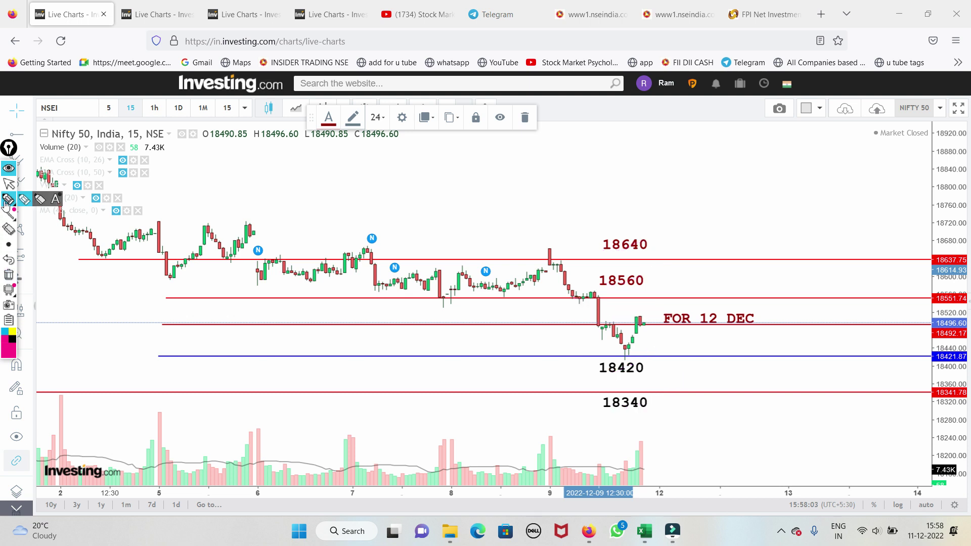
click(10, 186)
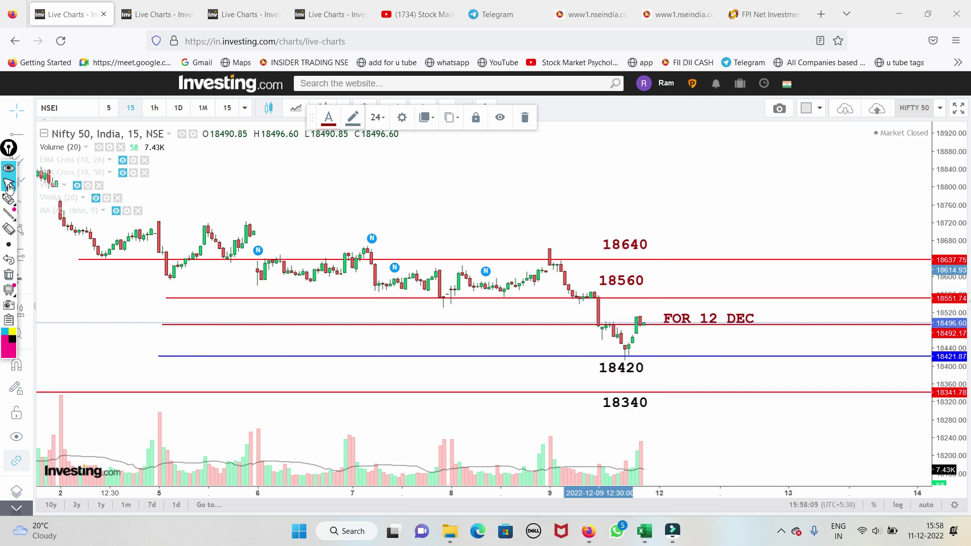
click(95, 199)
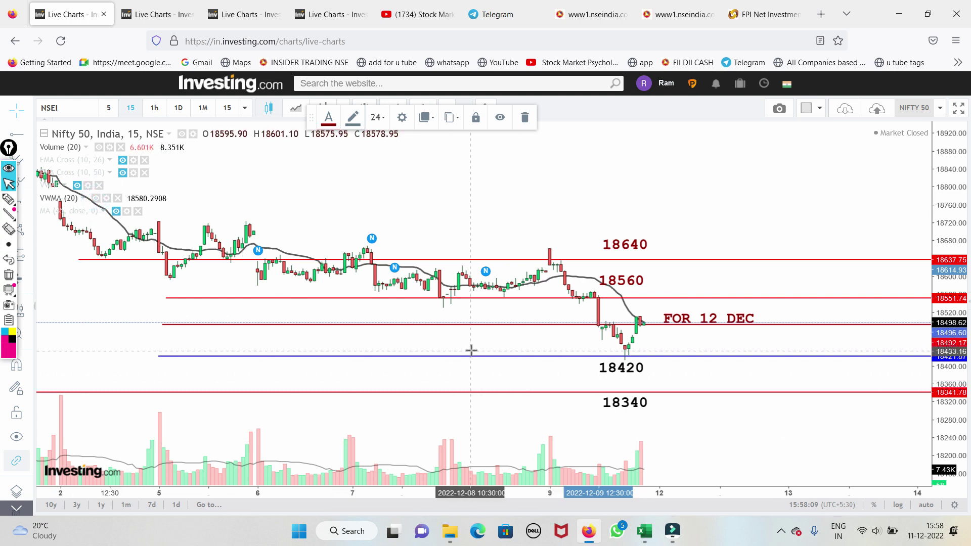
drag(953, 326, 951, 261)
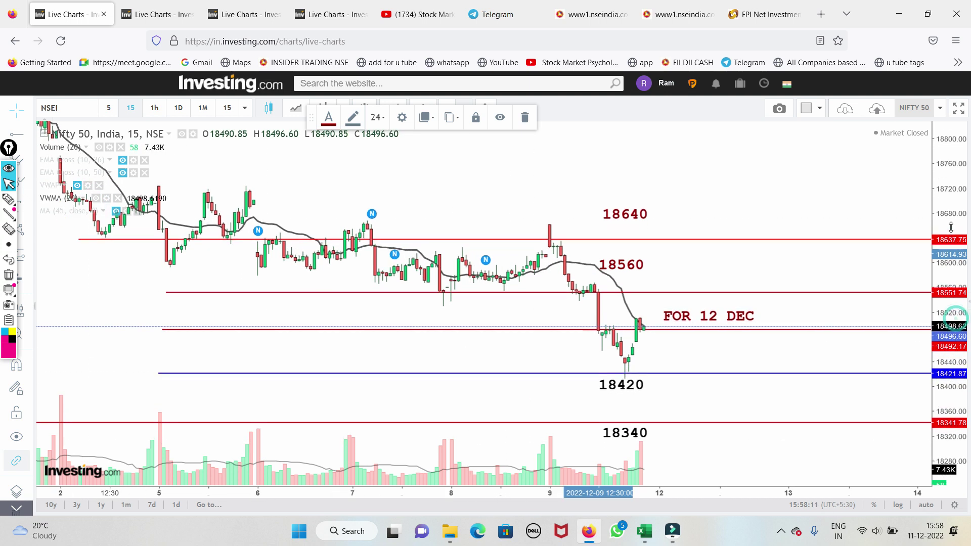
scroll(389, 379, up, 1)
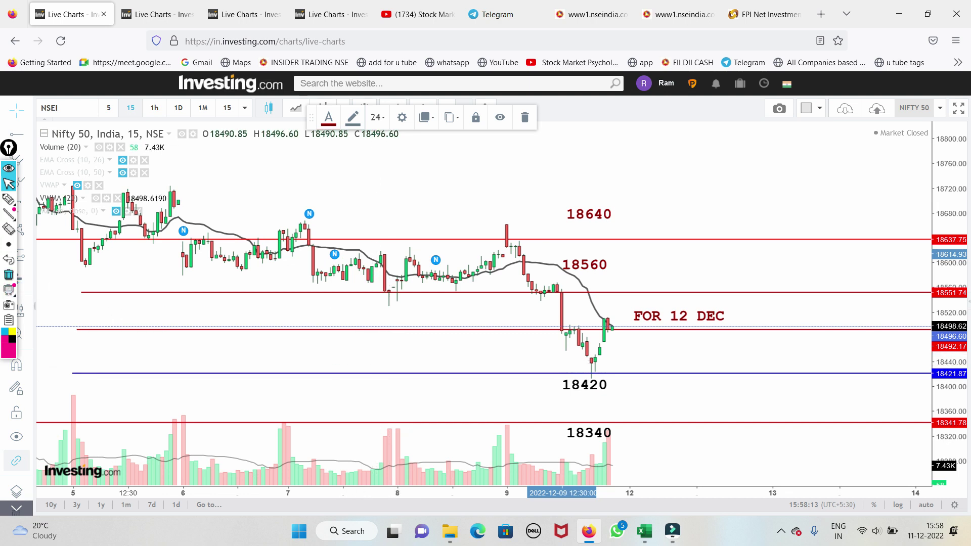
mouse_move(9, 213)
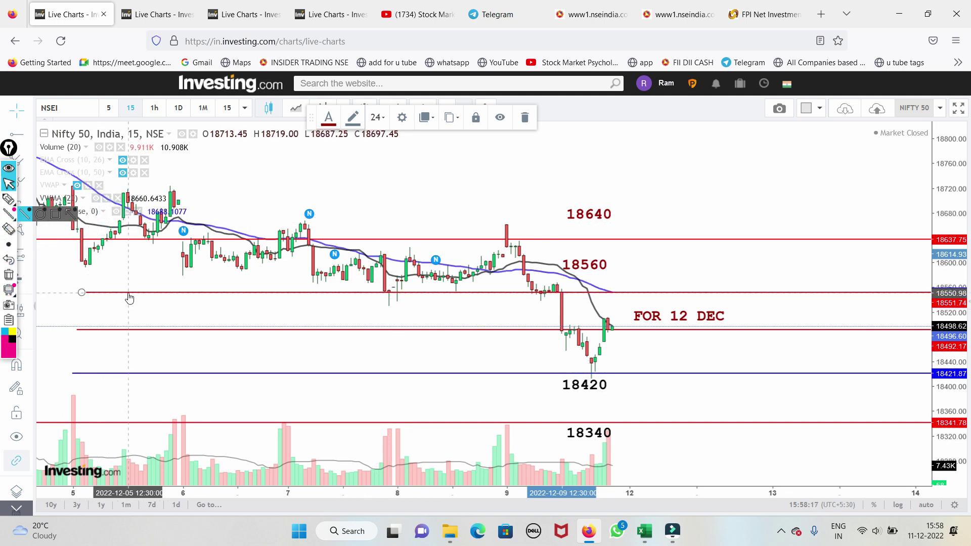
- Underline the level line below the 18560 label, tick the last candle at the VWMA, and clear the marks
scroll(128, 297, down, 1)
scroll(129, 296, down, 1)
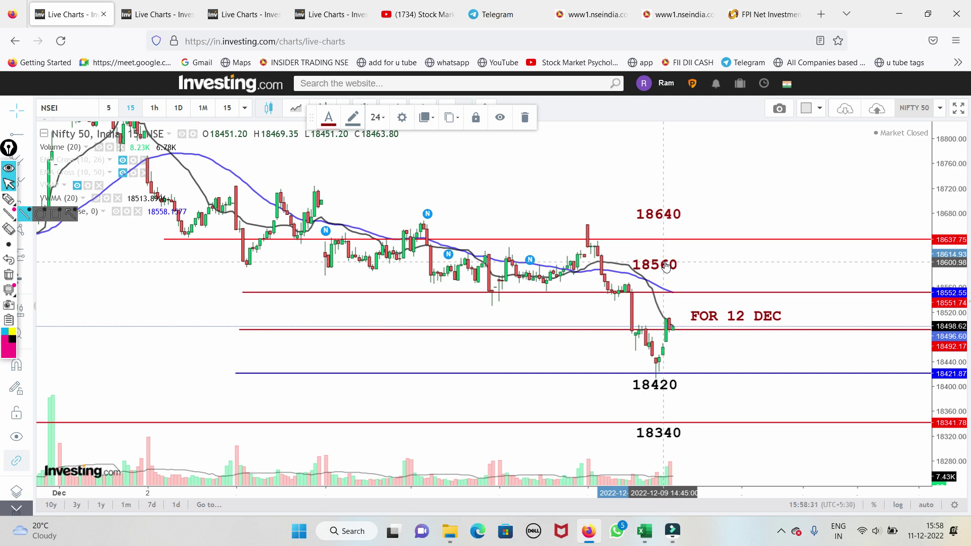
click(7, 196)
mouse_move(557, 295)
mouse_down()
mouse_move(682, 291)
mouse_move(663, 321)
mouse_move(684, 314)
mouse_up()
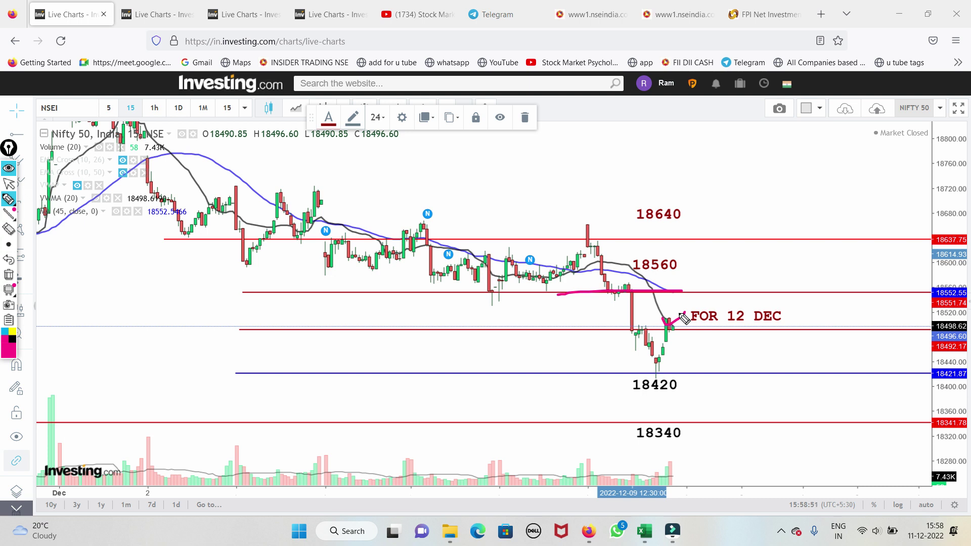
click(9, 275)
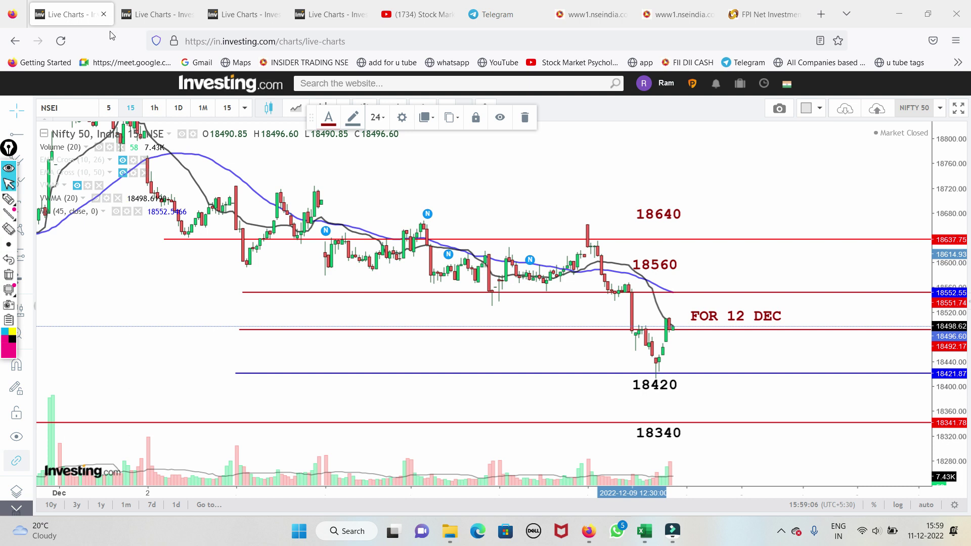
- Bring up the Nifty Bank 15-minute chart, trace the 9 December fall and rebound, and mark the 43633, 43750 and 43860 levels
click(157, 14)
scroll(256, 232, up, 5)
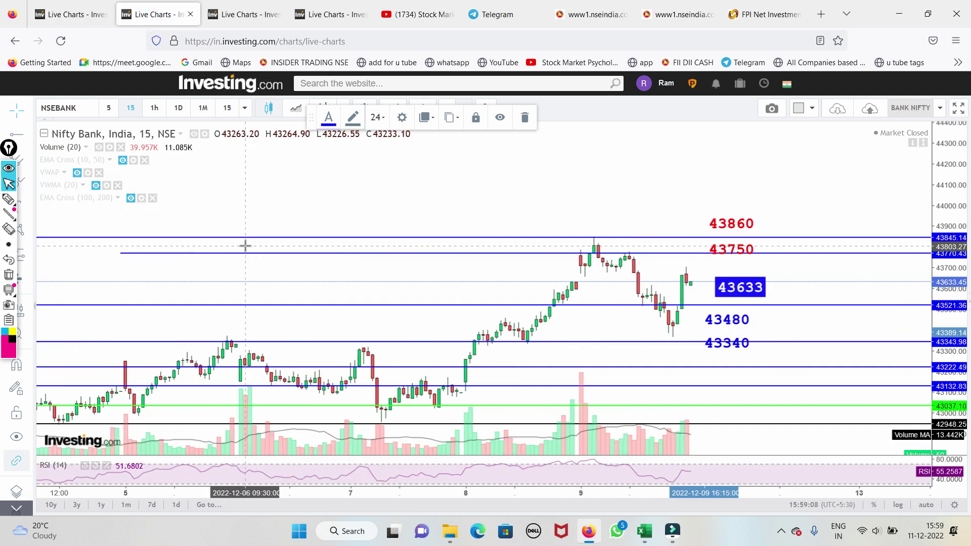
click(9, 199)
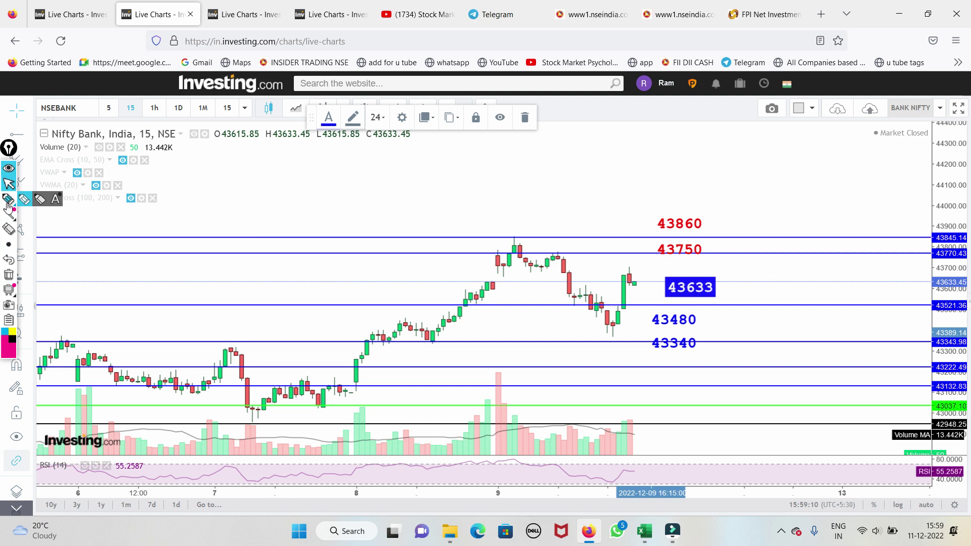
mouse_move(534, 253)
mouse_down()
mouse_move(612, 325)
mouse_move(625, 281)
mouse_move(691, 272)
mouse_up()
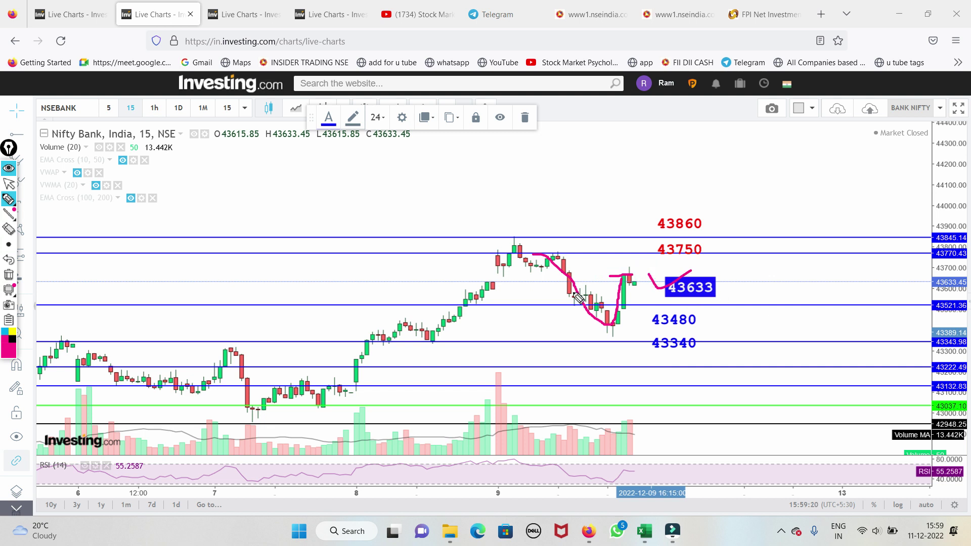
drag(630, 257, 668, 242)
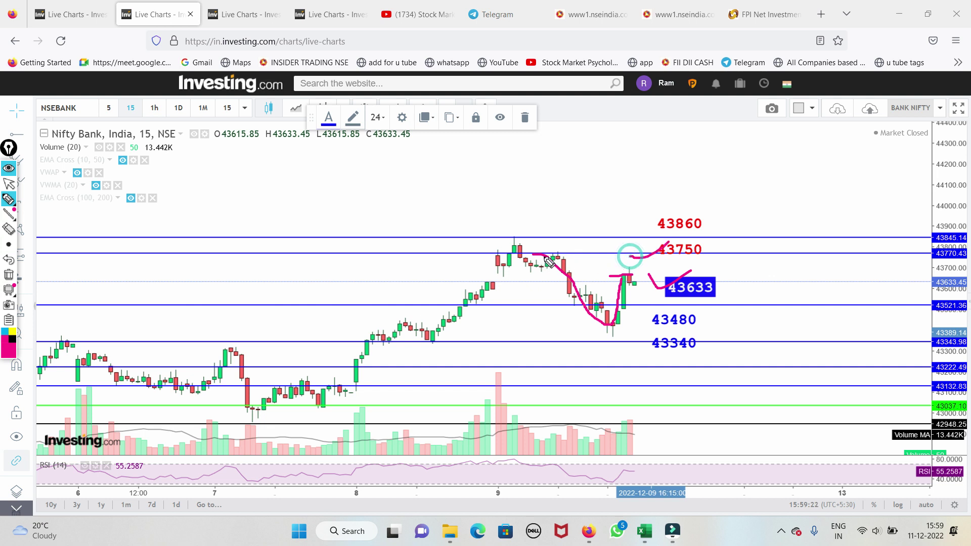
drag(488, 253, 578, 256)
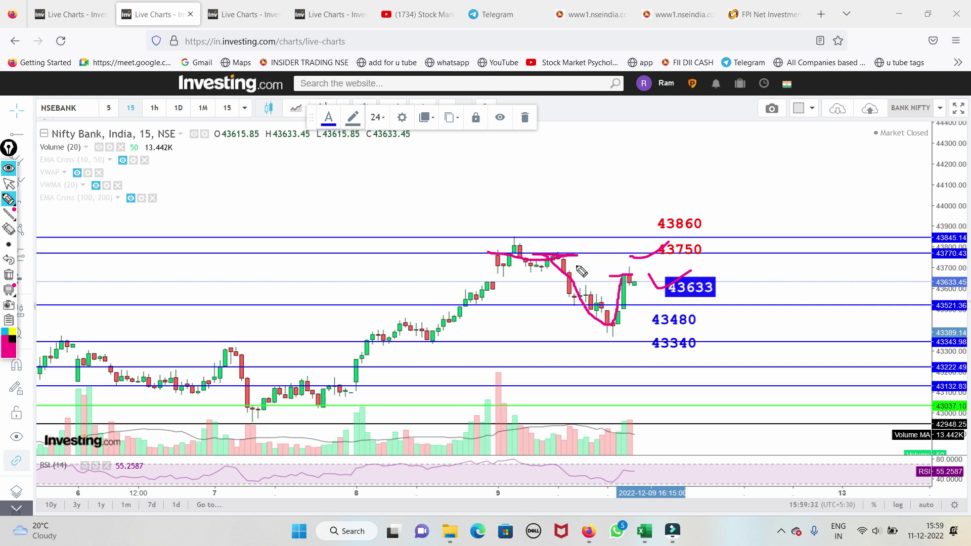
drag(668, 225, 749, 196)
- Show the VWMA (20) indicator on the Nifty Bank chart
click(10, 201)
click(9, 184)
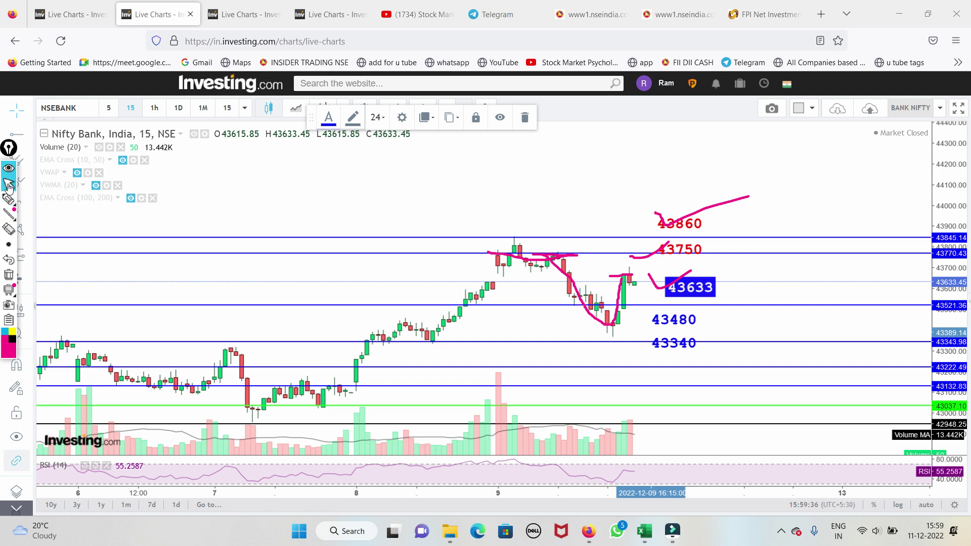
click(94, 186)
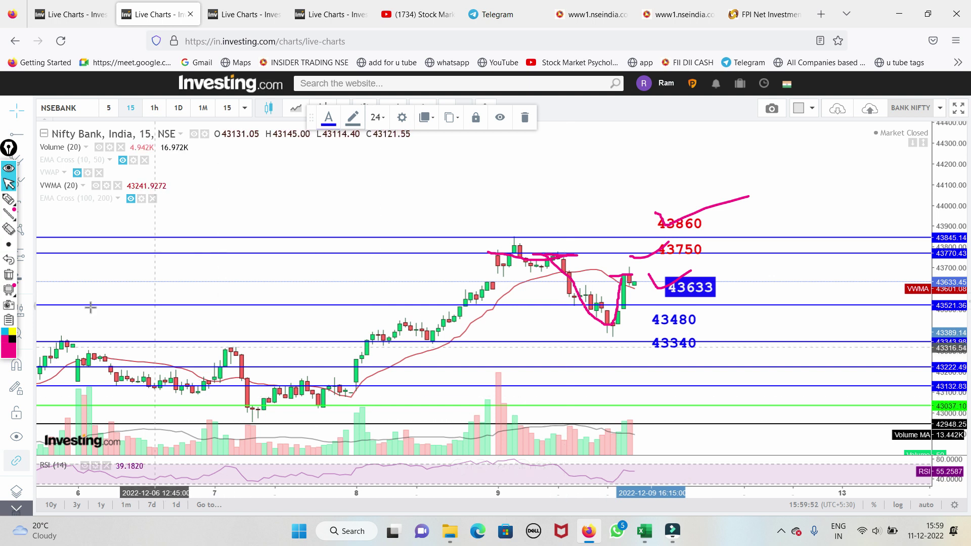
- Draw lines below 43633, along the end of the VWMA curve and at the 43480 level, and clear all marks
click(8, 199)
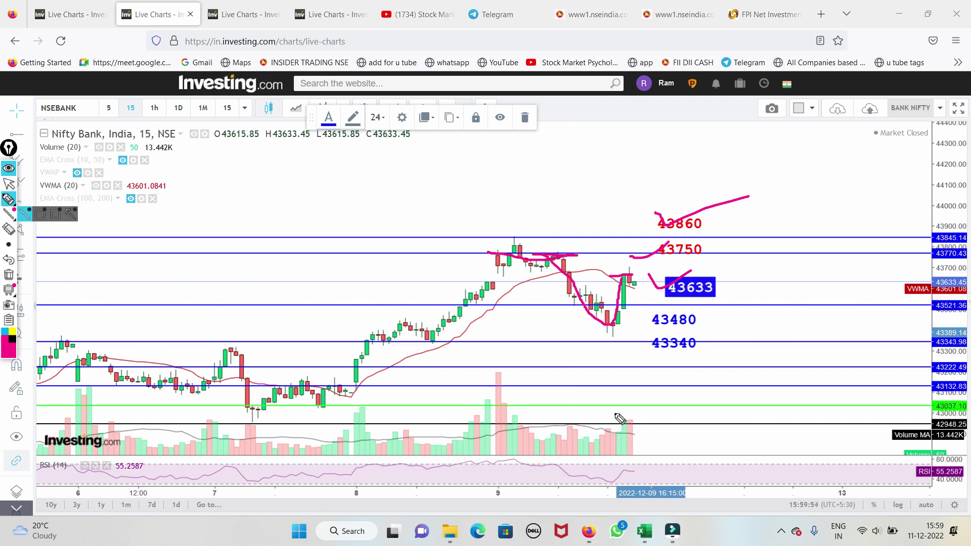
drag(552, 290, 729, 301)
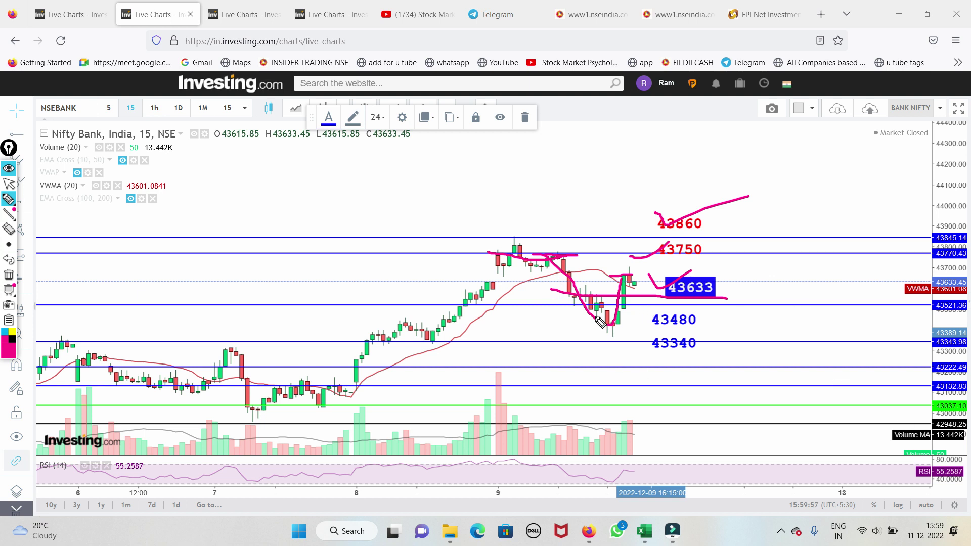
drag(607, 273, 639, 288)
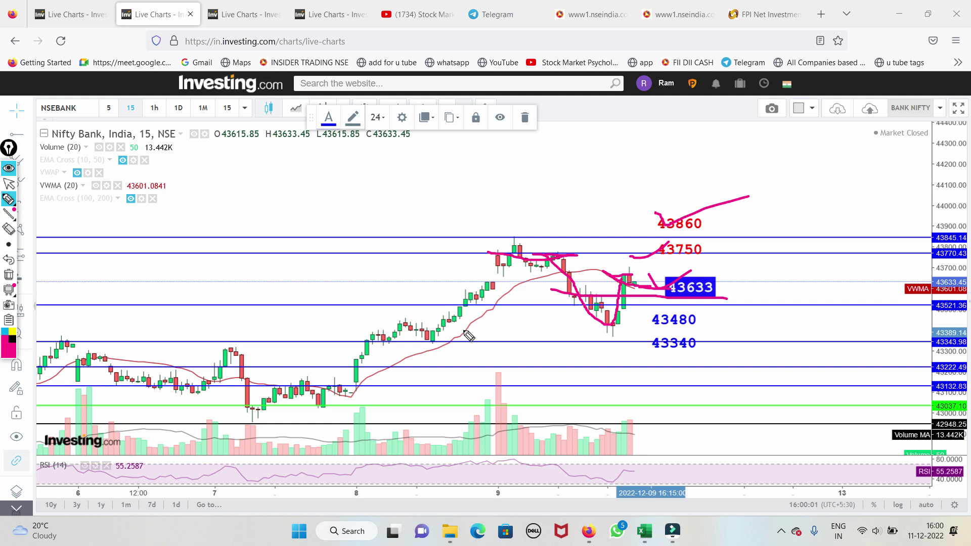
drag(585, 325, 680, 319)
click(8, 275)
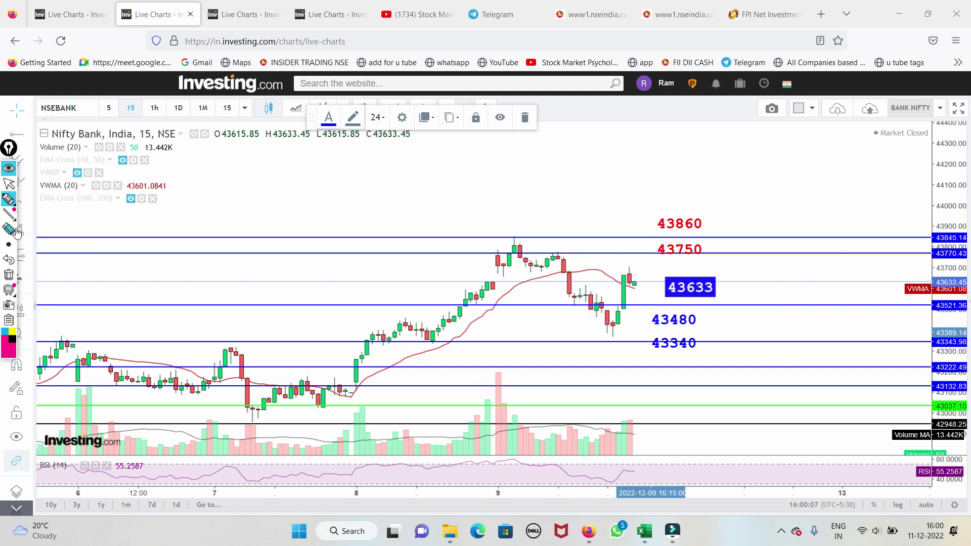
click(8, 185)
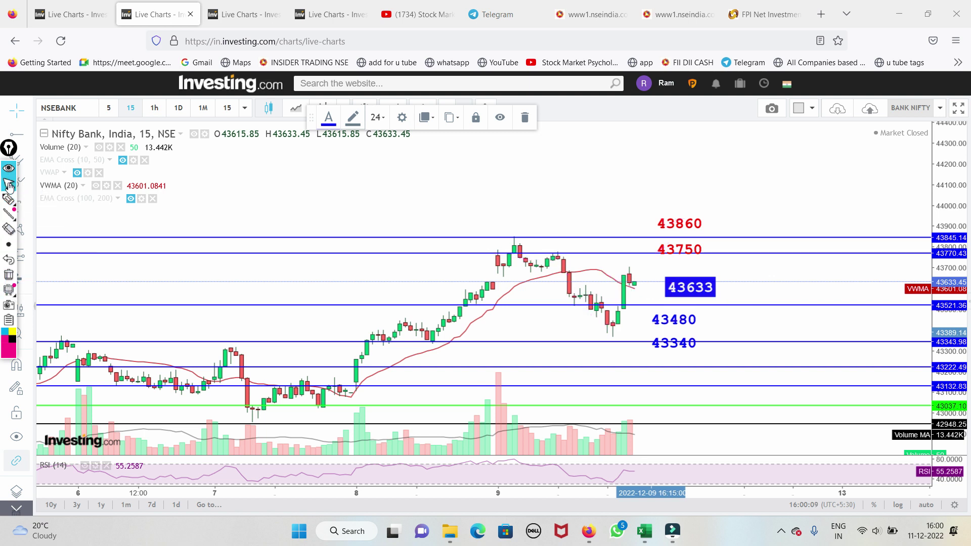
- Bring up the Nifty 50 weekly chart, circle the late-2021 peak and the latest candles, mark the 18596.99 Fibonacci level, and clear the marks
click(253, 15)
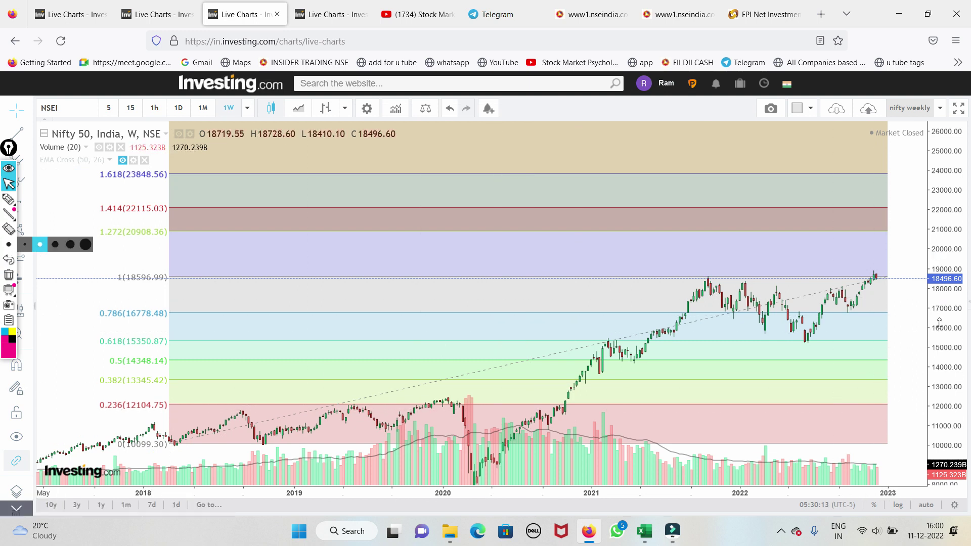
drag(939, 323, 937, 254)
scroll(531, 369, up, 3)
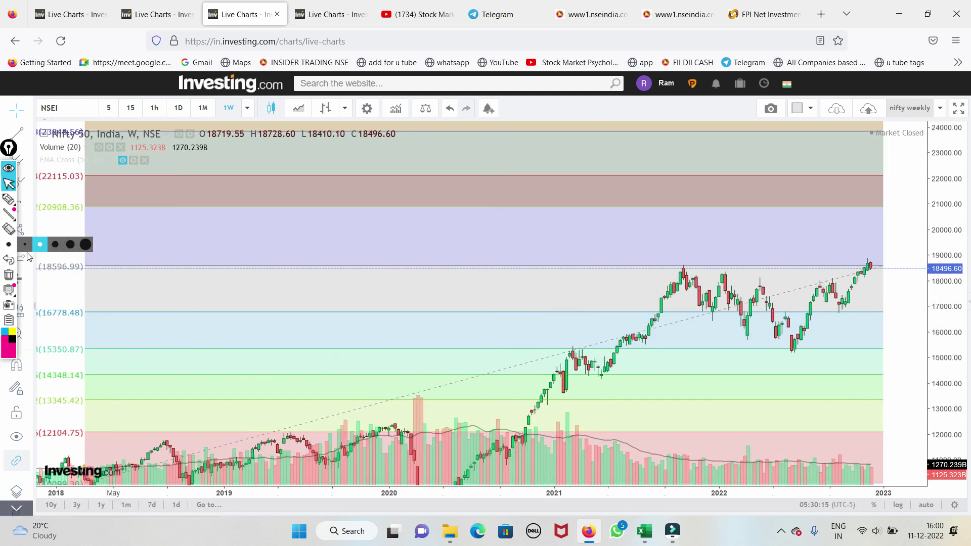
click(7, 201)
mouse_move(673, 278)
mouse_down()
mouse_move(700, 268)
mouse_move(697, 247)
mouse_up()
mouse_move(858, 264)
mouse_down()
mouse_move(878, 259)
mouse_move(865, 273)
mouse_up()
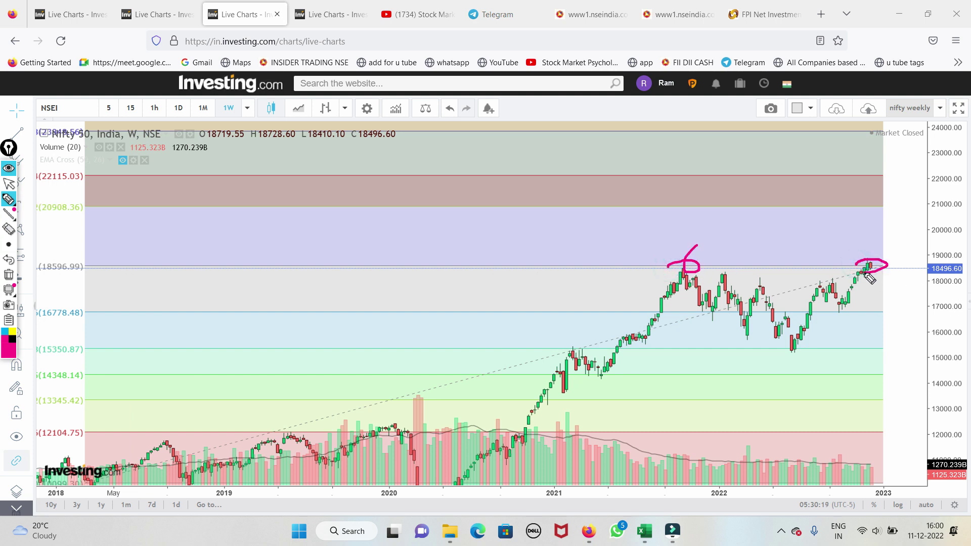
drag(40, 271, 81, 251)
click(8, 275)
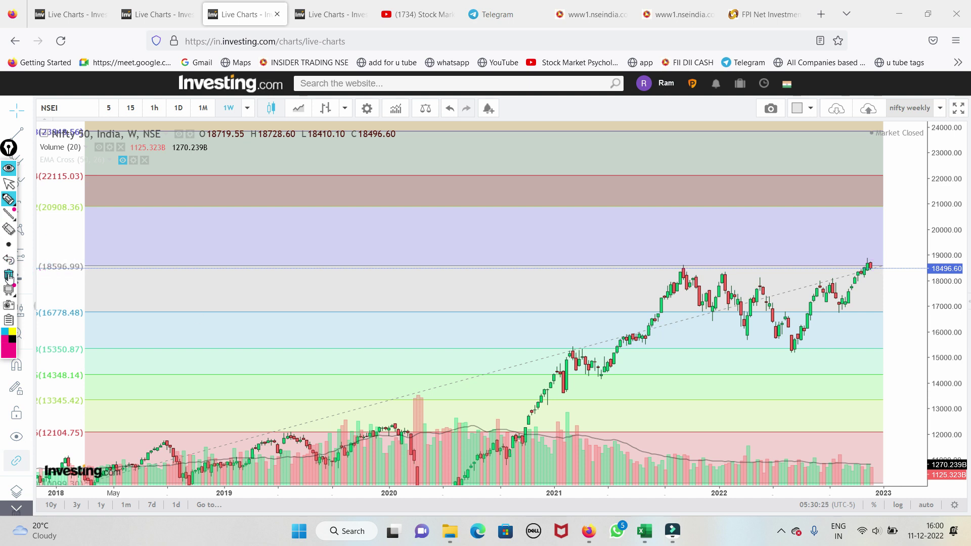
click(9, 185)
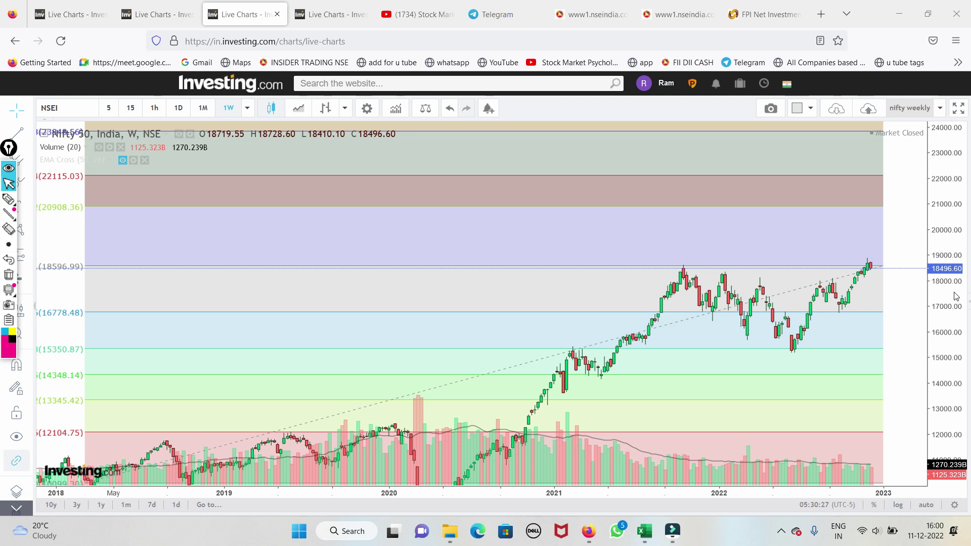
- Look closer at the latest Nifty 50 weekly candles and bring up the Nifty Bank weekly chart
scroll(782, 301, up, 3)
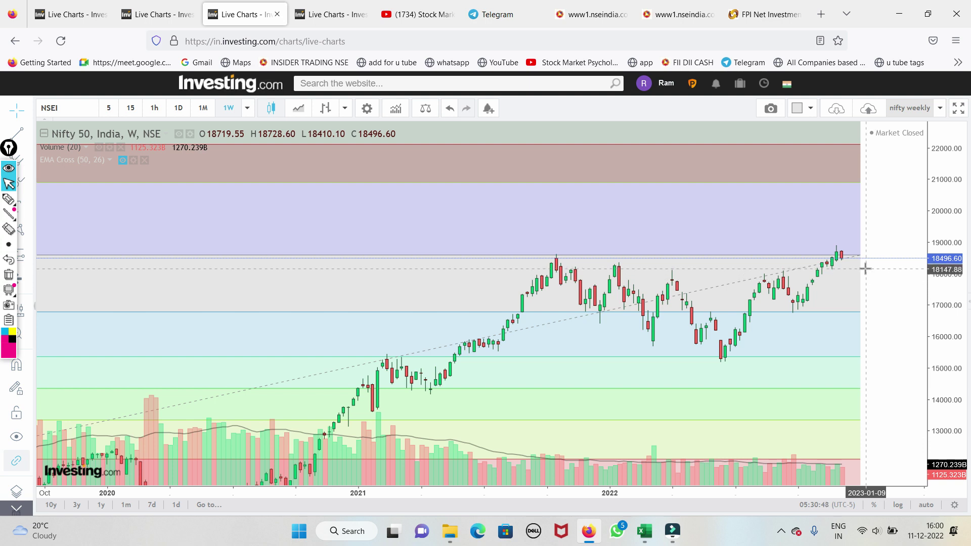
click(349, 15)
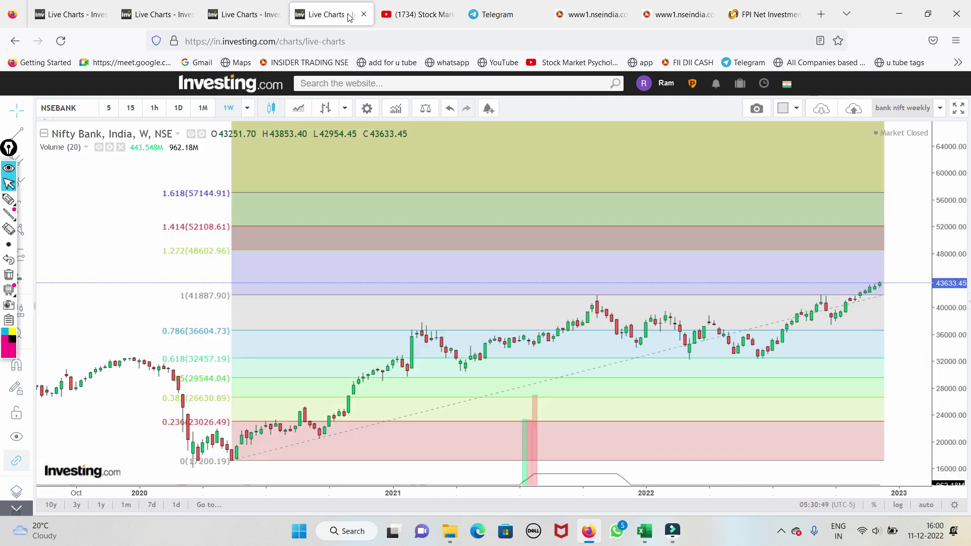
- Stretch the Nifty Bank weekly price scale, circle the latest candles near 43633.45, trace the late-2019 rise, and clear the marks
drag(948, 335, 948, 324)
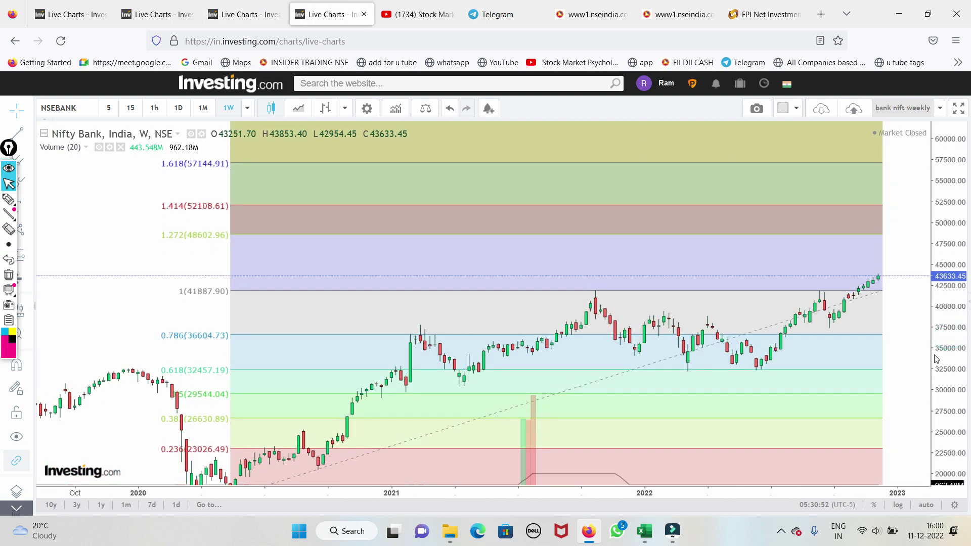
click(8, 199)
mouse_move(847, 276)
mouse_down()
mouse_move(891, 280)
mouse_move(816, 275)
mouse_move(880, 274)
mouse_up()
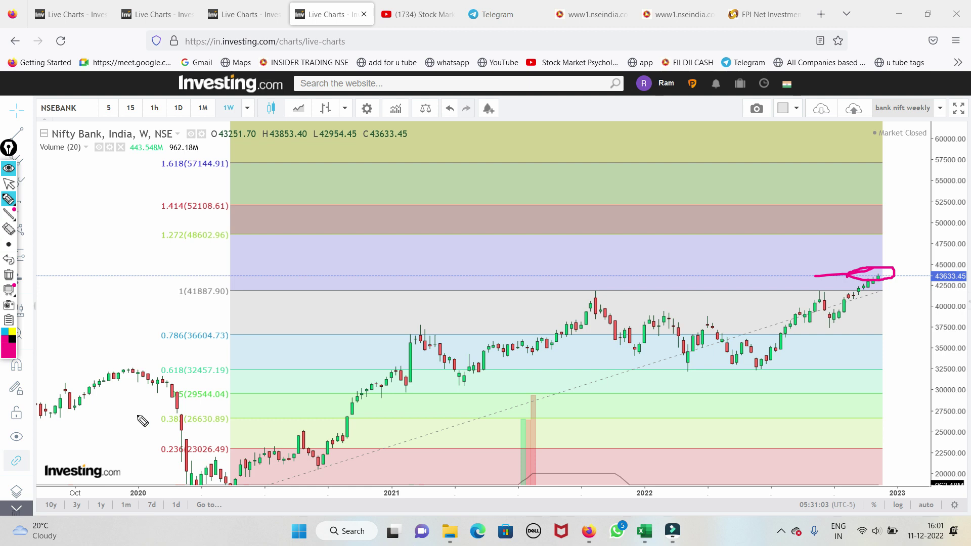
mouse_move(70, 409)
mouse_down()
mouse_move(97, 386)
mouse_move(147, 375)
mouse_move(136, 372)
mouse_move(158, 385)
mouse_up()
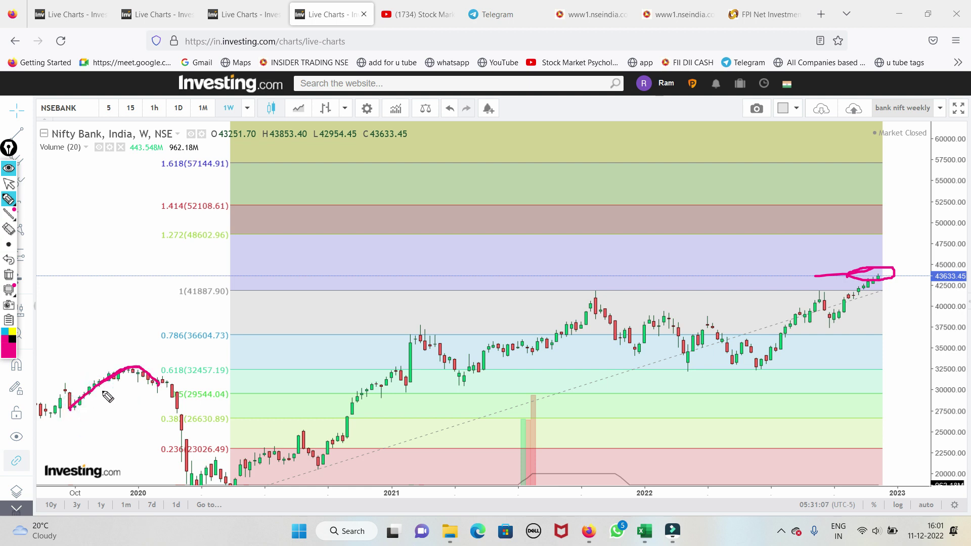
drag(56, 413, 129, 374)
click(9, 277)
- Trace the early-2020 top and crash, sketch a similar drop after the recent rally with lines near 0.618 and 0.786, and clear the marks
mouse_move(72, 409)
mouse_down()
mouse_move(129, 371)
mouse_move(157, 369)
mouse_move(197, 485)
mouse_up()
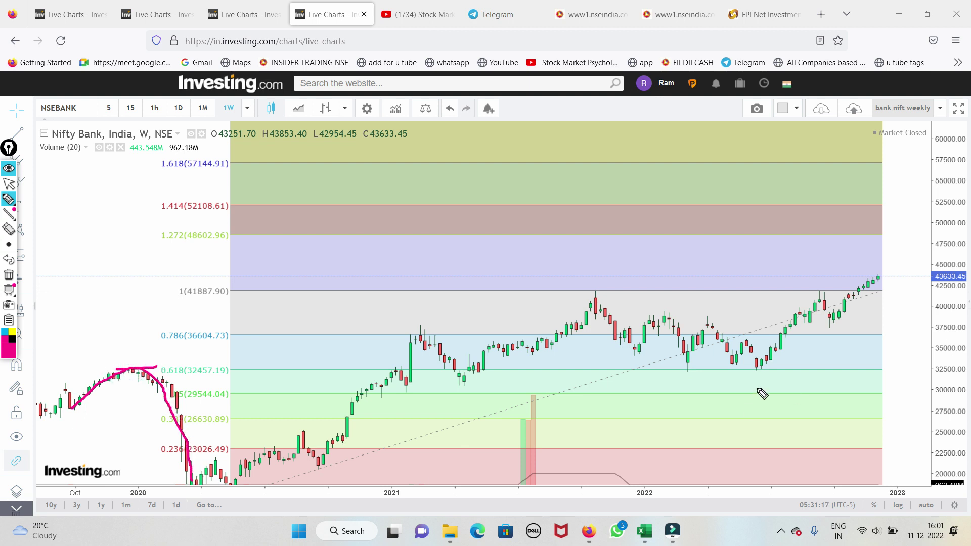
mouse_move(767, 367)
mouse_down()
mouse_move(816, 299)
mouse_move(832, 321)
mouse_move(876, 284)
mouse_move(899, 324)
mouse_move(908, 385)
mouse_up()
drag(855, 367, 913, 364)
drag(857, 333, 923, 334)
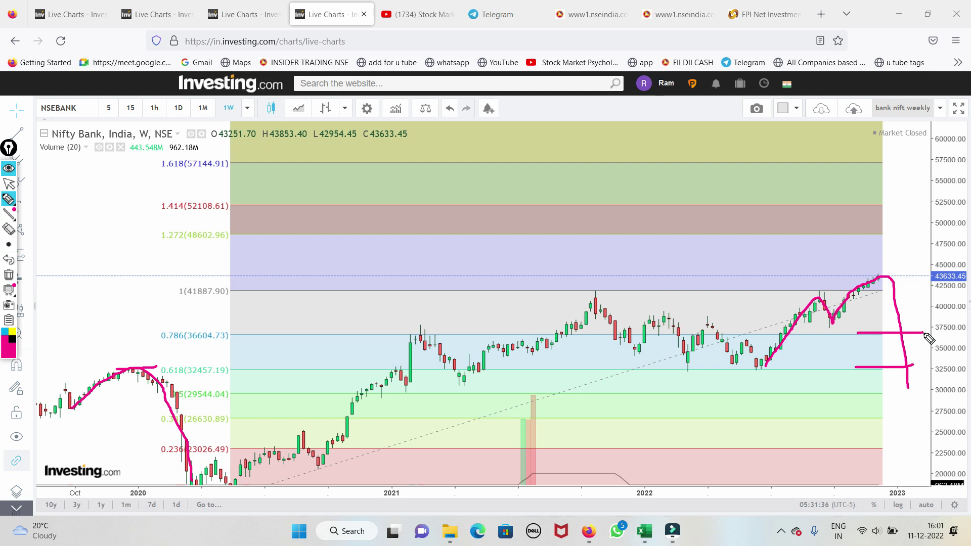
click(9, 275)
click(9, 184)
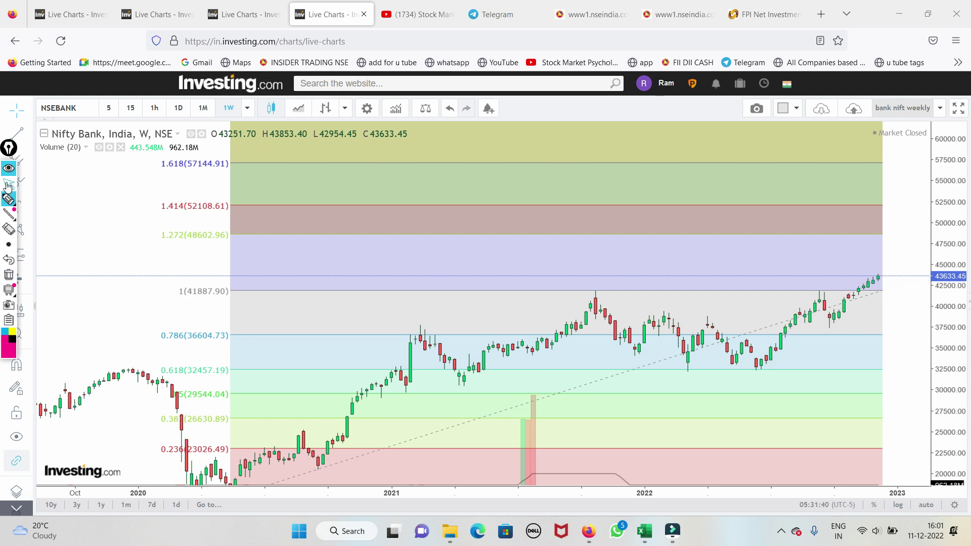
- Bring up the NSDL 2022 FPI net investment report, circle the November and December equity figures, and clear the marks
click(592, 15)
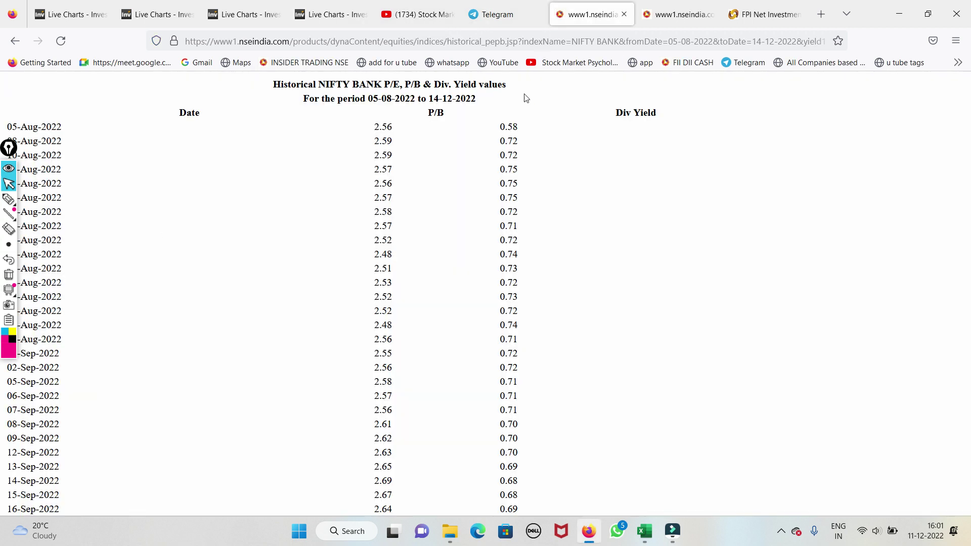
click(742, 20)
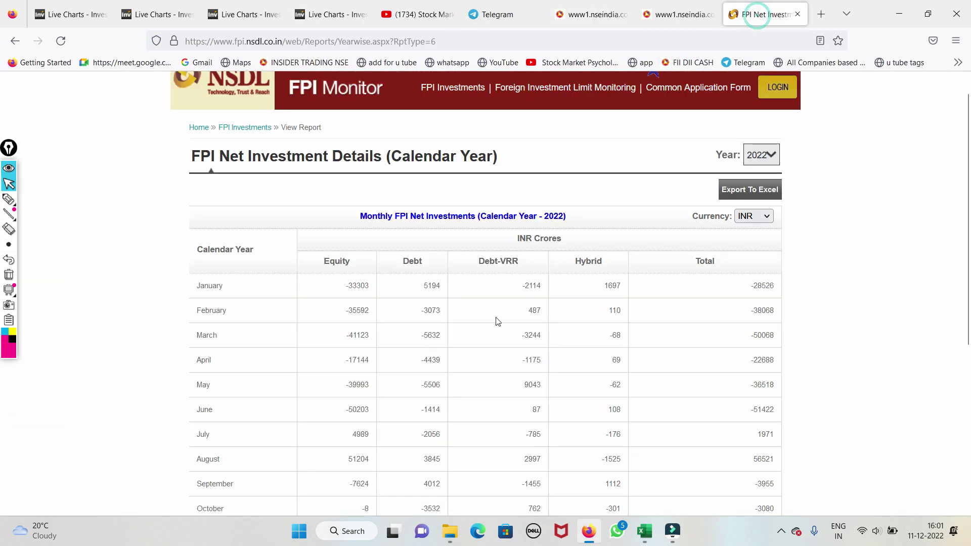
scroll(493, 329, down, 3)
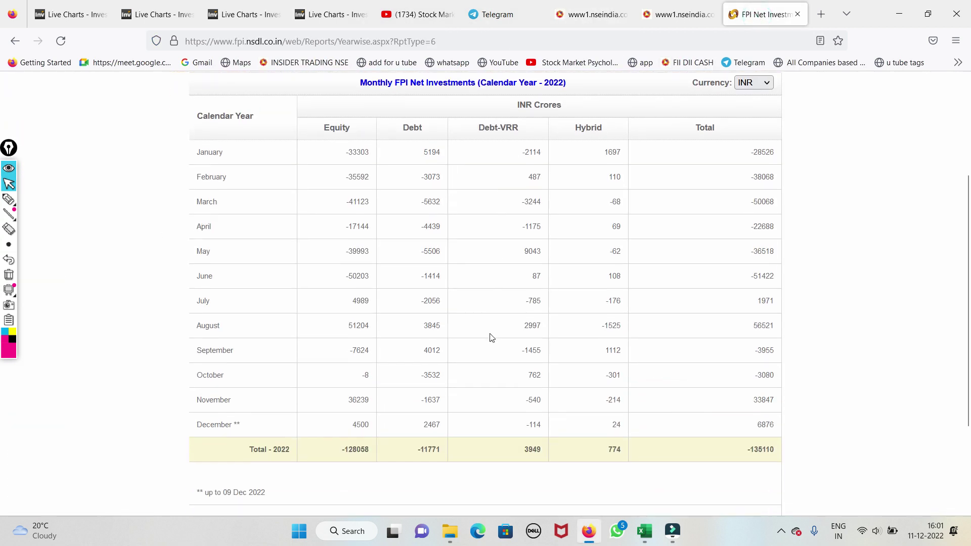
click(9, 200)
mouse_move(329, 432)
mouse_down()
mouse_move(357, 418)
mouse_move(368, 425)
mouse_move(336, 421)
mouse_move(366, 393)
mouse_move(346, 405)
mouse_move(351, 385)
mouse_up()
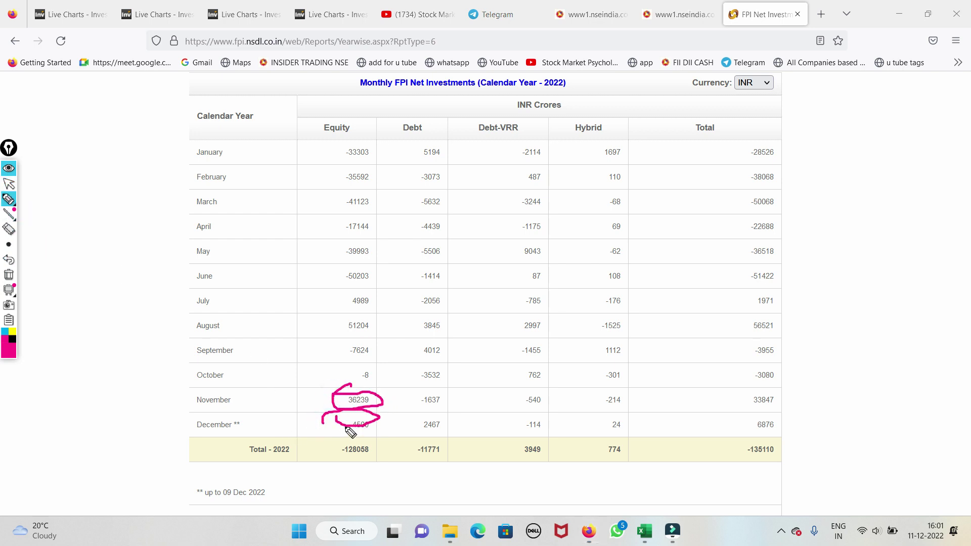
click(9, 274)
- Circle the December equity figure and draw a check mark across the December and November rows
mouse_move(319, 424)
mouse_down()
mouse_move(378, 417)
mouse_move(337, 429)
mouse_up()
drag(217, 422, 291, 398)
mouse_move(7, 217)
click(8, 183)
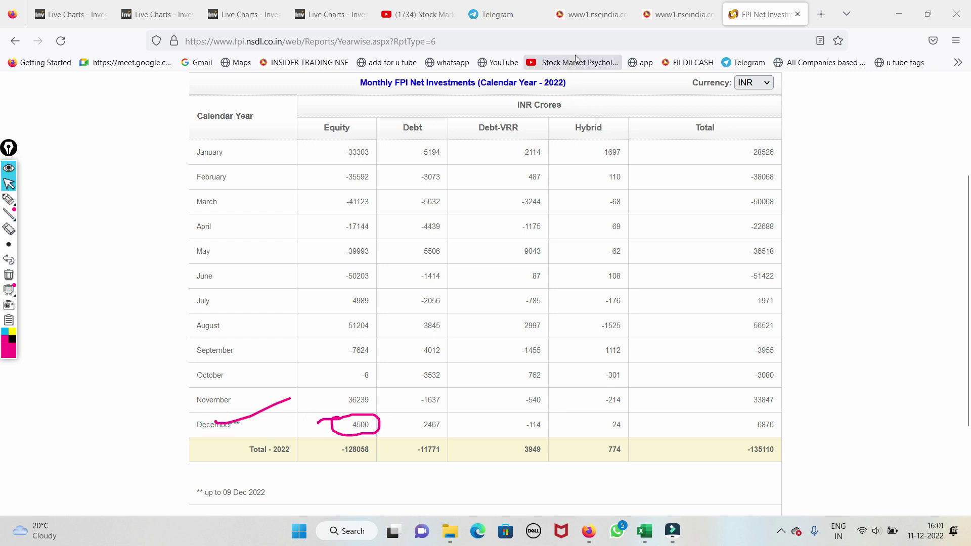
- Bring up the NSE Nifty Bank P/B history, go to the December 2022 entries, and clear the leftover marks
click(589, 14)
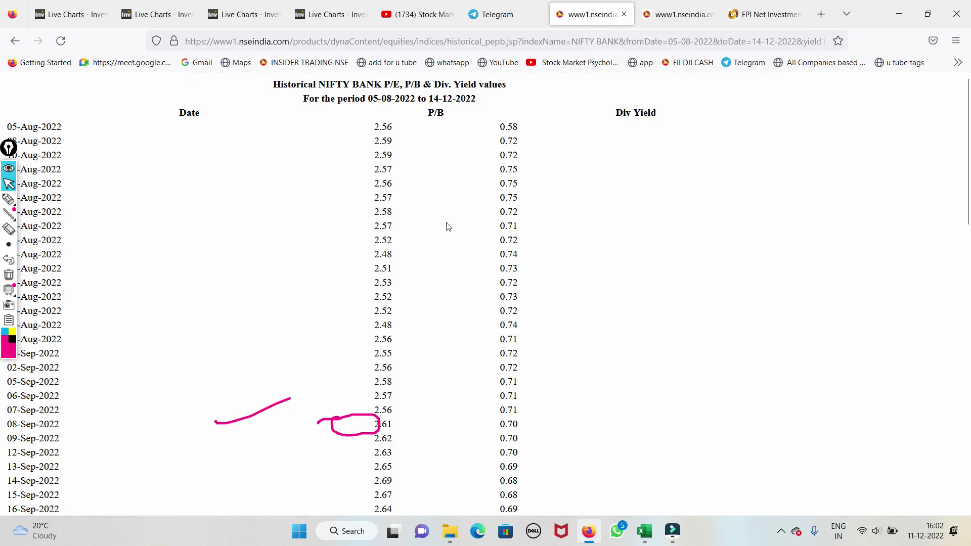
scroll(392, 329, down, 15)
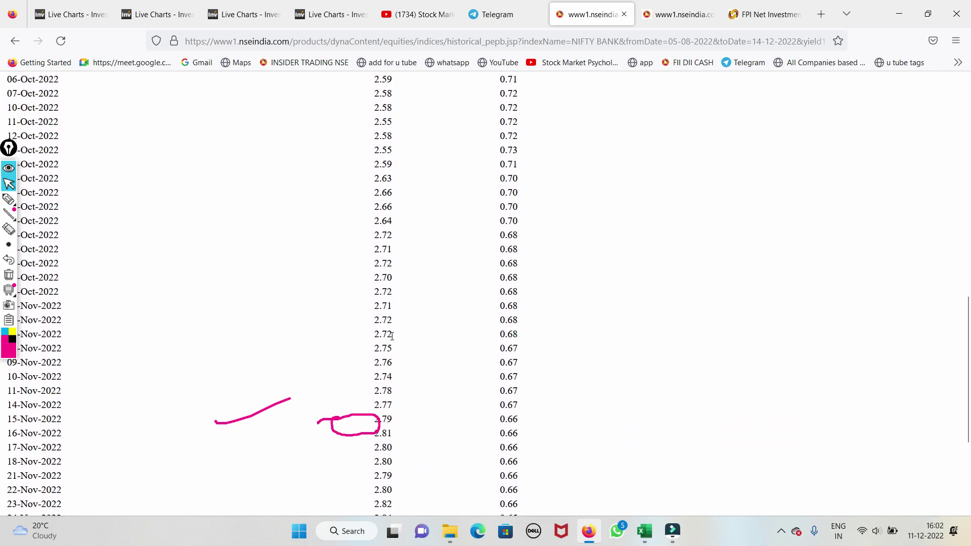
key(Delete)
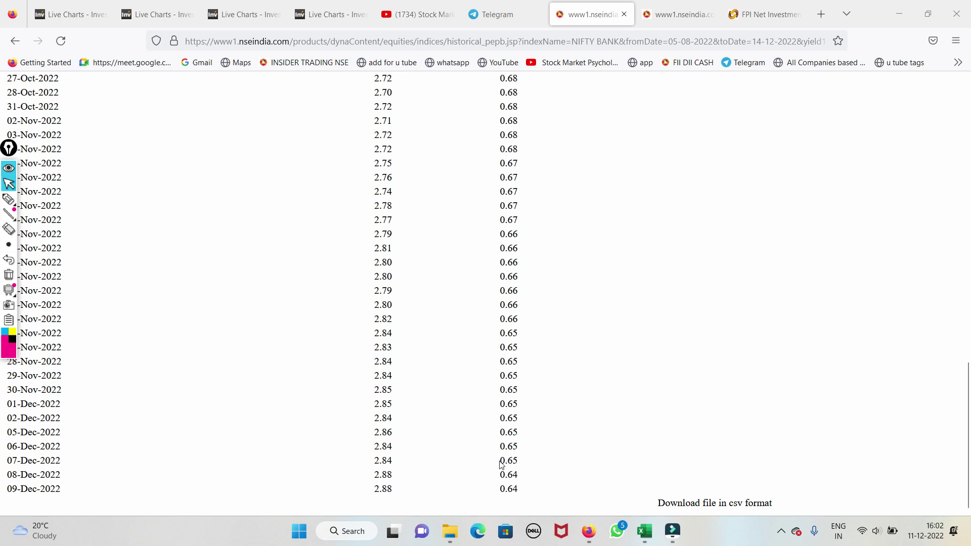
click(643, 531)
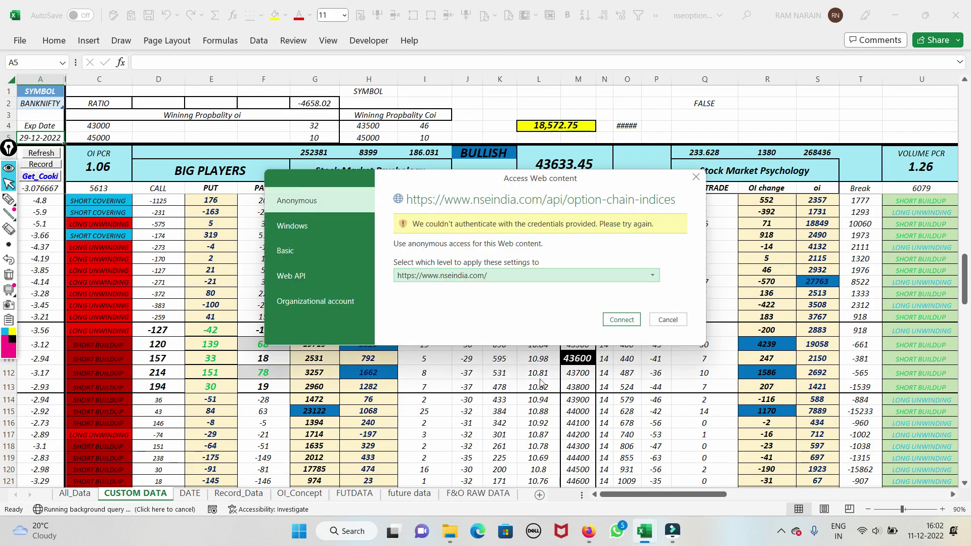
click(621, 320)
click(622, 321)
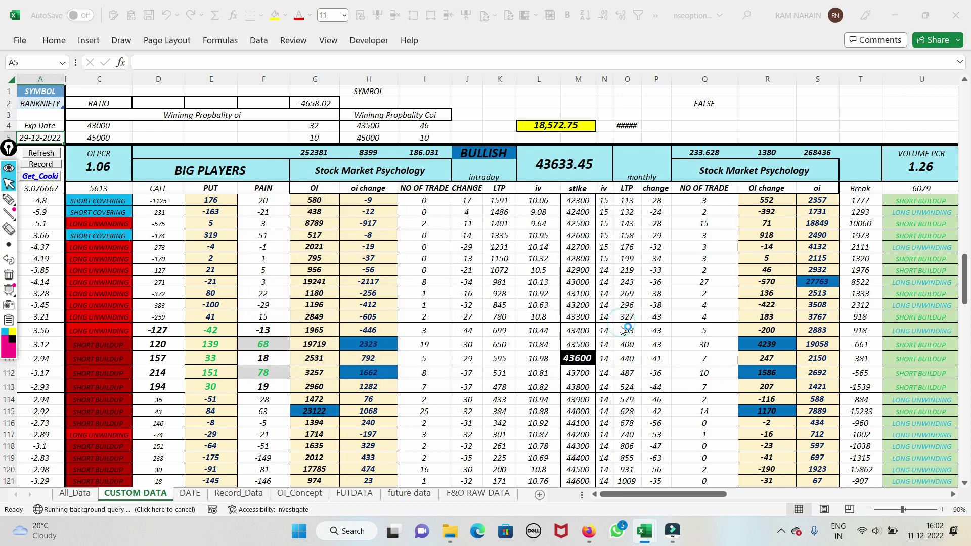
click(624, 320)
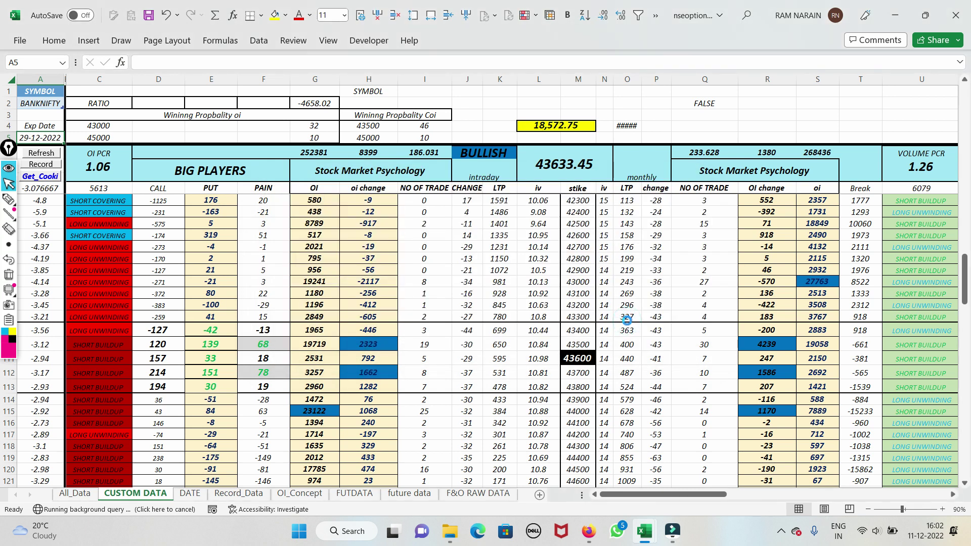
click(588, 531)
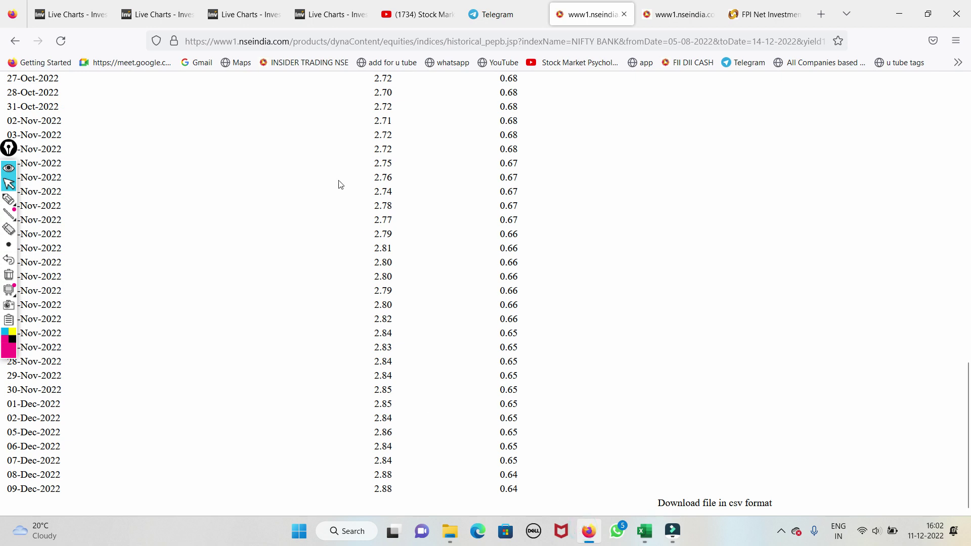
- Go back to the August 2022 Nifty Bank entries, circle the 2.59 P/B, draw lines by August and September values, and clear the marks
scroll(343, 201, up, 7)
scroll(345, 203, up, 3)
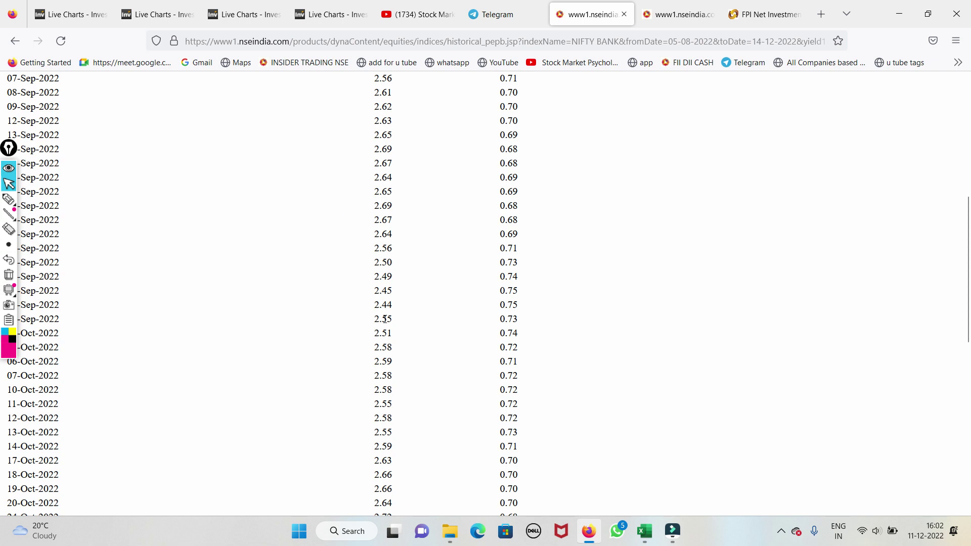
scroll(396, 425, up, 7)
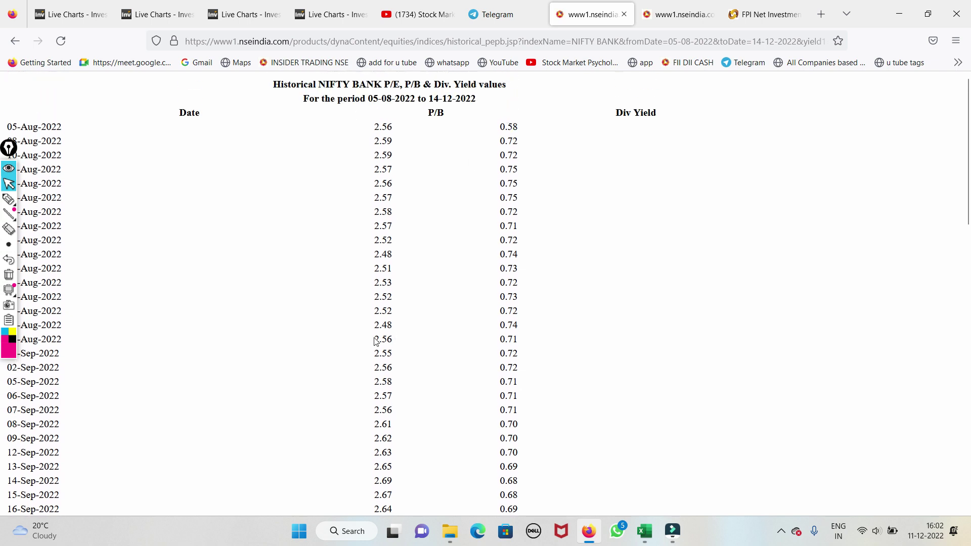
click(9, 198)
mouse_move(363, 149)
mouse_down()
mouse_move(411, 139)
mouse_move(375, 152)
mouse_up()
drag(356, 268, 448, 271)
drag(379, 288, 495, 303)
drag(396, 340, 471, 359)
mouse_move(388, 408)
mouse_down()
mouse_move(432, 411)
mouse_move(436, 427)
mouse_up()
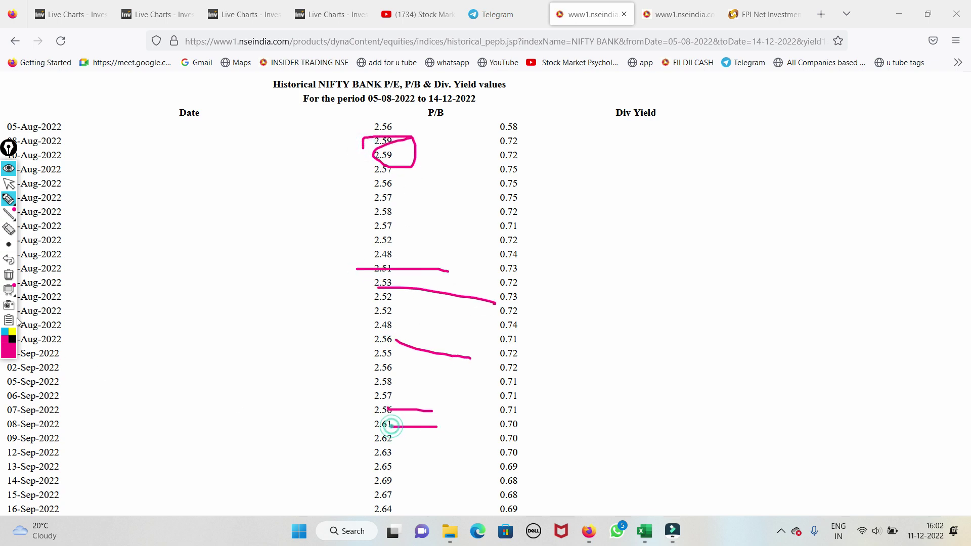
click(8, 274)
click(9, 184)
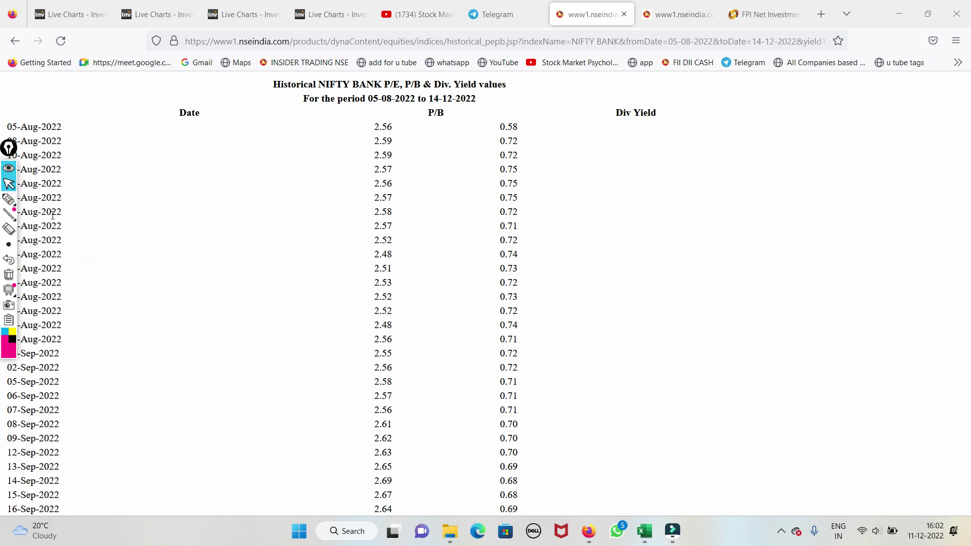
- Examine the latest Nifty Bank P/B entries, and bring up the Nifty 50 history at its December 2022 entries
scroll(362, 291, down, 15)
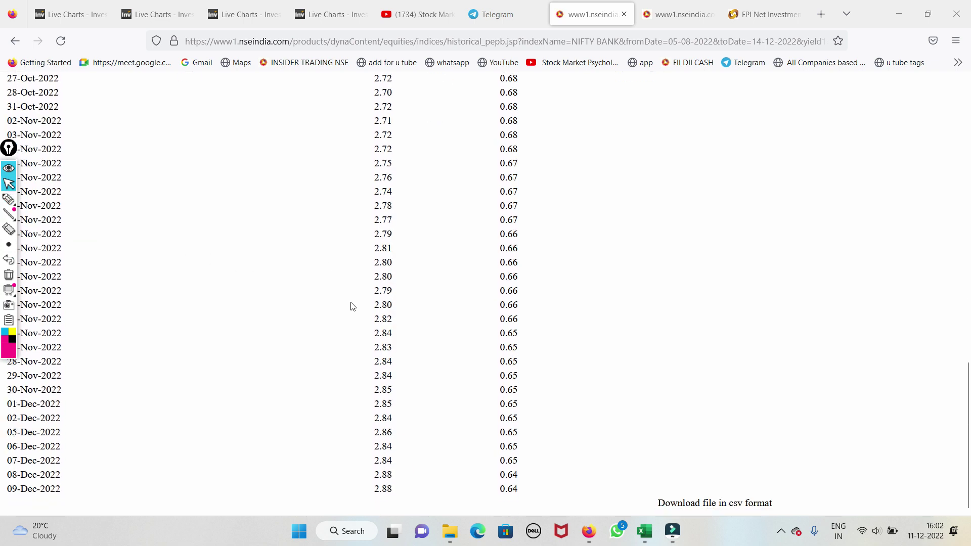
click(677, 14)
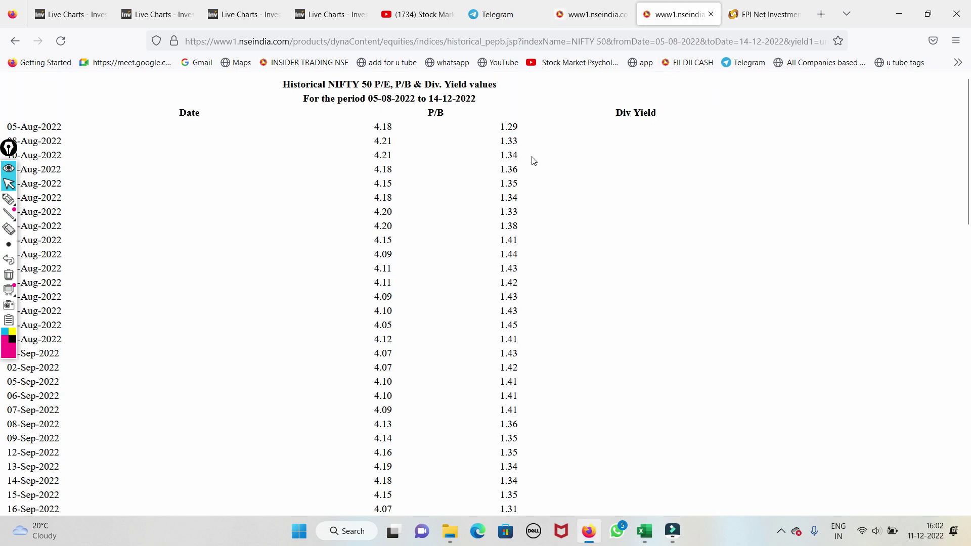
scroll(509, 285, down, 5)
scroll(511, 287, down, 5)
scroll(511, 287, down, 5)
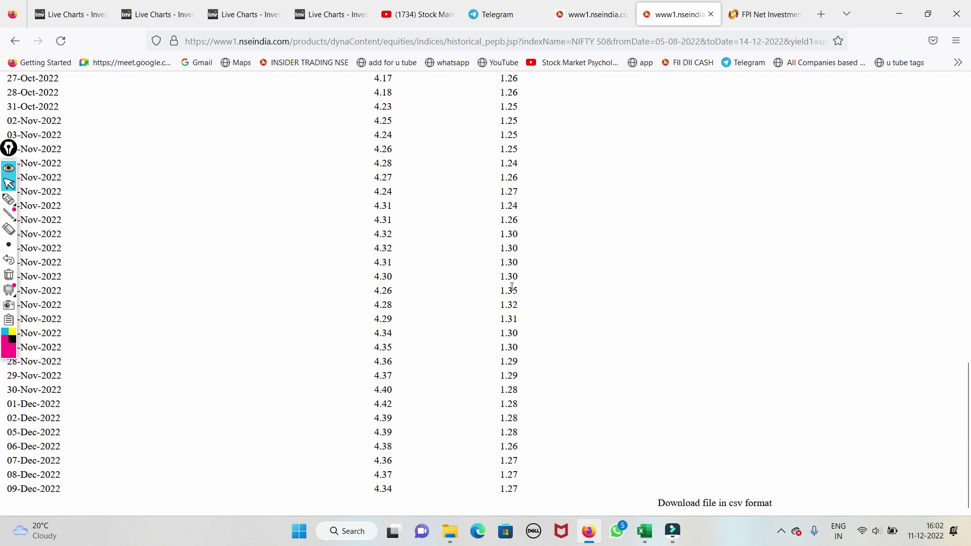
- Circle the Nifty 50 P/B values 4.23 and 4.26 from around early November and 4.34 for 09-Dec-2022
click(8, 199)
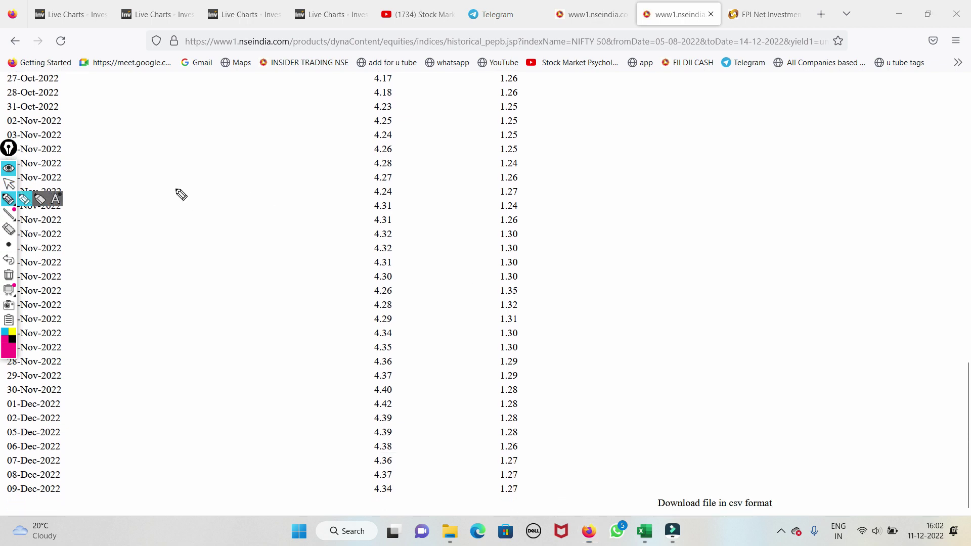
mouse_move(413, 148)
mouse_down()
mouse_move(387, 144)
mouse_move(413, 136)
mouse_up()
mouse_move(402, 99)
mouse_down()
mouse_move(384, 121)
mouse_move(397, 98)
mouse_up()
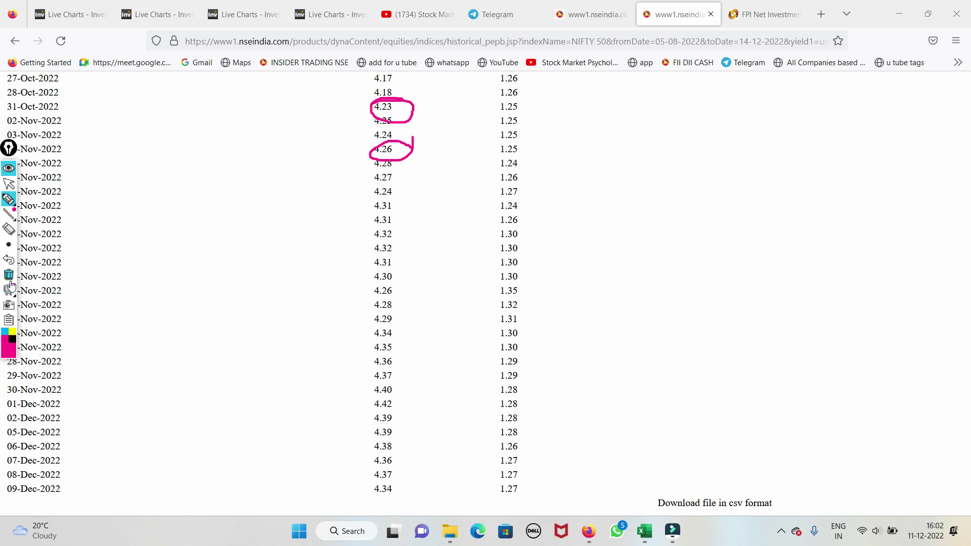
mouse_move(406, 484)
mouse_down()
mouse_move(364, 493)
mouse_move(404, 491)
mouse_up()
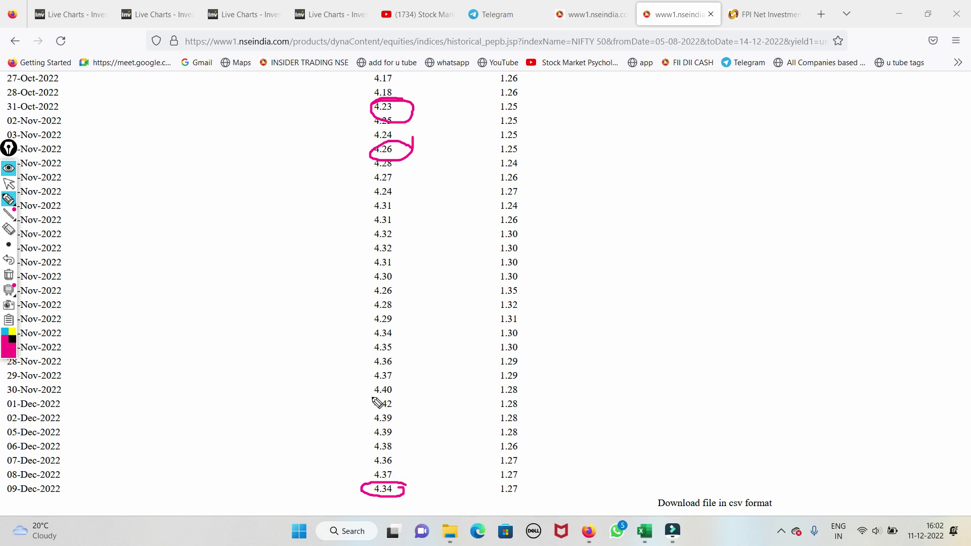
- Bracket the P/B values from 30-Nov to 09-Dec, mark the late-November and 01-Dec values and dates with lines, and clear all marks
mouse_move(367, 389)
mouse_down()
mouse_move(389, 389)
mouse_move(418, 445)
mouse_move(411, 483)
mouse_up()
drag(361, 408, 414, 405)
drag(365, 387, 419, 386)
mouse_move(33, 394)
mouse_down()
mouse_move(118, 369)
mouse_move(177, 367)
mouse_up()
mouse_move(348, 380)
mouse_down()
mouse_move(417, 388)
mouse_move(405, 367)
mouse_move(427, 367)
mouse_up()
click(8, 274)
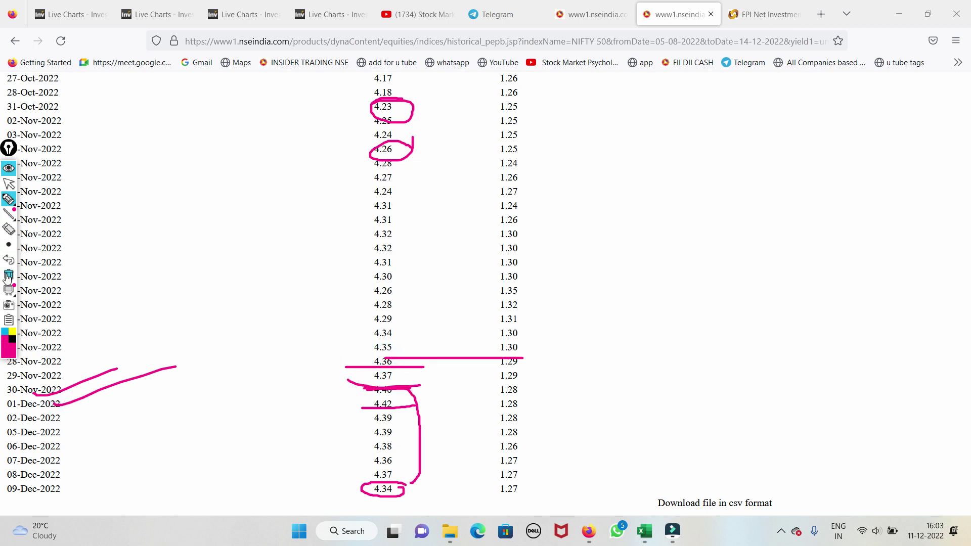
click(9, 214)
click(9, 185)
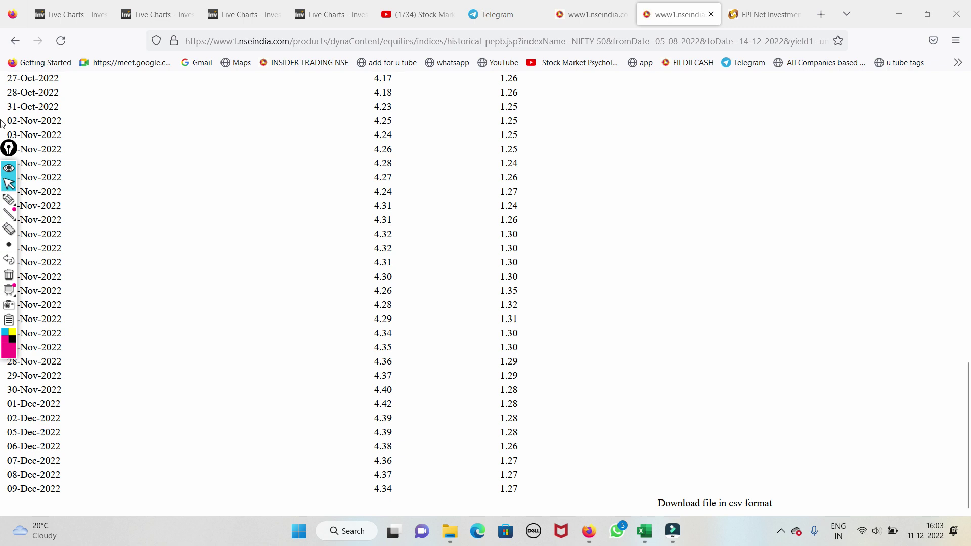
- Bring up the Stock Market Psychology Telegram chat, tick the market-direction messages, circle PCR .49 and the 510 520 target, and clear the marks
click(489, 18)
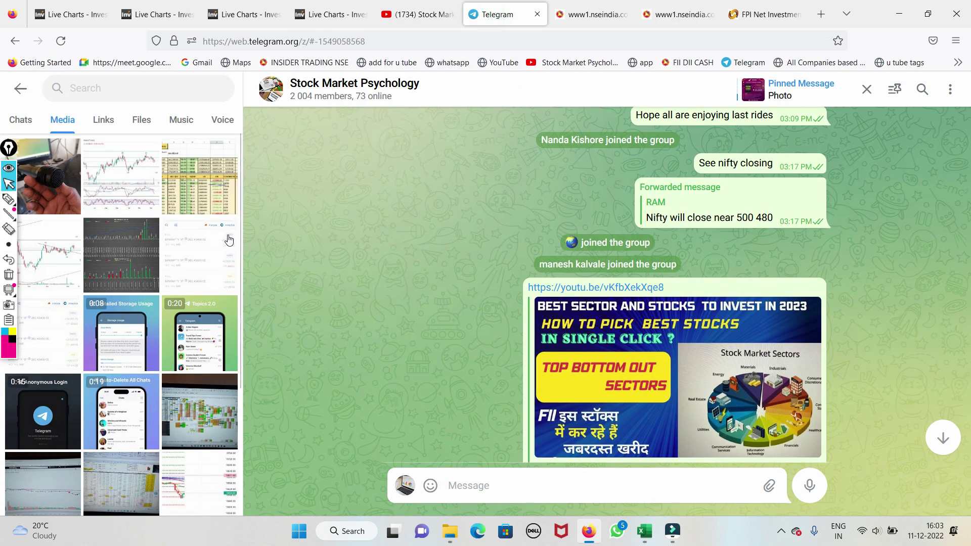
scroll(376, 274, up, 5)
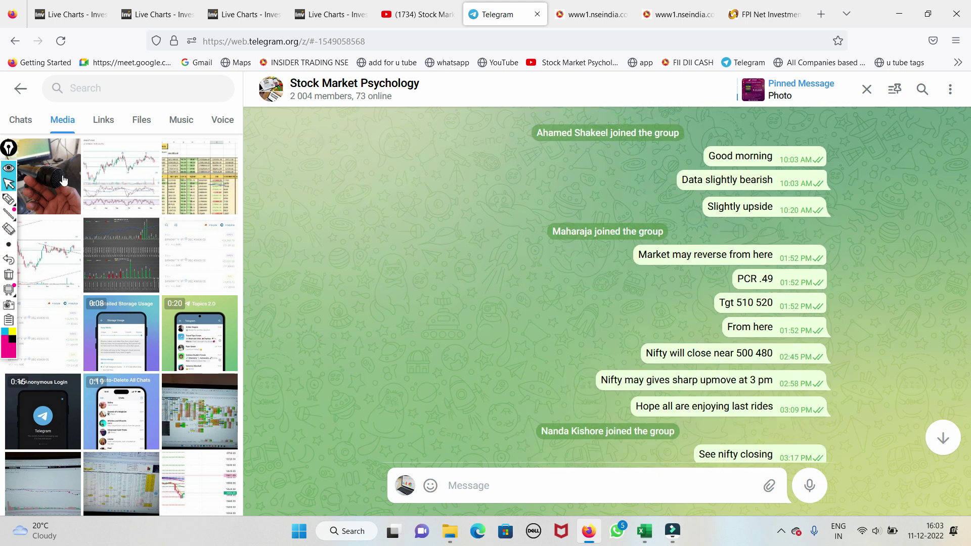
click(9, 199)
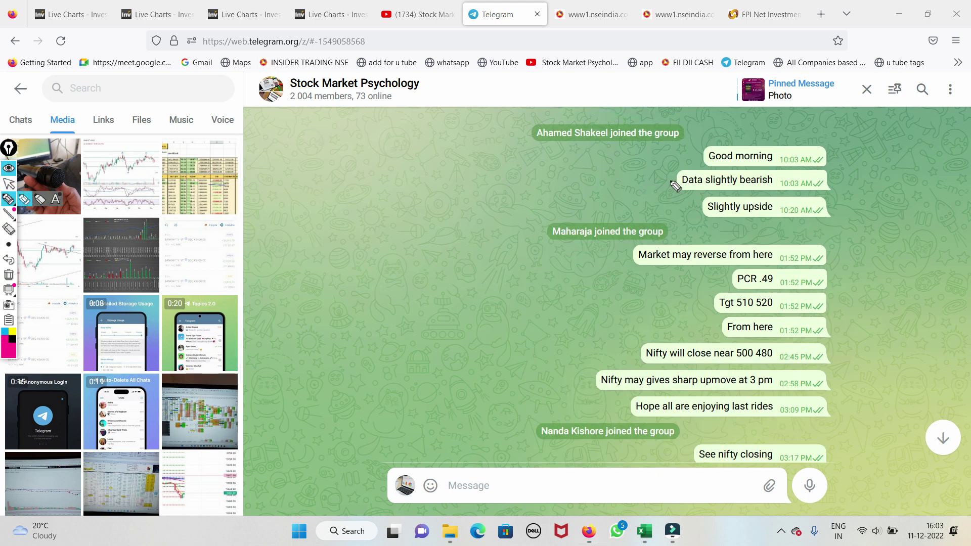
drag(671, 181, 774, 166)
drag(712, 233, 739, 209)
drag(639, 277, 710, 231)
mouse_move(700, 276)
mouse_down()
mouse_move(742, 263)
mouse_move(796, 298)
mouse_move(711, 295)
mouse_move(734, 309)
mouse_move(750, 298)
mouse_up()
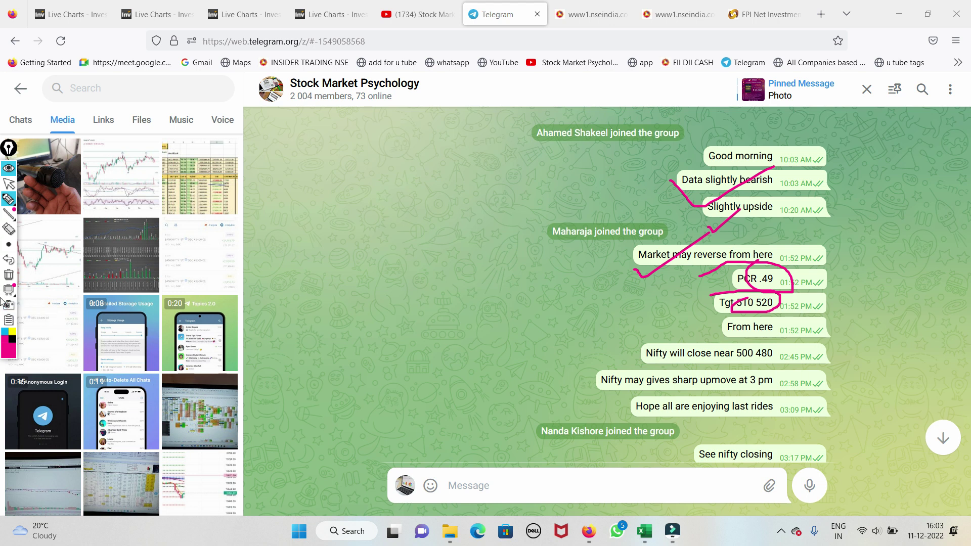
click(9, 275)
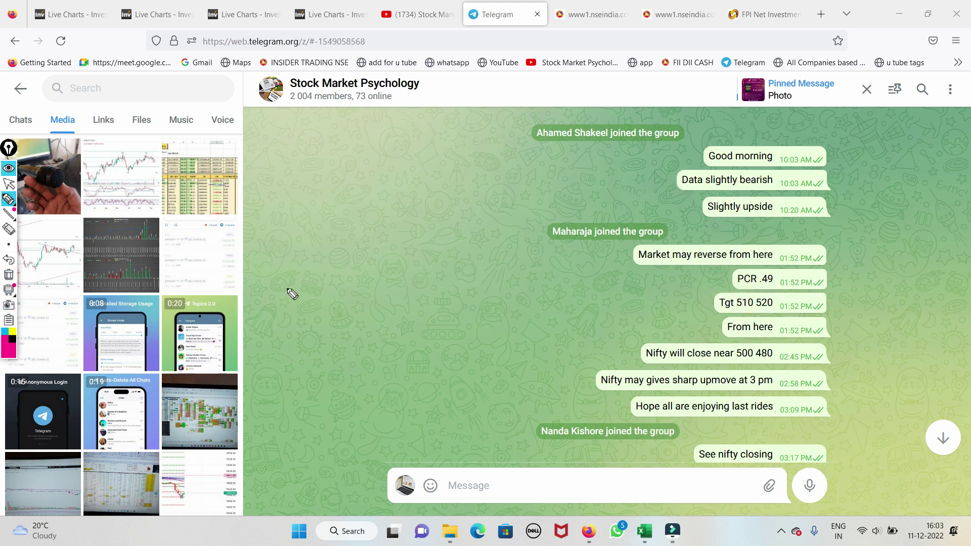
- Review the group's earlier messages from December 2 through Thursday, covering the market-direction calls and trade targets
click(8, 184)
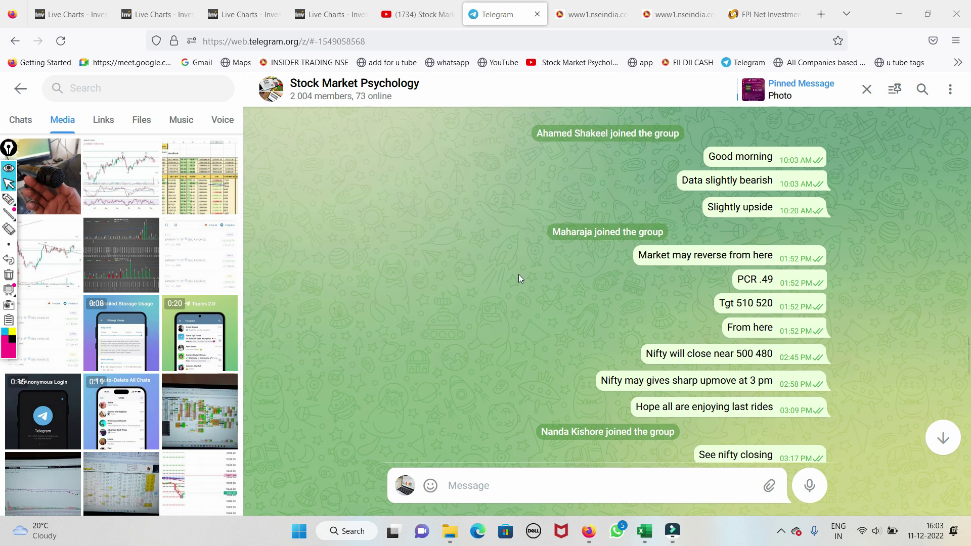
scroll(520, 275, up, 5)
scroll(521, 277, up, 15)
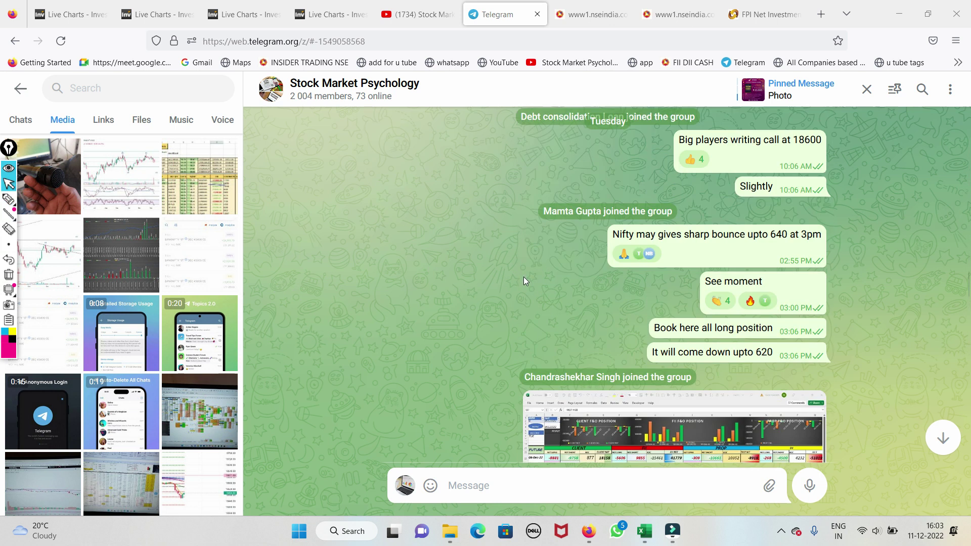
scroll(526, 282, up, 15)
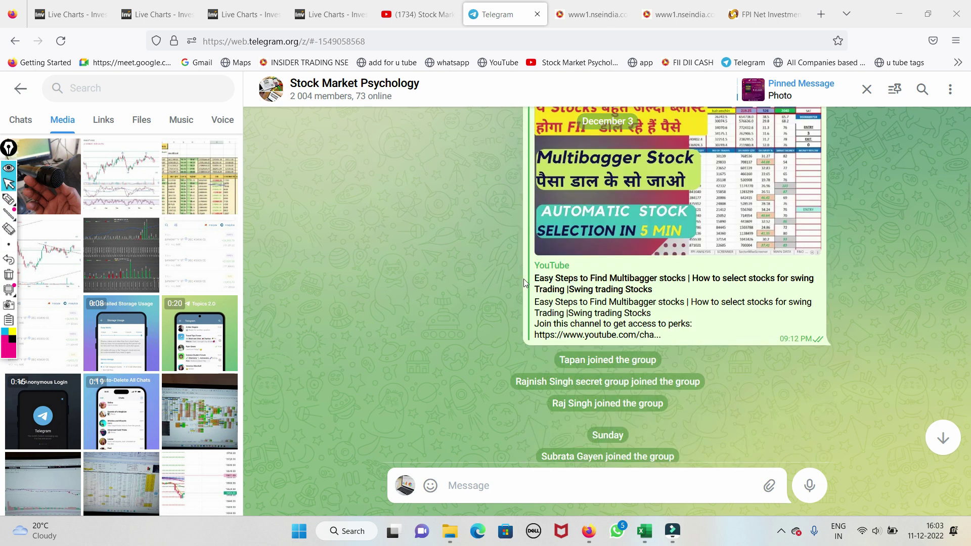
scroll(525, 282, up, 12)
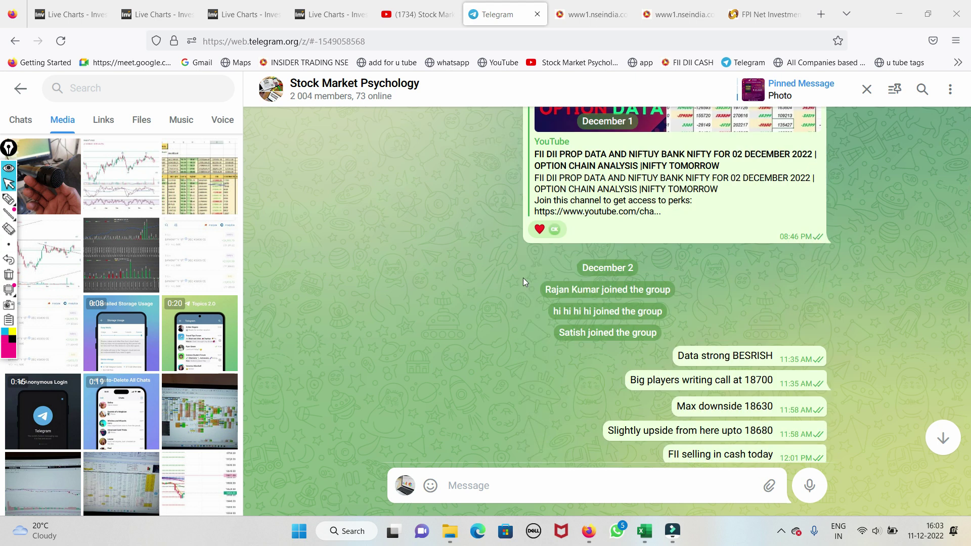
scroll(523, 279, down, 5)
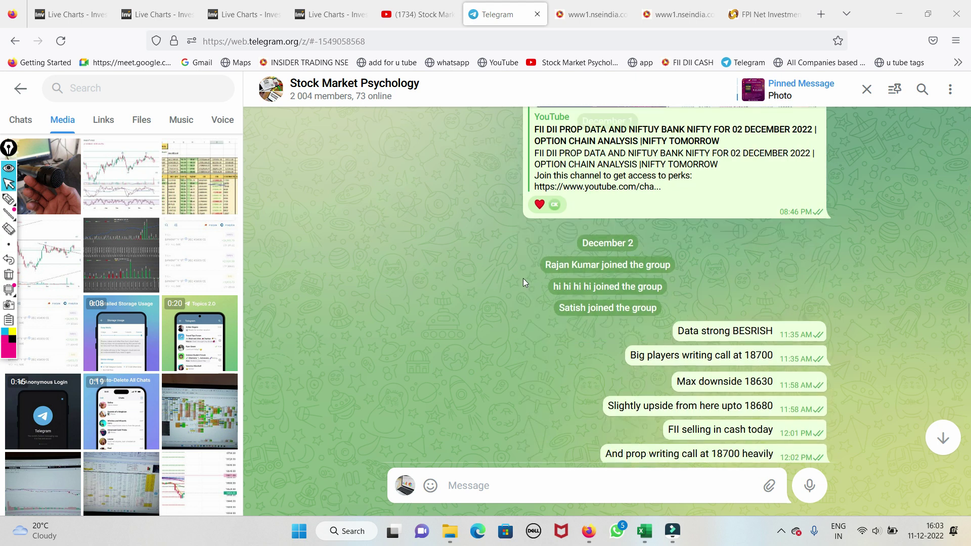
scroll(523, 278, down, 15)
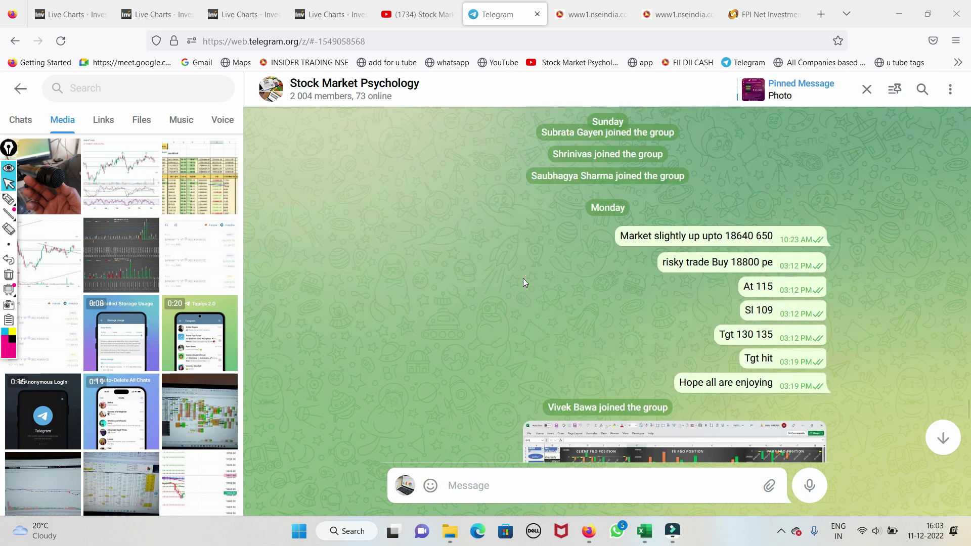
scroll(524, 281, down, 15)
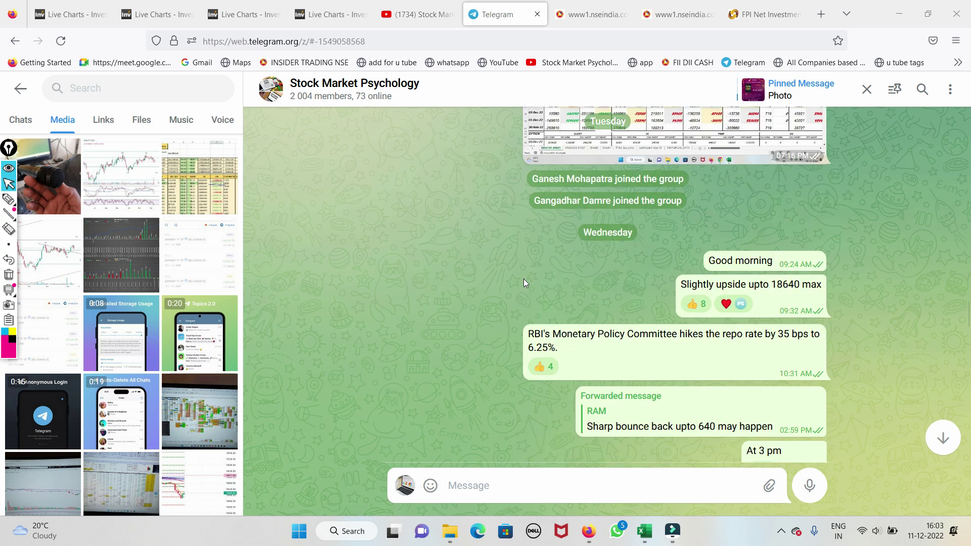
scroll(524, 283, down, 15)
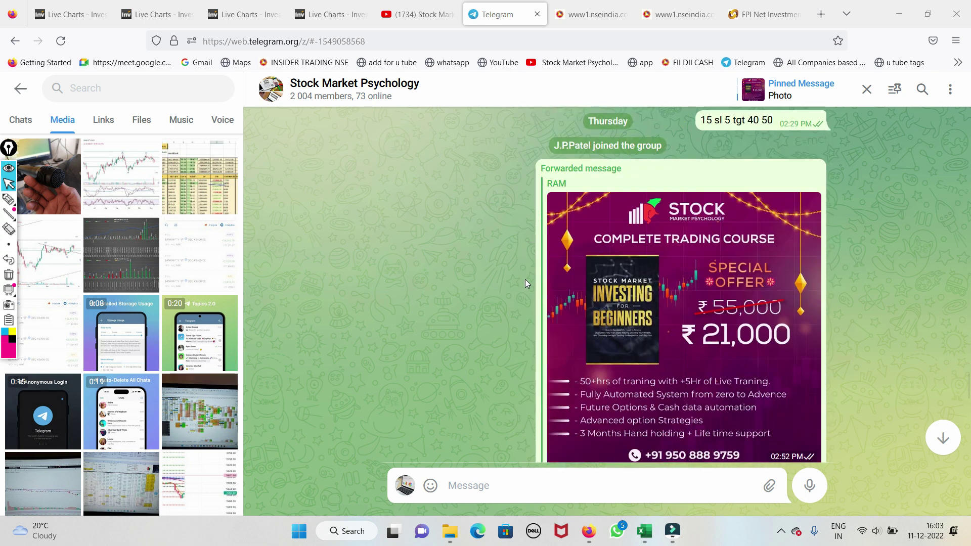
- Enlarge the Complete Trading Course poster, circle its ₹ 21,000 offer price with the pen, and clear the marks
click(673, 341)
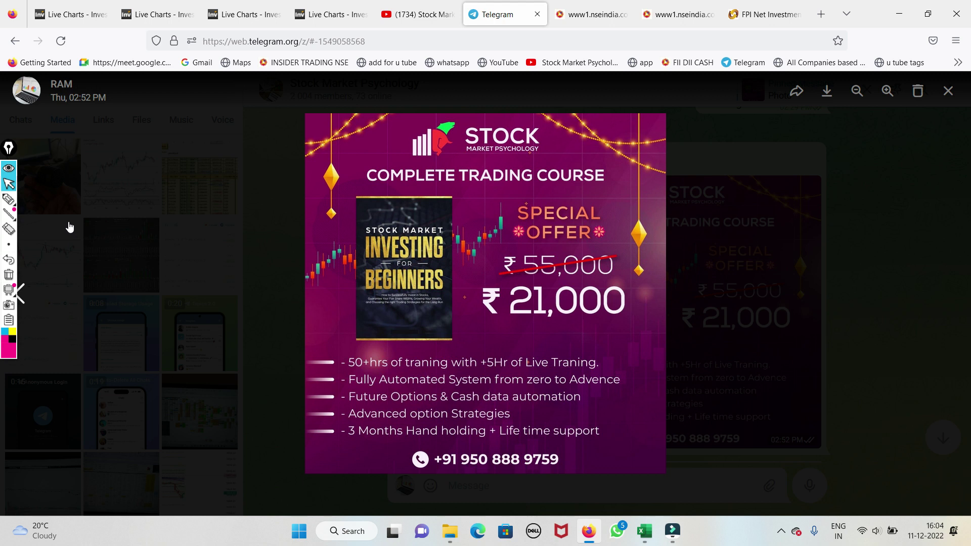
click(9, 198)
mouse_move(643, 280)
mouse_down()
mouse_move(485, 315)
mouse_move(684, 284)
mouse_move(625, 293)
mouse_move(861, 288)
mouse_up()
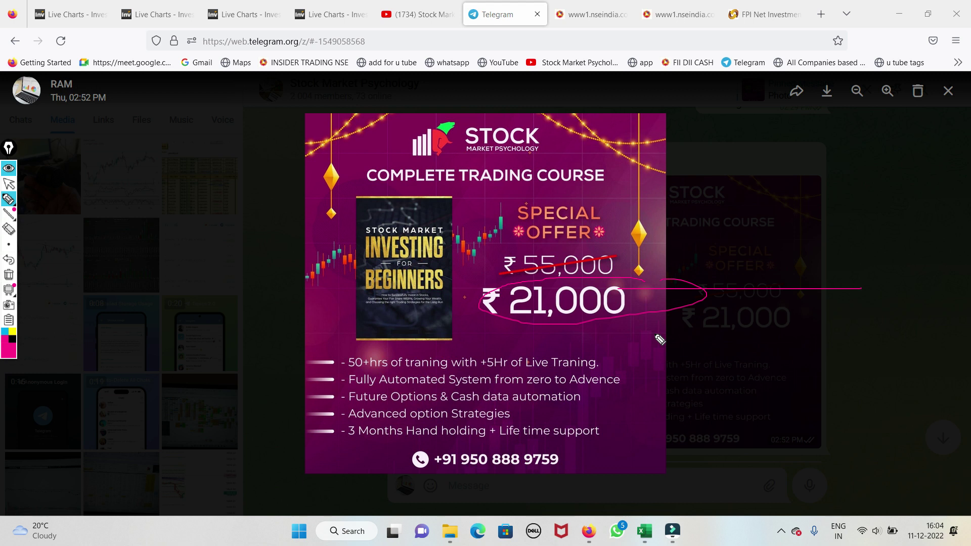
mouse_move(602, 330)
mouse_down()
mouse_move(632, 315)
mouse_move(609, 286)
mouse_move(521, 287)
mouse_move(505, 325)
mouse_up()
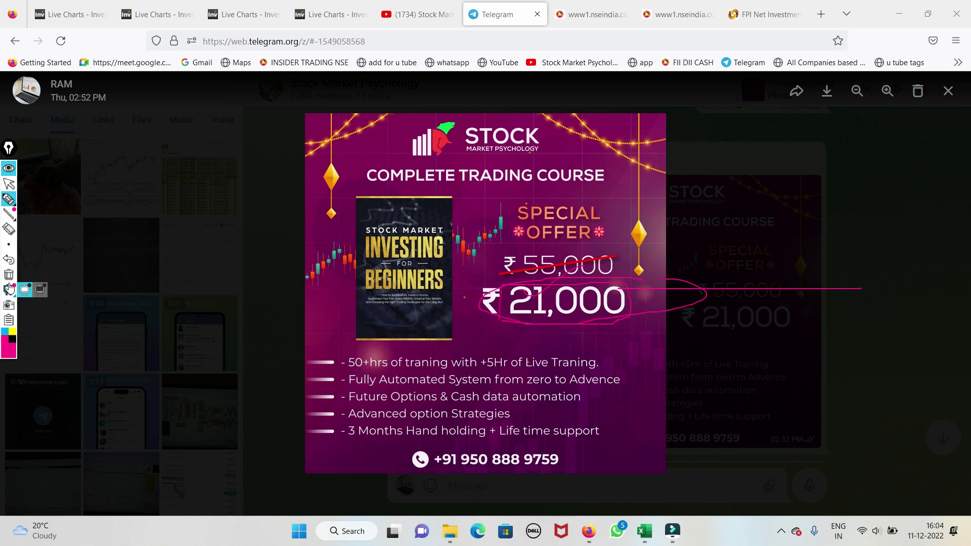
click(9, 275)
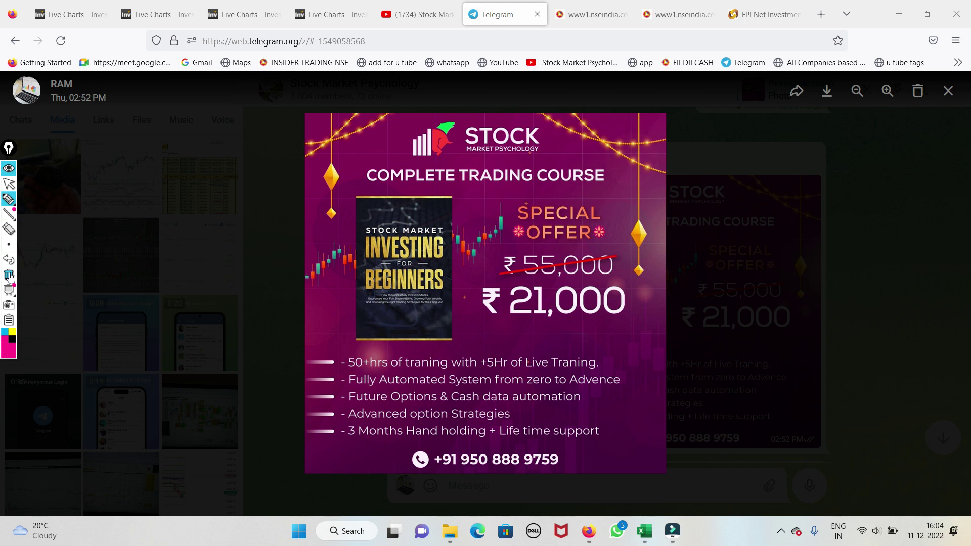
- Circle the contact phone number on the poster, and handwrite and underline "12 Dec" beside the poster
mouse_move(454, 472)
mouse_down()
mouse_move(567, 473)
mouse_move(493, 445)
mouse_move(432, 457)
mouse_up()
mouse_move(716, 306)
mouse_down()
mouse_move(710, 356)
mouse_move(726, 329)
mouse_move(749, 333)
mouse_move(760, 351)
mouse_up()
drag(771, 304, 754, 345)
drag(826, 307, 911, 349)
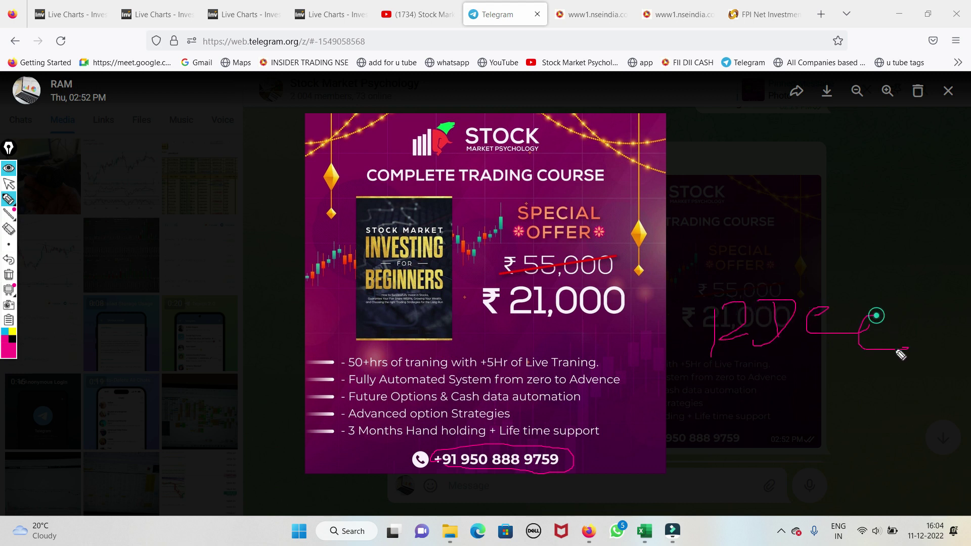
drag(713, 375, 868, 358)
- Circle the ₹ 21,000 price, handwrite and underline 15000 above the date note, and clear all marks
mouse_move(493, 320)
mouse_down()
mouse_move(580, 331)
mouse_move(657, 295)
mouse_move(572, 276)
mouse_up()
mouse_move(784, 191)
mouse_down()
mouse_move(772, 238)
mouse_move(825, 223)
mouse_move(805, 246)
mouse_move(864, 195)
mouse_move(861, 232)
mouse_move(942, 220)
mouse_up()
drag(742, 247, 948, 247)
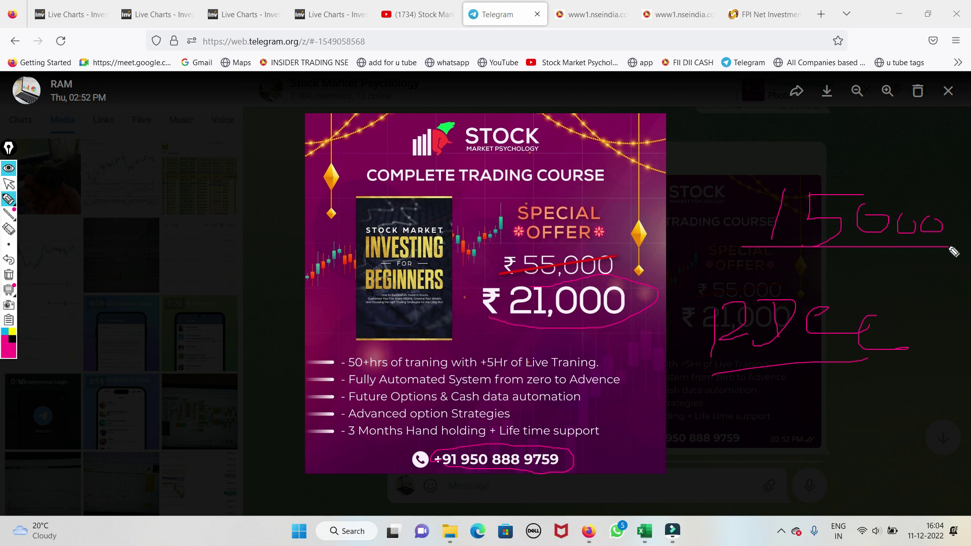
click(9, 274)
click(8, 184)
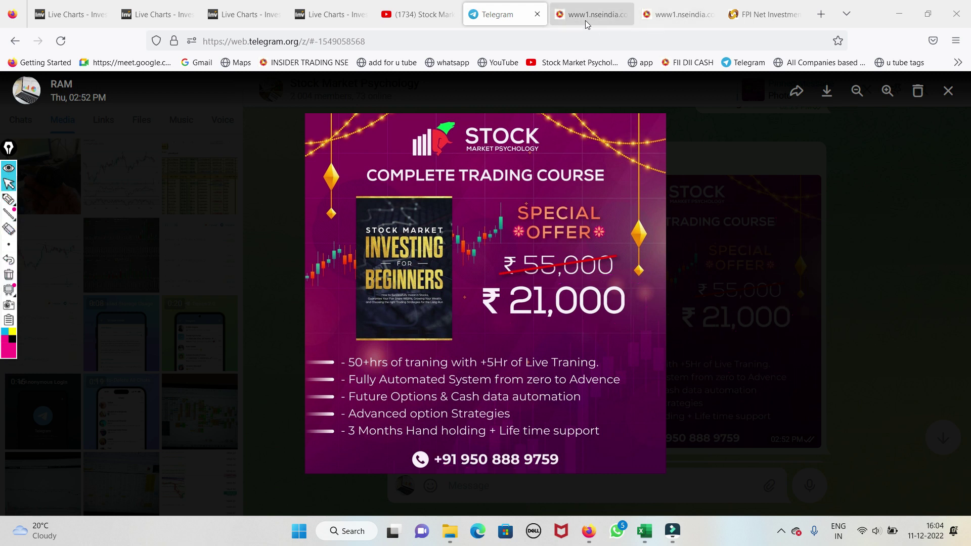